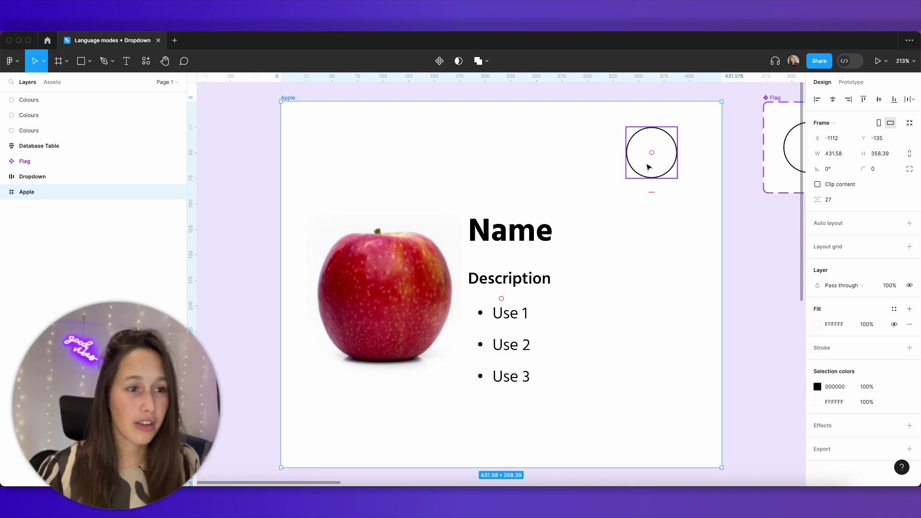
Step: Examine the flag instance in the Apple frame, the Flag component's variants and the translations in the Database Table
left_click(648, 168)
scroll(636, 189, "right", 10)
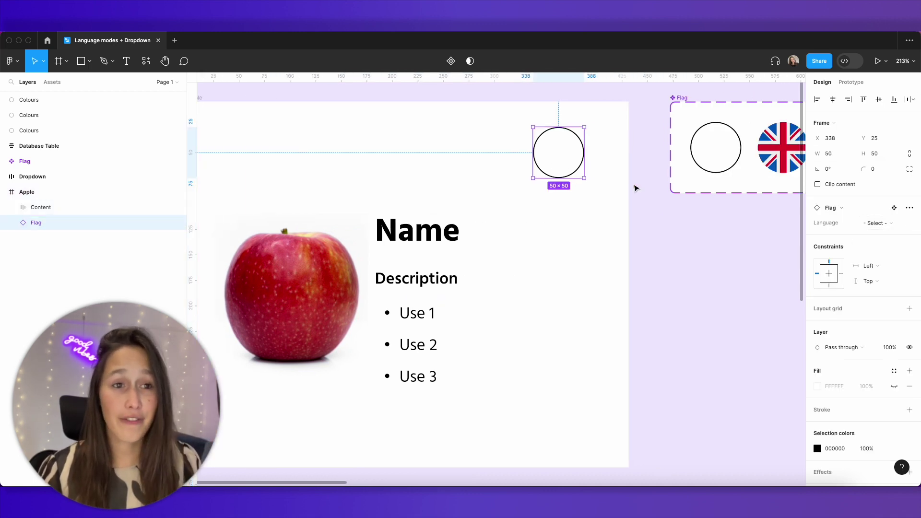
scroll(637, 194, "right", 5)
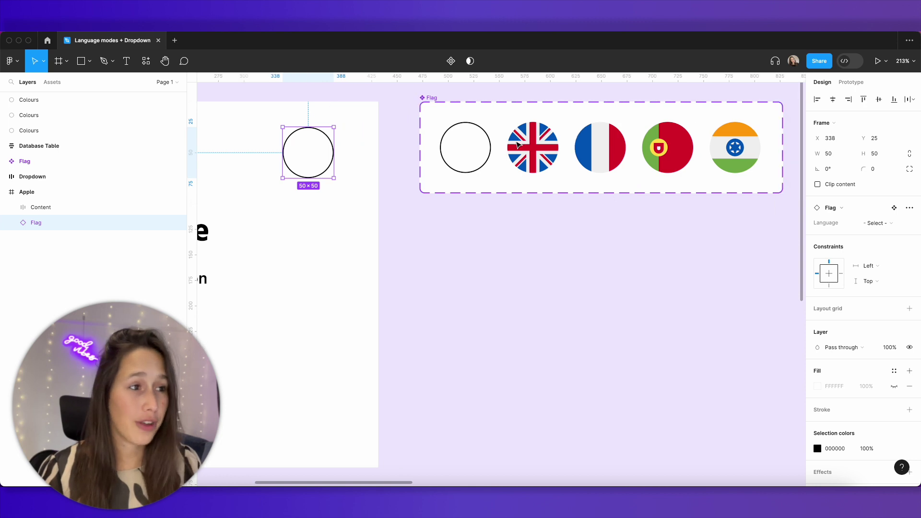
left_click(596, 152)
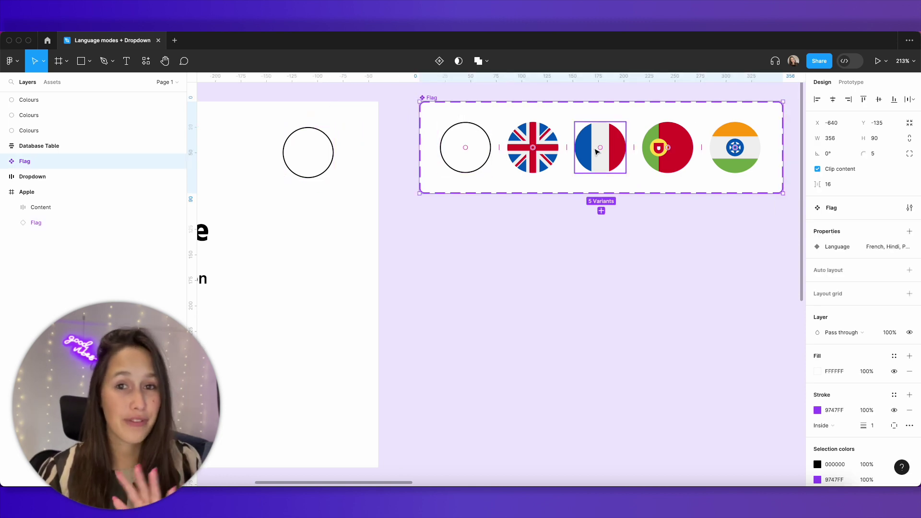
left_click(487, 166)
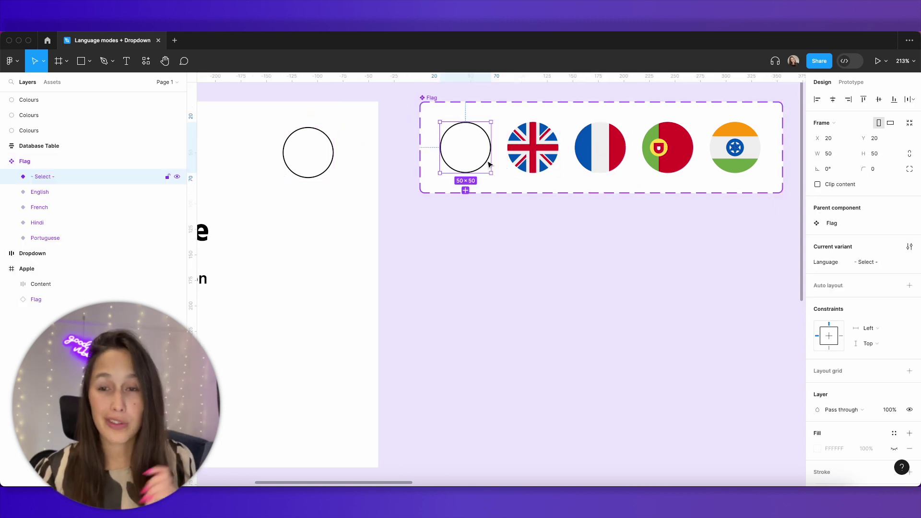
left_click(532, 153)
left_click(610, 159)
left_click(657, 151)
left_click(723, 152)
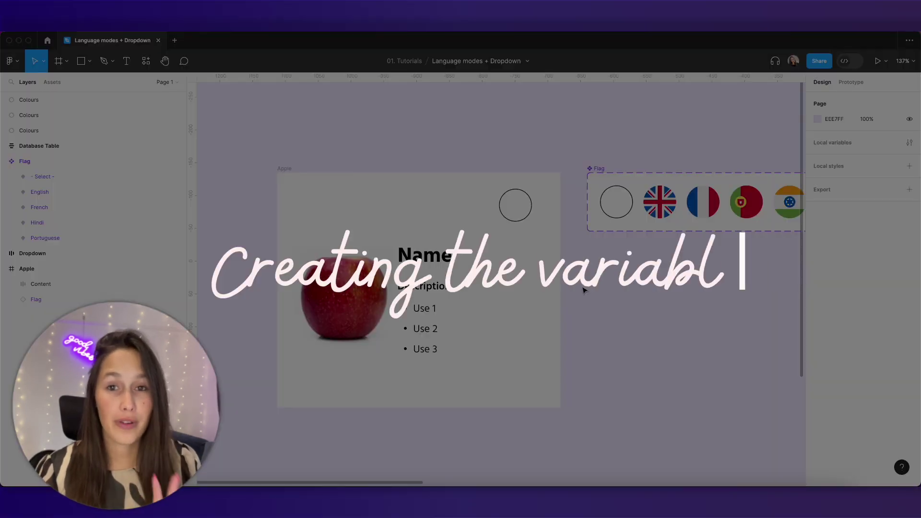
scroll(580, 267, "right", 5)
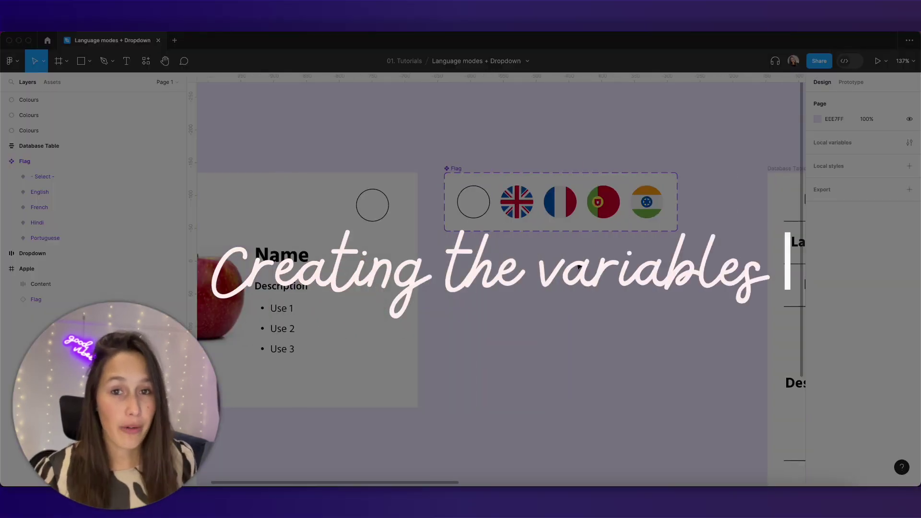
scroll(579, 267, "right", 5)
scroll(499, 220, "down", 5)
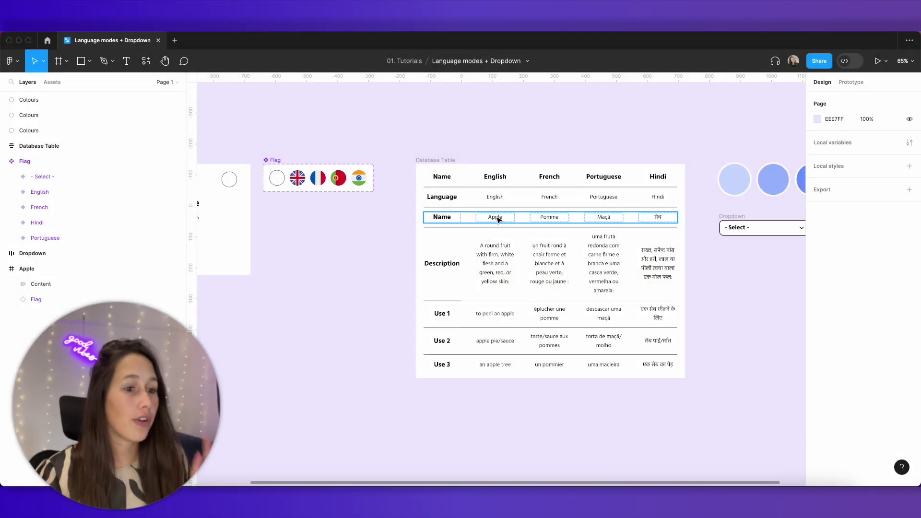
scroll(468, 245, "up", 3)
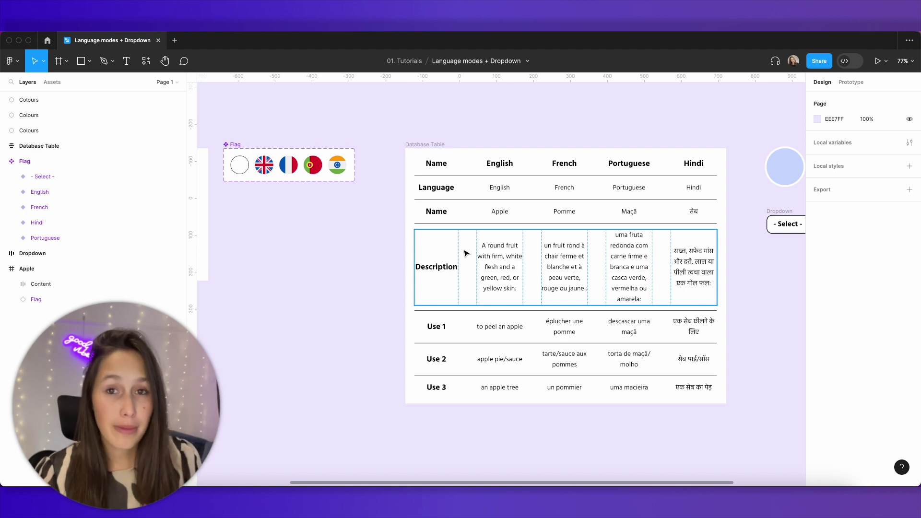
scroll(467, 249, "right", 5)
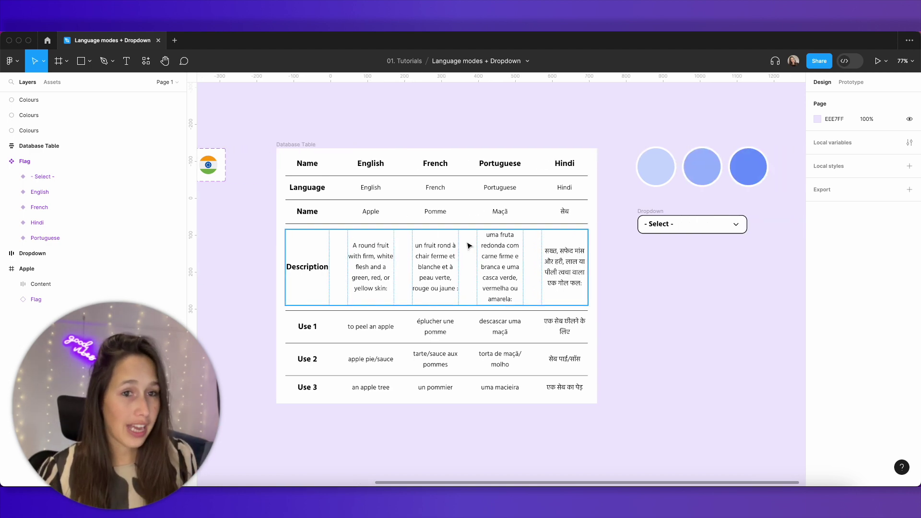
Step: Open the local variables and rename the variable collection to "Info"
left_click(910, 142)
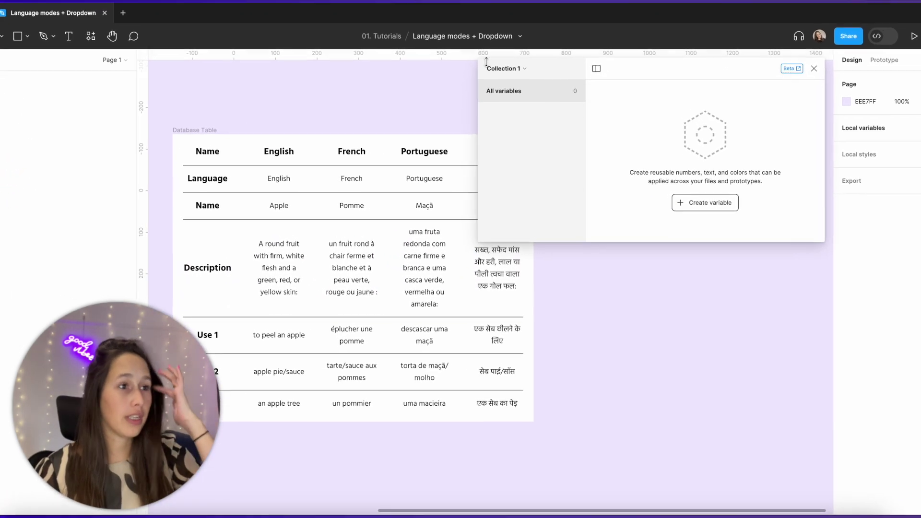
left_click(490, 53)
left_click(492, 96)
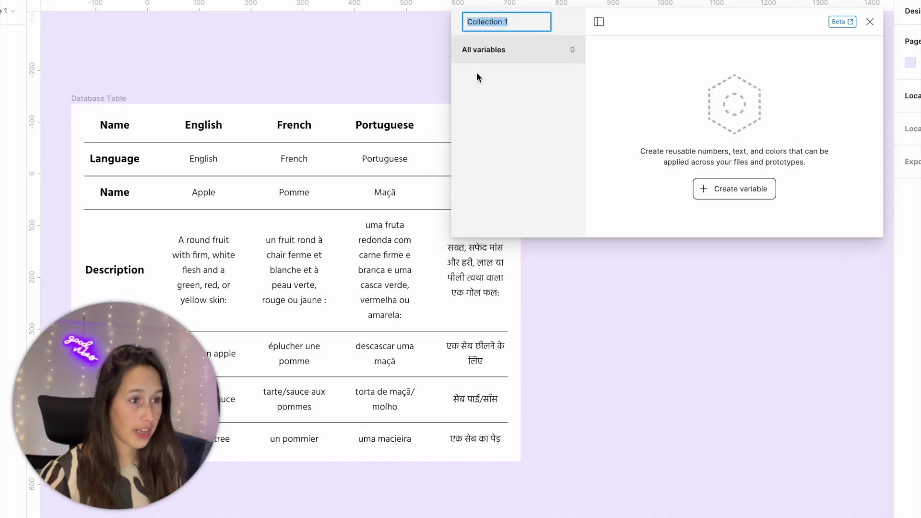
type("Info")
key("Return")
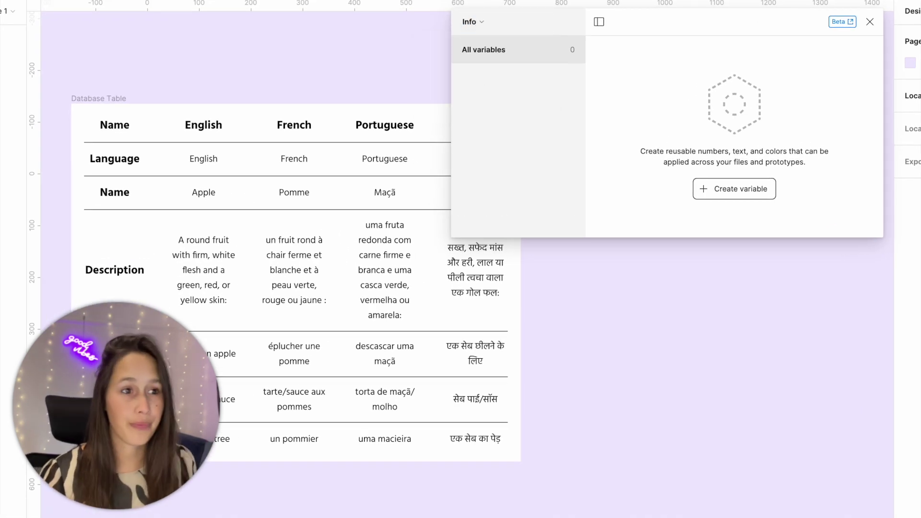
Step: Create a string variable named "Langague" in the Info collection
left_click(750, 183)
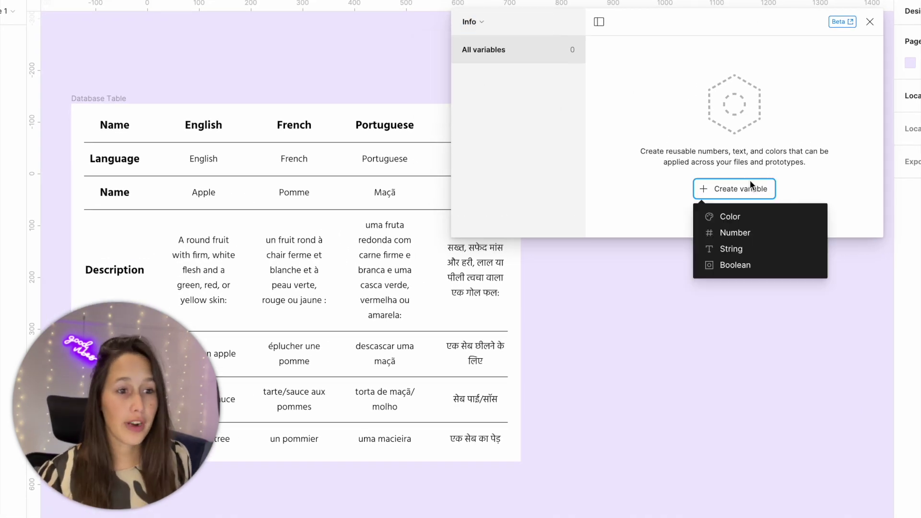
left_click(768, 248)
type("Langague")
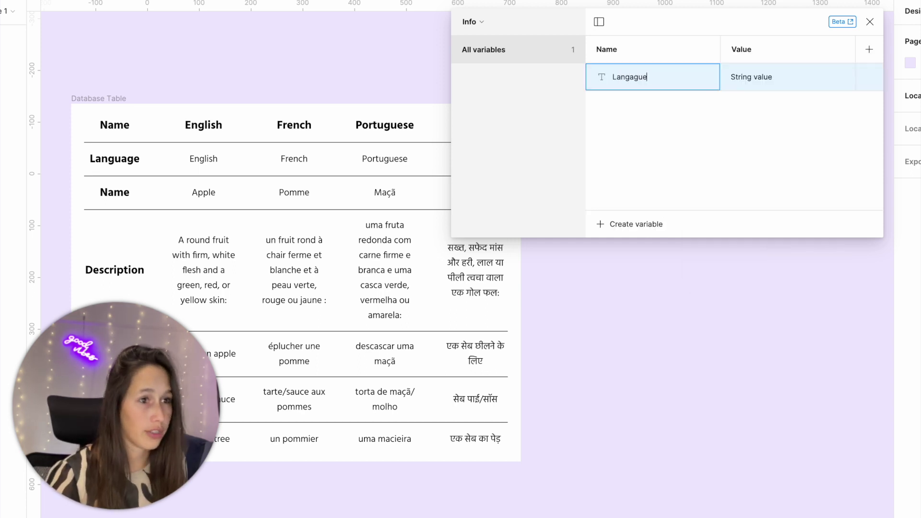
key("Return")
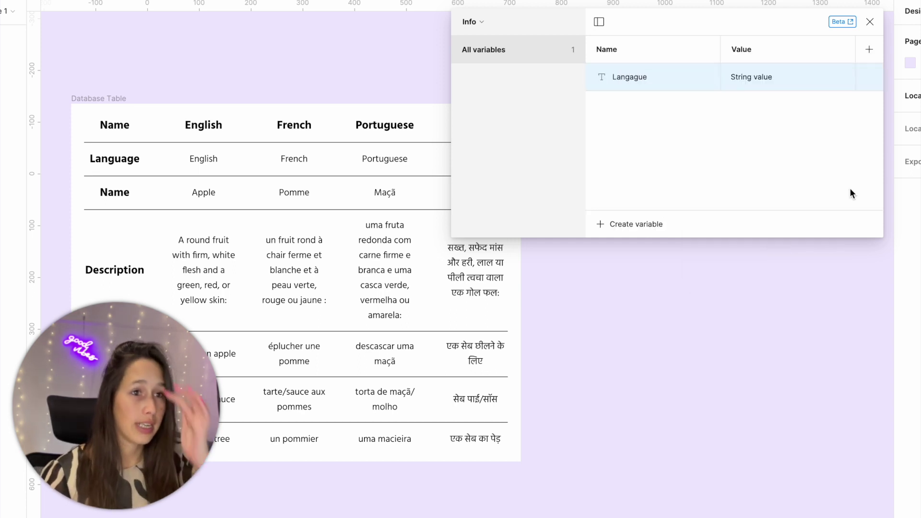
Step: Add three more variable modes to the Info collection, making four value columns
left_click(868, 50)
left_click(868, 50)
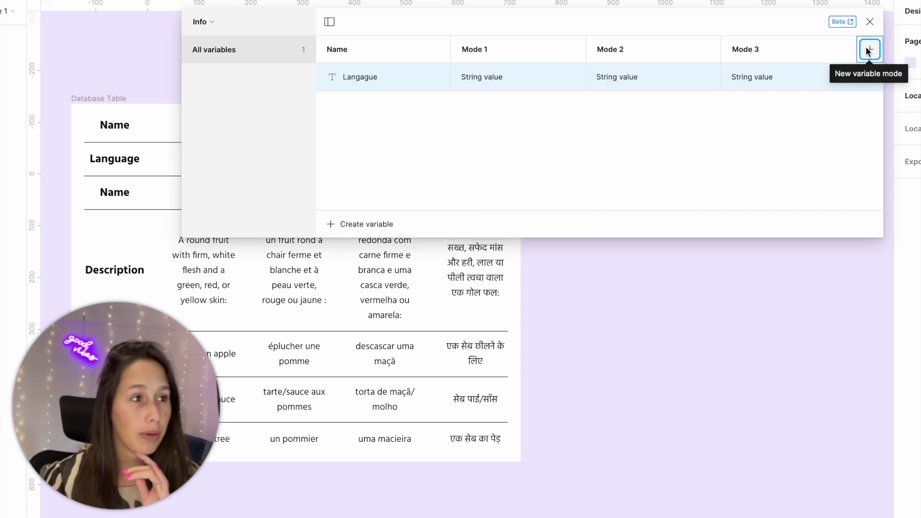
left_click(867, 50)
scroll(319, 348, "up", 3)
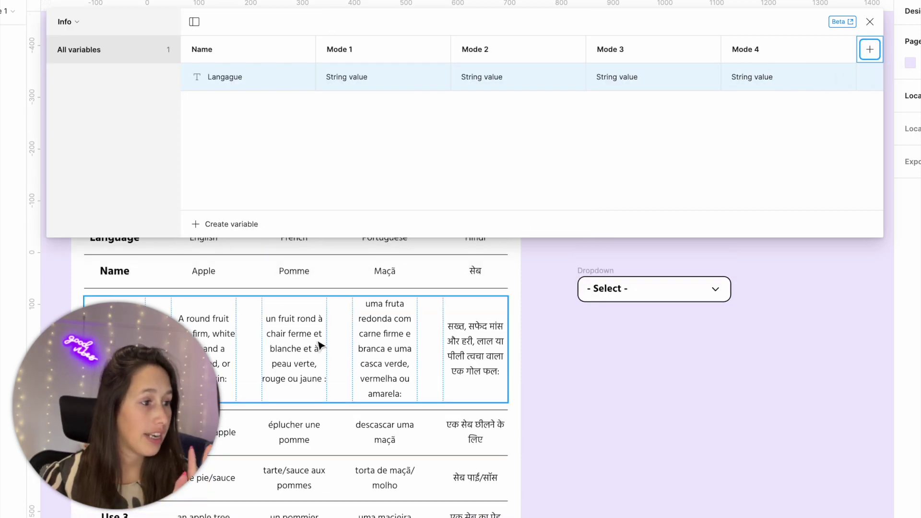
scroll(320, 346, "up", 3)
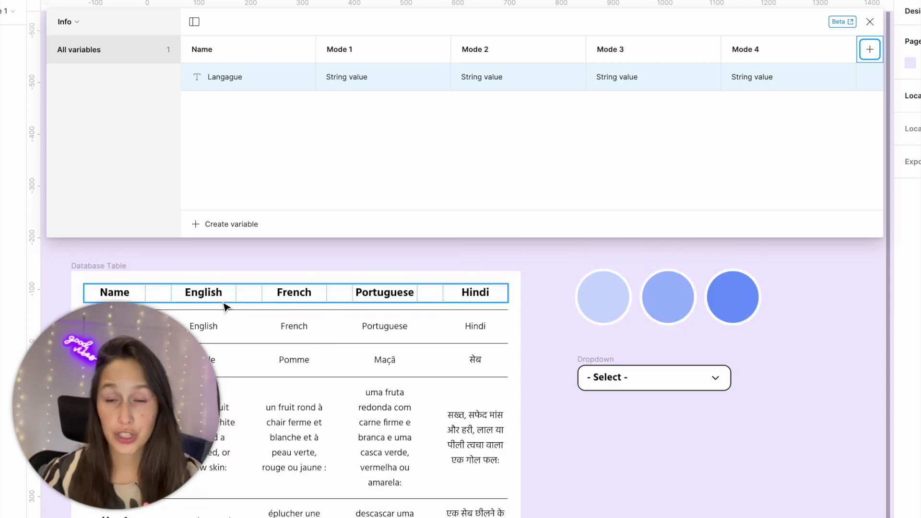
Step: Rename the four variable modes as English, French, Protuguse and Hindi
double_click(385, 55)
type("E")
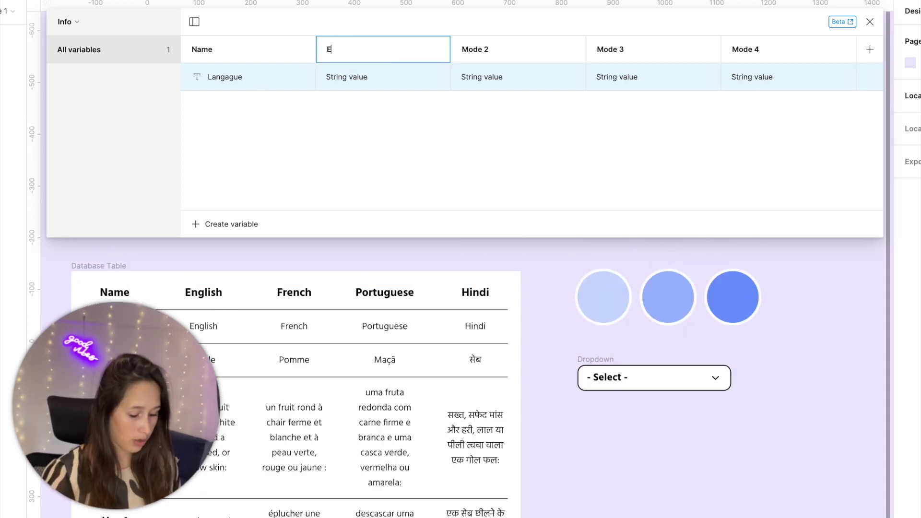
type("nglish")
double_click(508, 55)
type("French")
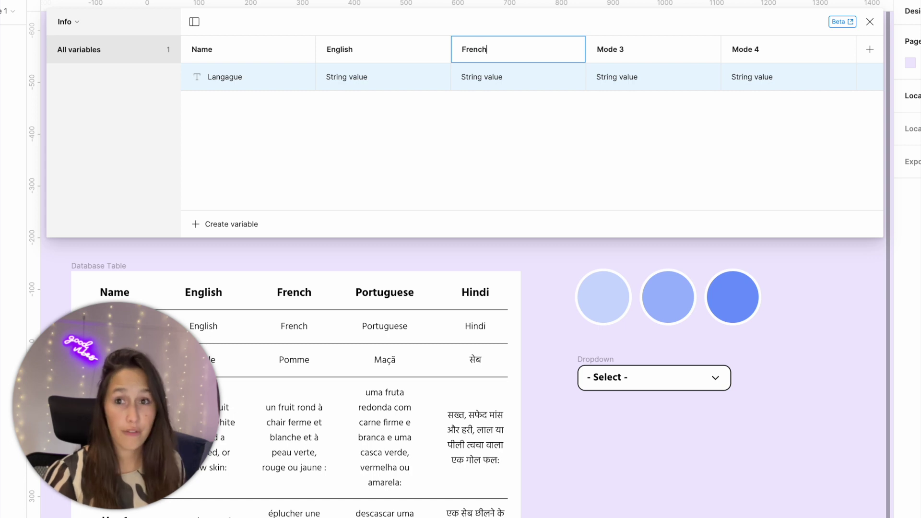
double_click(656, 59)
type("Protuguse")
double_click(768, 50)
type("Hindi")
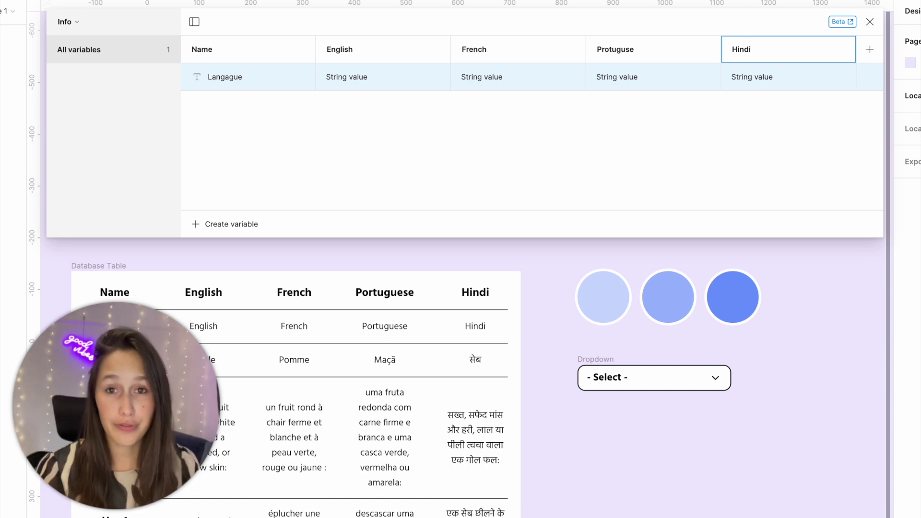
Step: Fill in the Langague variable's four mode values with English, French, Portoguese and Hindi
double_click(351, 78)
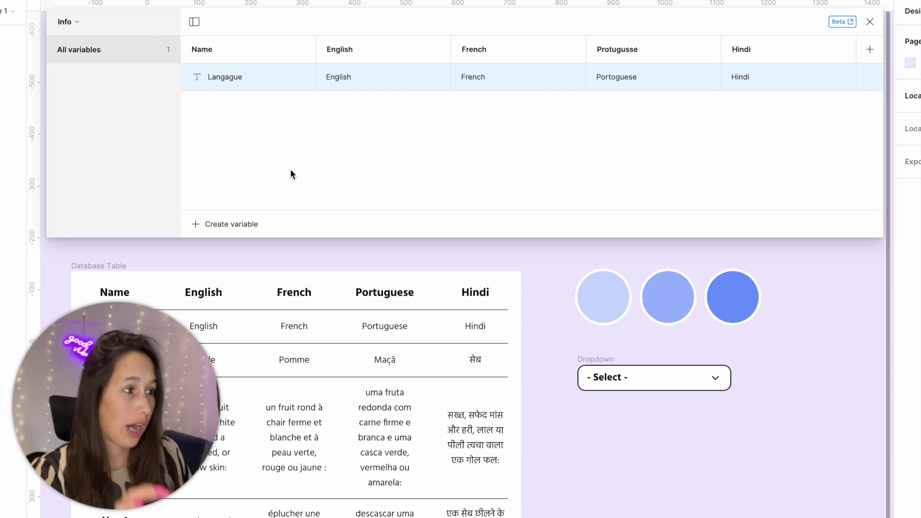
Step: Create a string variable called "Name" with the English value "Apple" and the French value "Pomme"
left_click(226, 222)
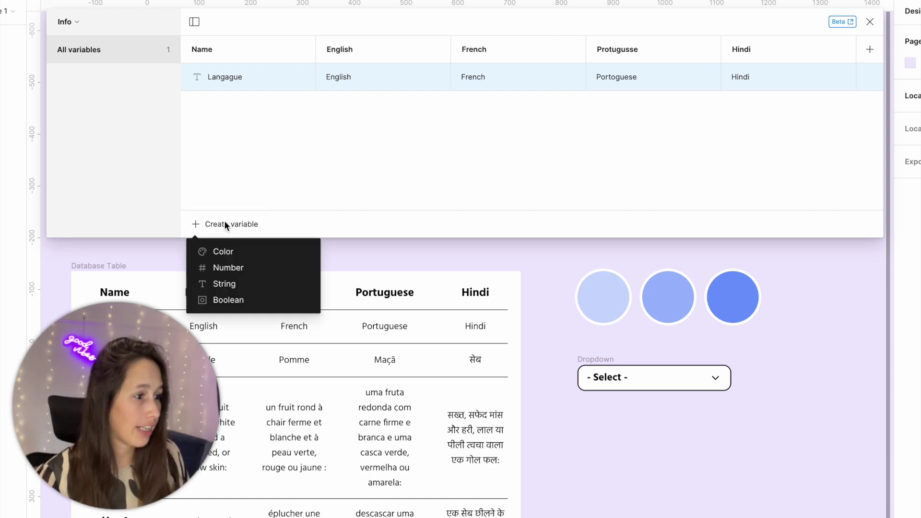
left_click(228, 283)
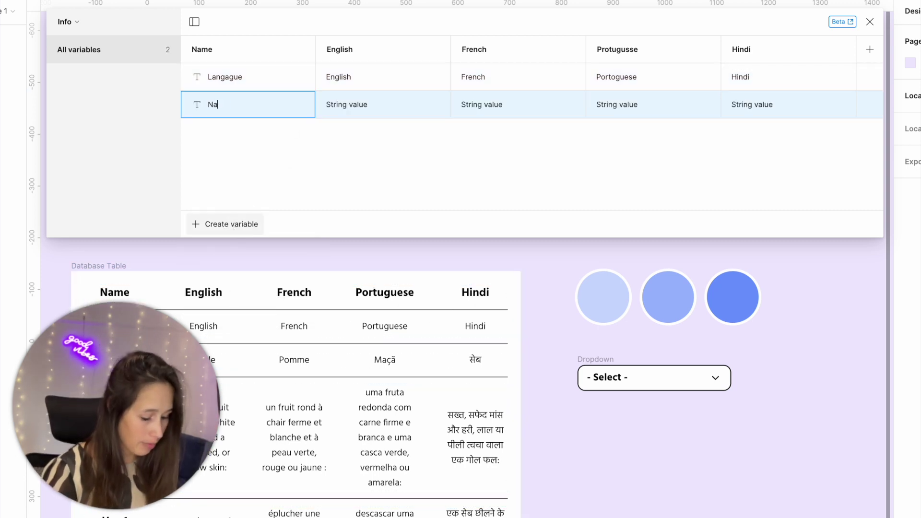
key("Tab")
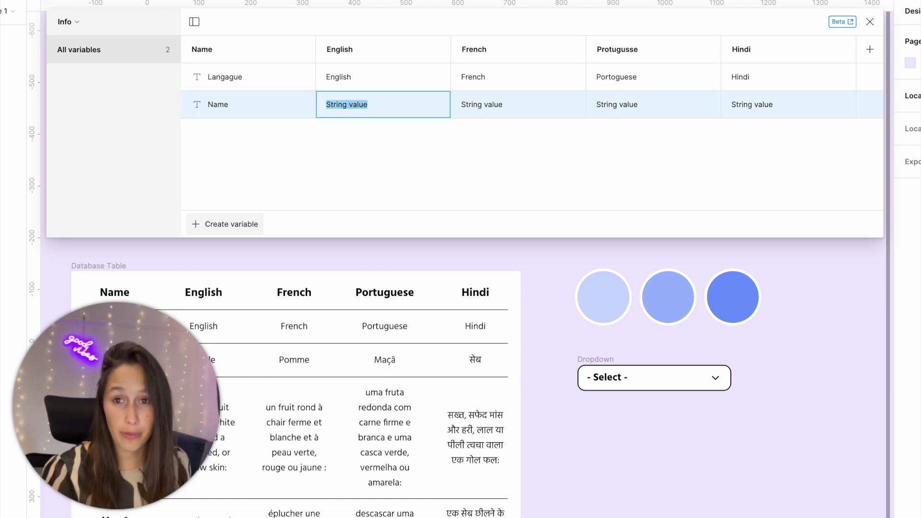
type("Apple")
key("Tab")
type("Pomme")
key("Tab")
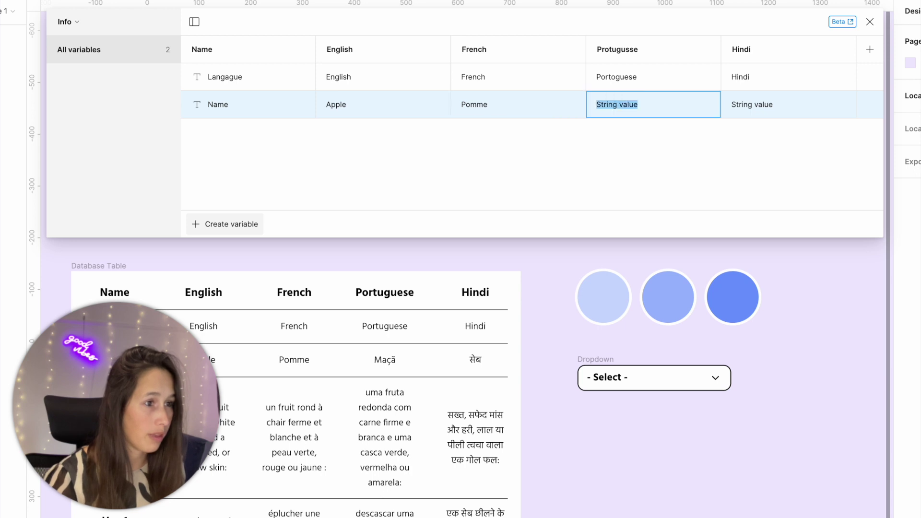
Step: Copy "Maçã" and "सेब" from the Database Table into the Name variable's Portuguese and Hindi values
left_click(386, 361)
double_click(385, 361)
key("ctrl+c")
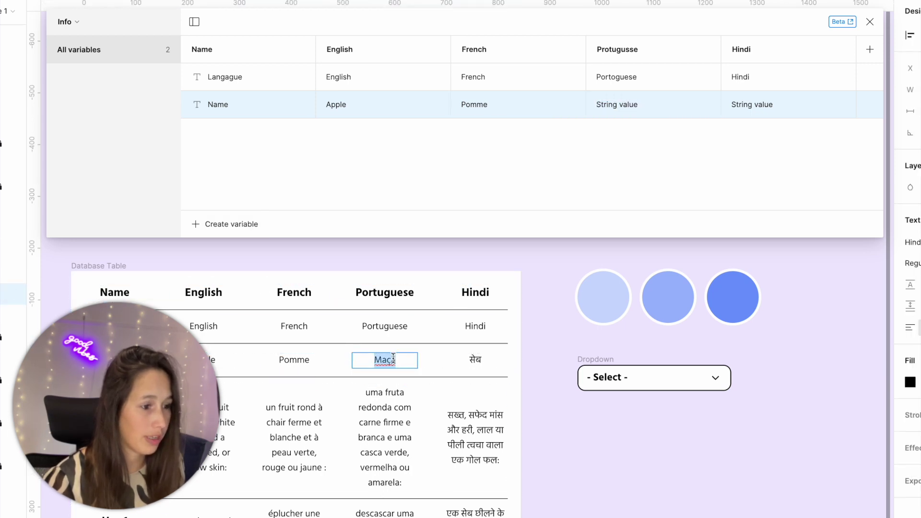
left_click(615, 104)
key("ctrl+v")
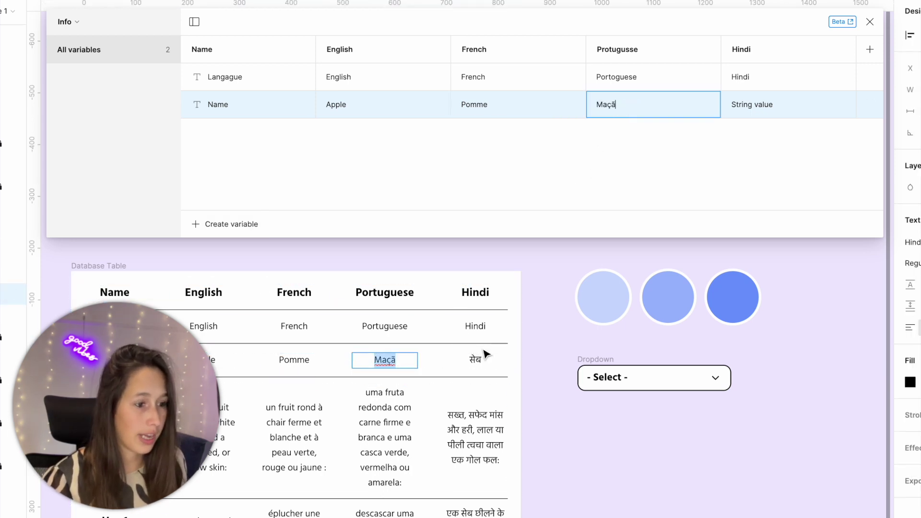
double_click(475, 360)
left_click(750, 104)
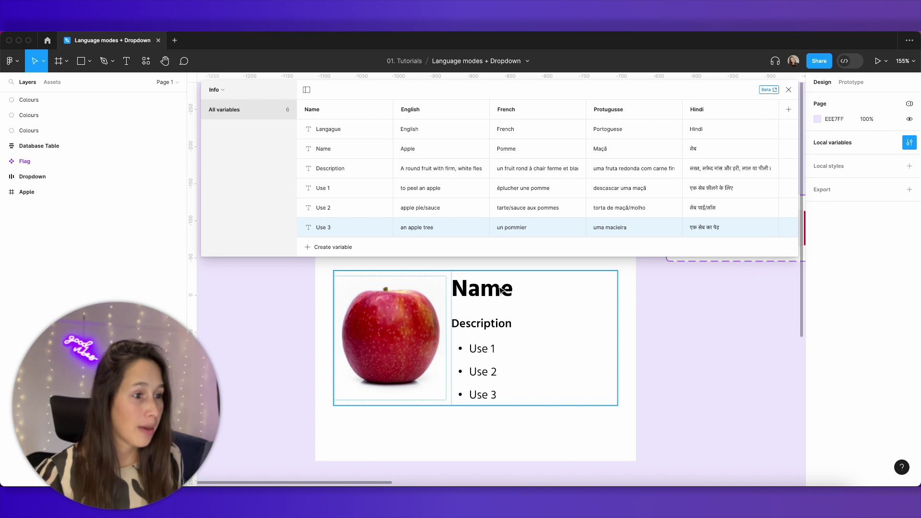
Step: Bind the "Name" heading text in the Apple frame to the Name variable
left_click(501, 288)
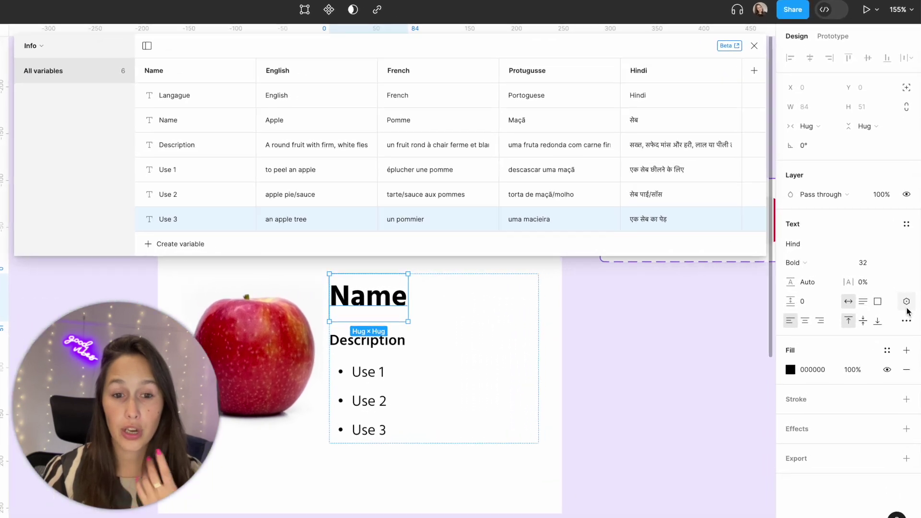
left_click(909, 294)
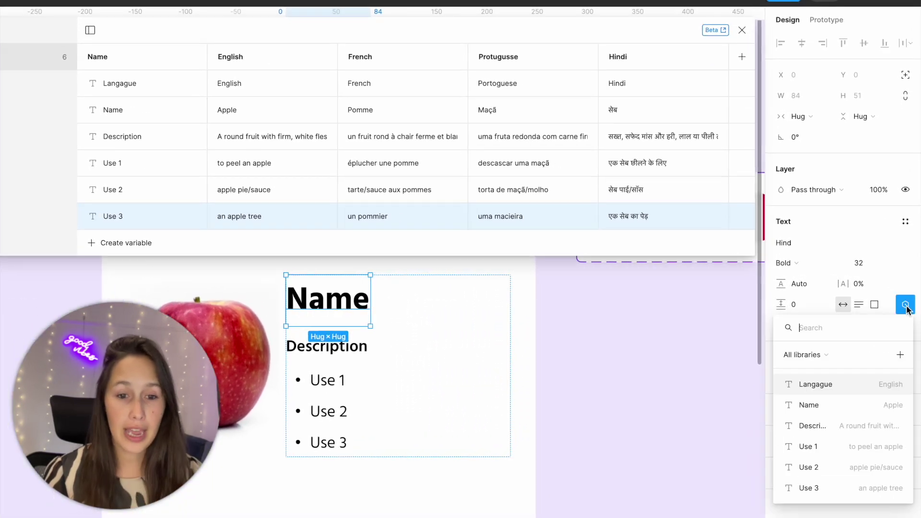
left_click(825, 402)
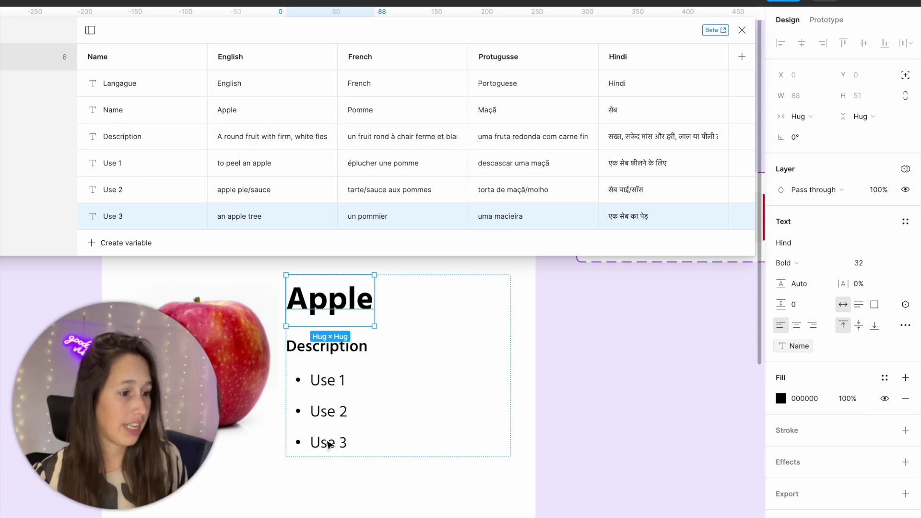
Step: Bind the "Description" text below the Apple frame's heading to the Description variable
left_click(352, 351)
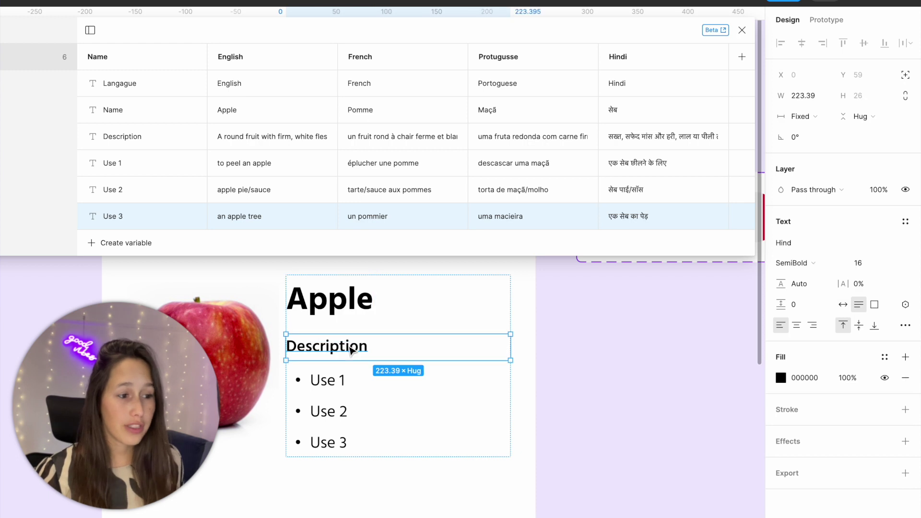
left_click(905, 305)
left_click(816, 426)
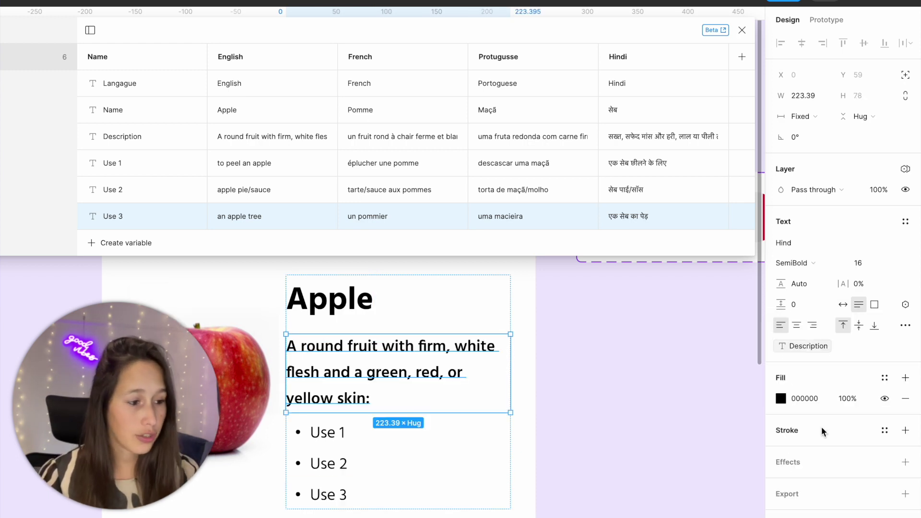
scroll(379, 445, "down", 5)
scroll(336, 328, "up", 2)
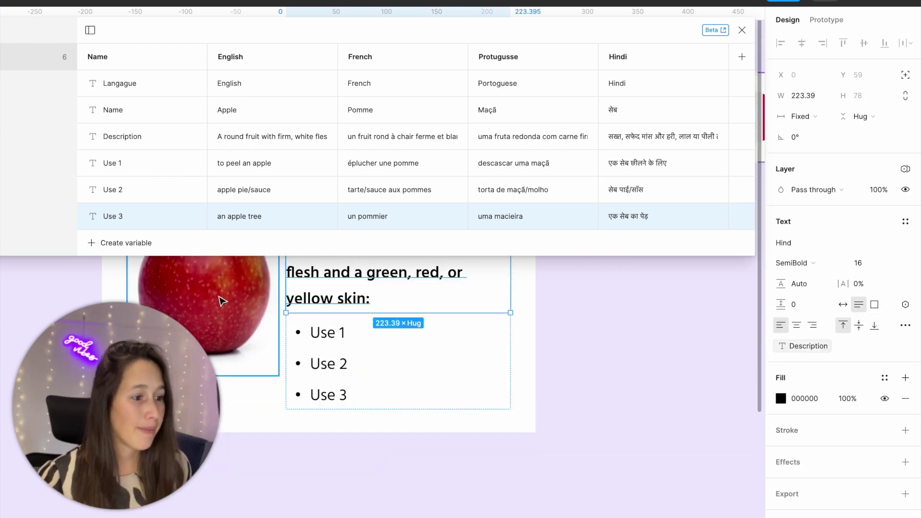
Step: Bind the first bullet, "Use 1", in the Apple frame's uses list to the Use 1 variable
left_click(220, 303)
scroll(226, 307, "down", 3)
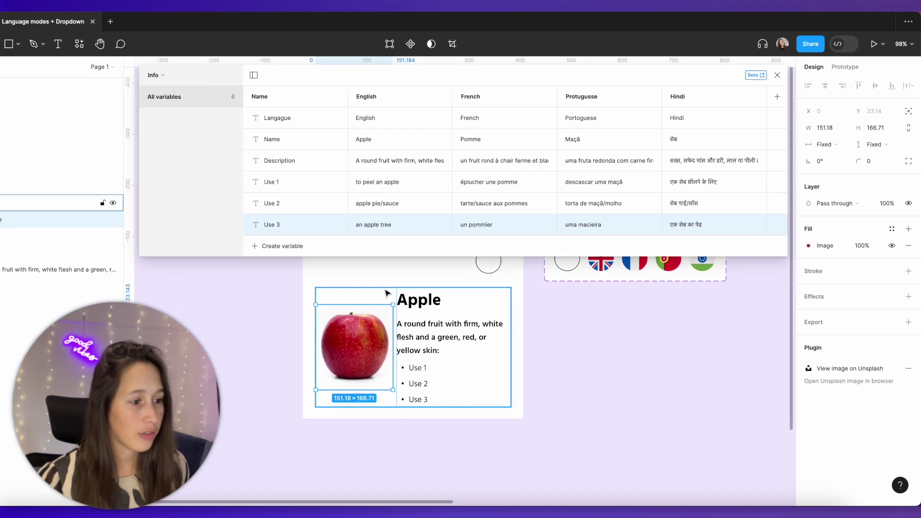
left_click(386, 293)
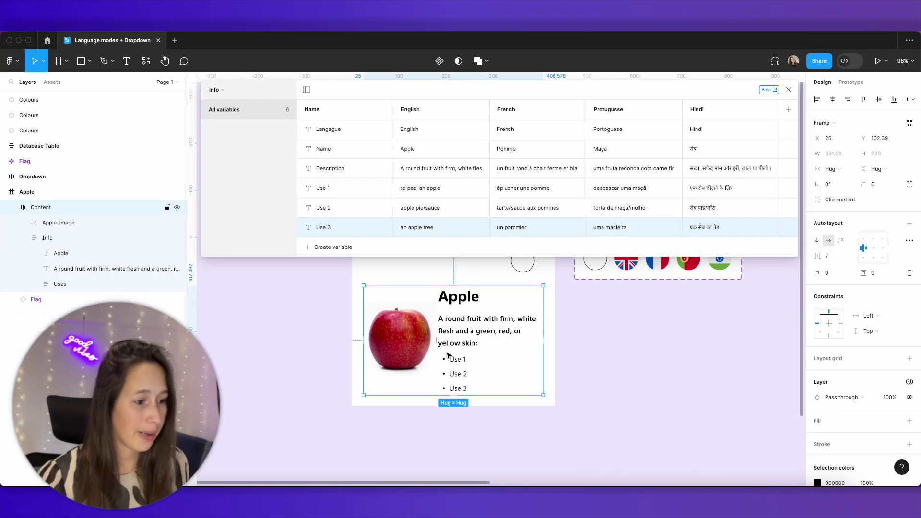
left_click(459, 365, "super")
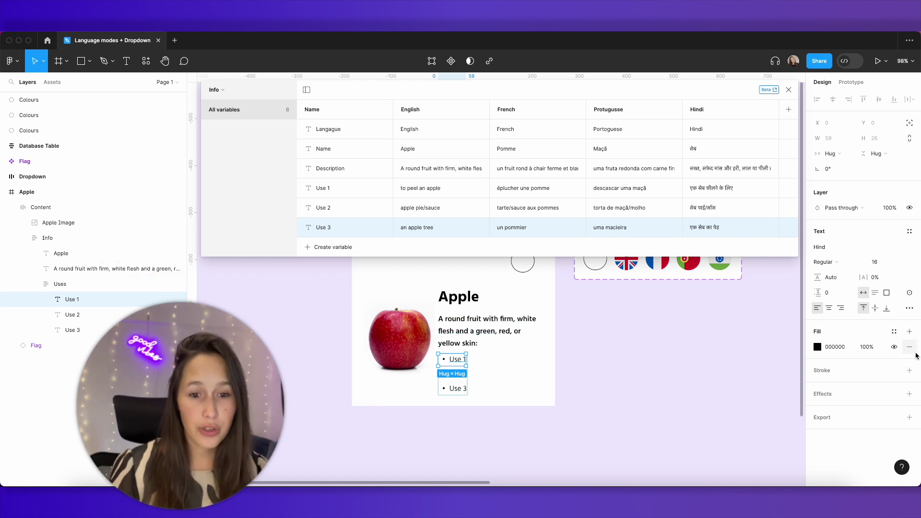
left_click(910, 293)
left_click(866, 398)
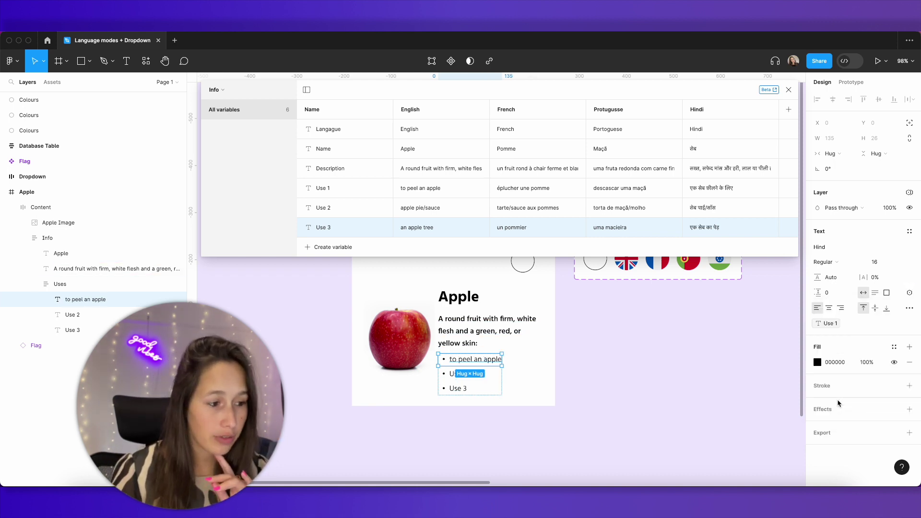
left_click(908, 312)
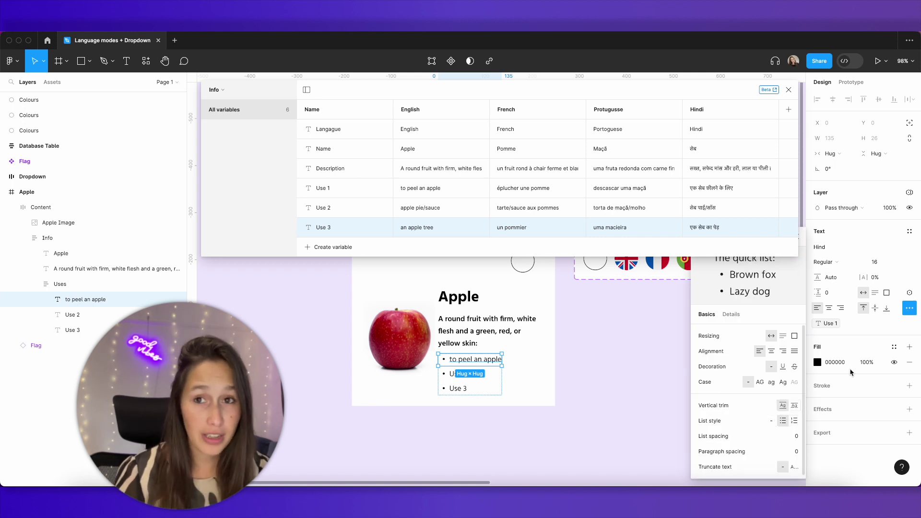
left_click(910, 308)
Step: Bind the "Use 2" and "Use 3" bullets to their matching variables and close the variables table
left_click(452, 378)
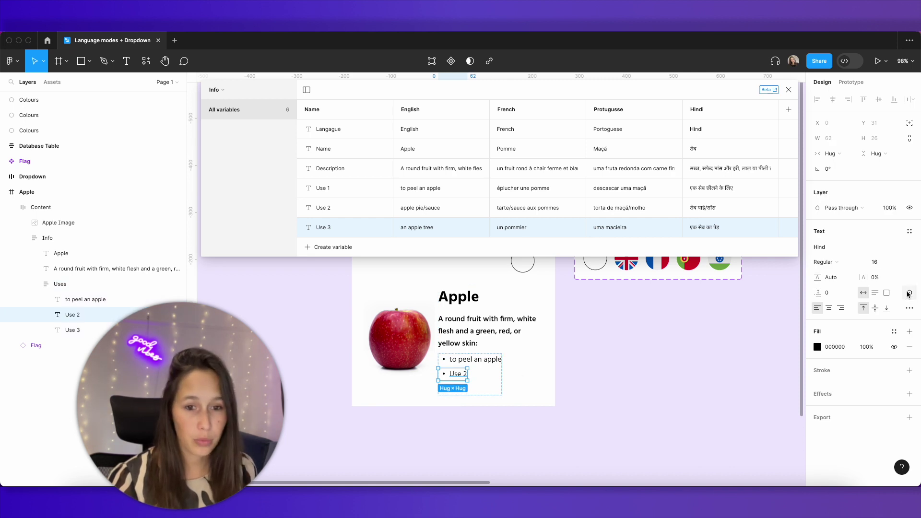
left_click(908, 293)
left_click(834, 413)
left_click(456, 388)
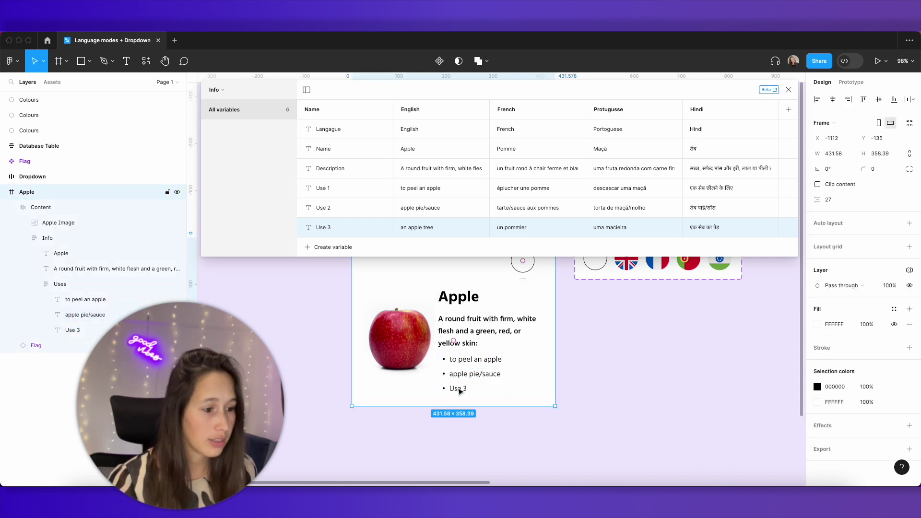
left_click(909, 293)
left_click(756, 407)
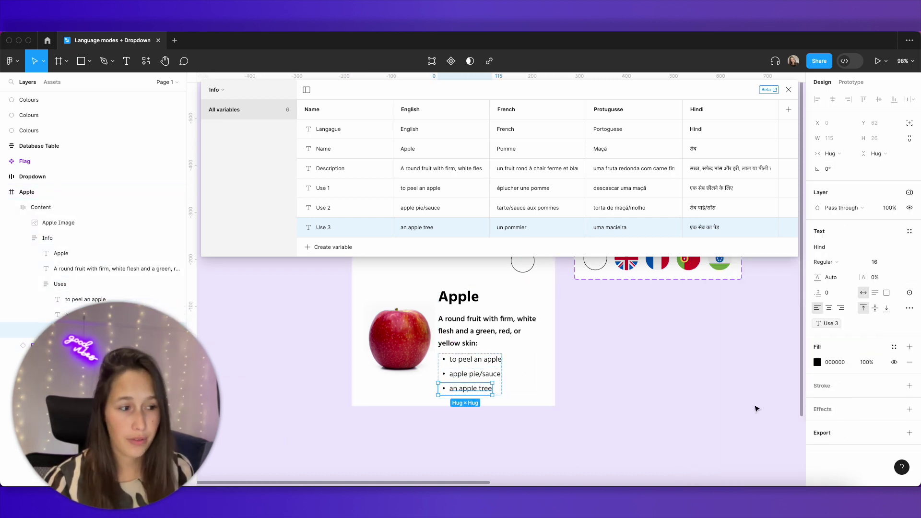
left_click(757, 407)
left_click(789, 89)
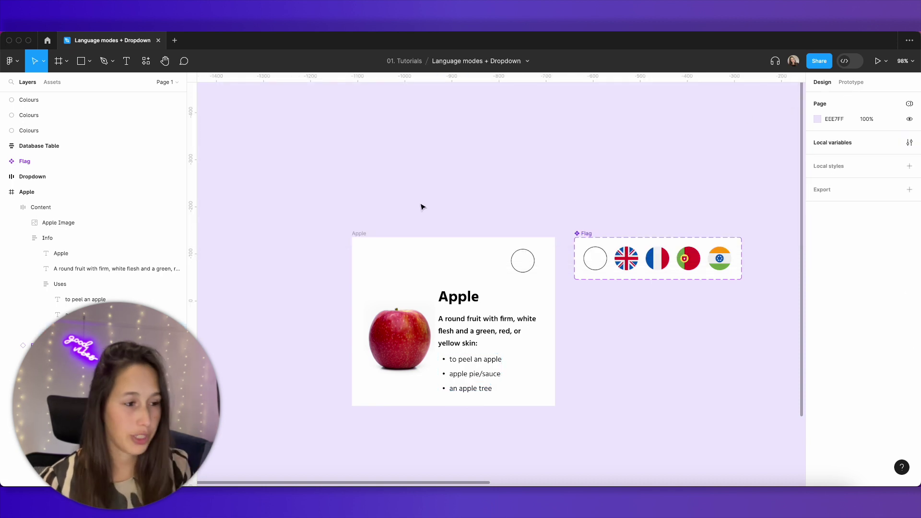
Step: Set the Apple frame's Info variable mode to French and open the local variables table
left_click(382, 245)
scroll(432, 231, "down", 4)
scroll(432, 230, "left", 2)
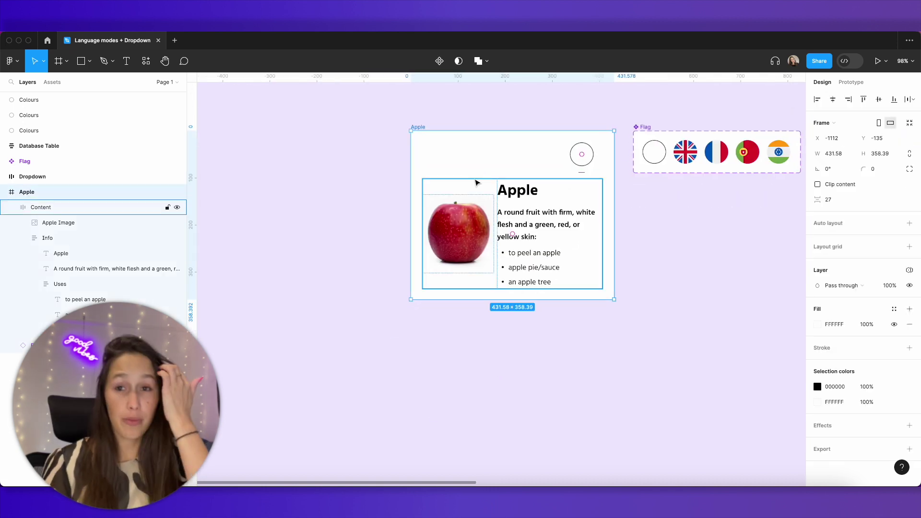
scroll(448, 140, "up", 1)
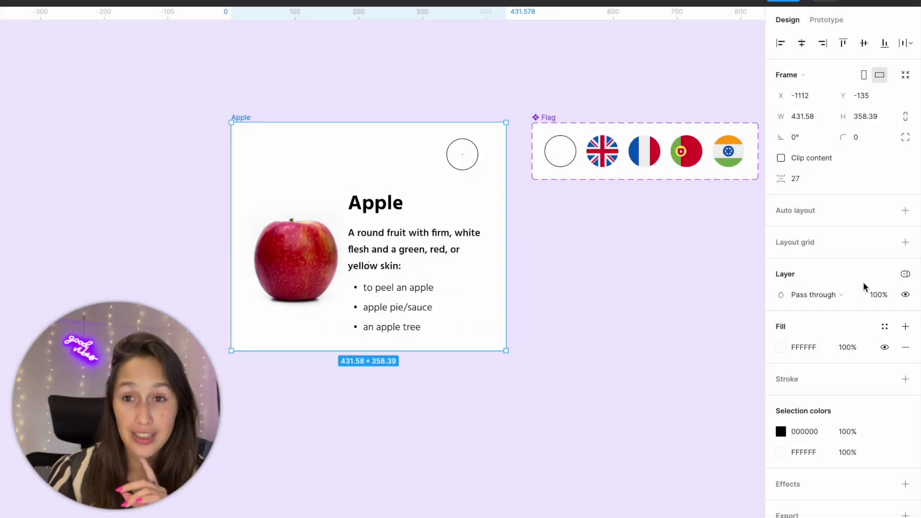
left_click(904, 275)
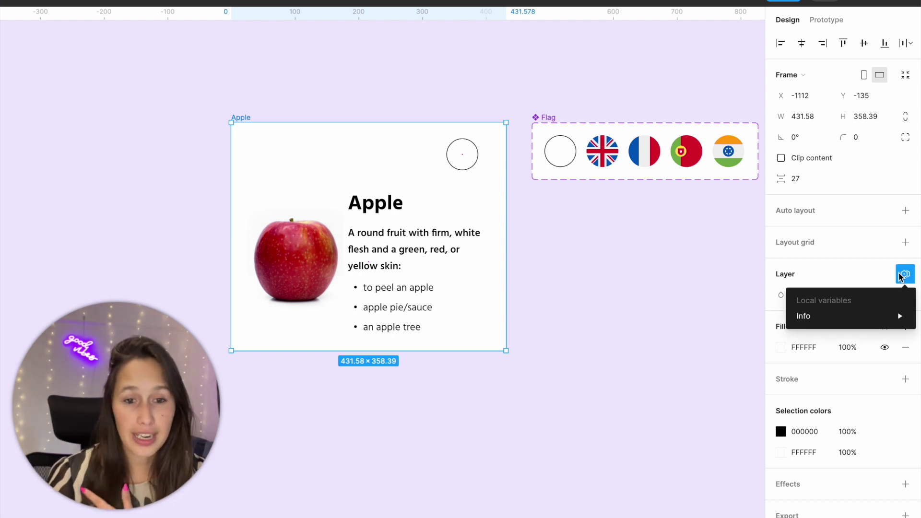
mouse_move(849, 316)
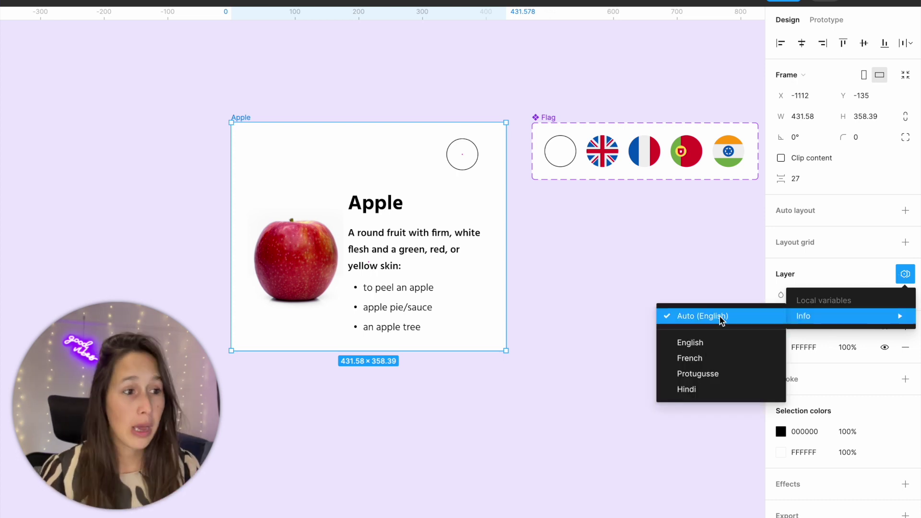
left_click(707, 364)
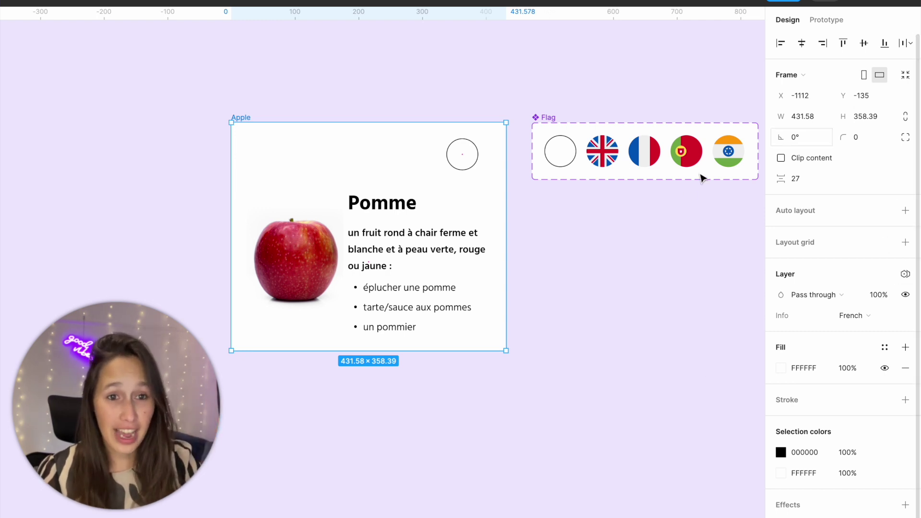
key("Escape")
left_click(905, 102)
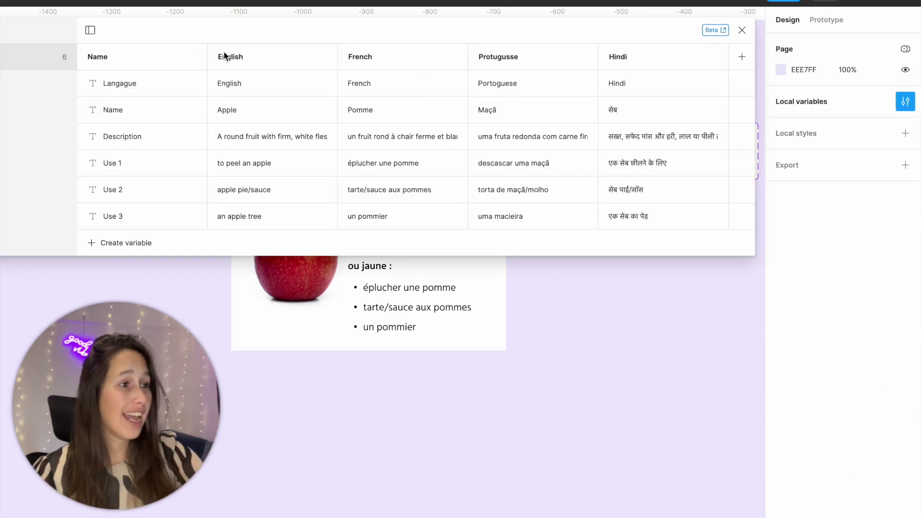
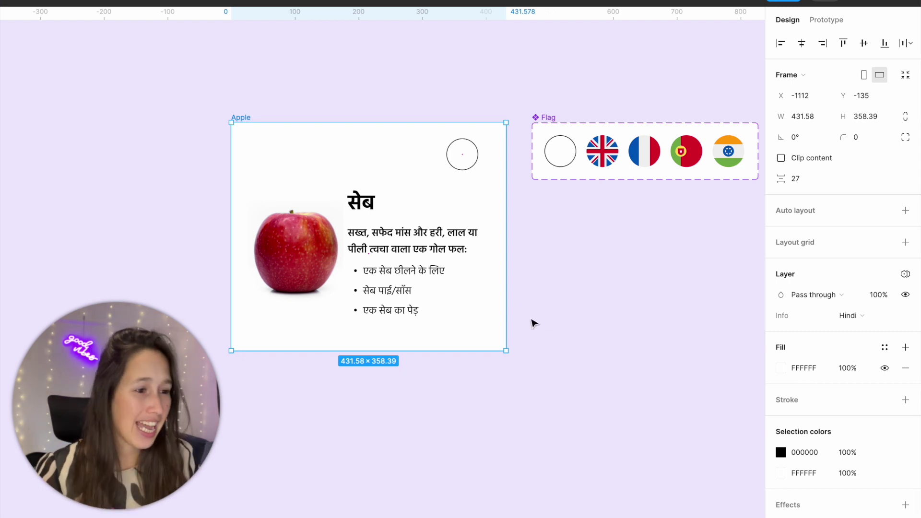
Step: Inspect the font of the card's Hindi description text and set the Apple frame's Info mode to English
left_click(456, 250)
left_click(456, 250)
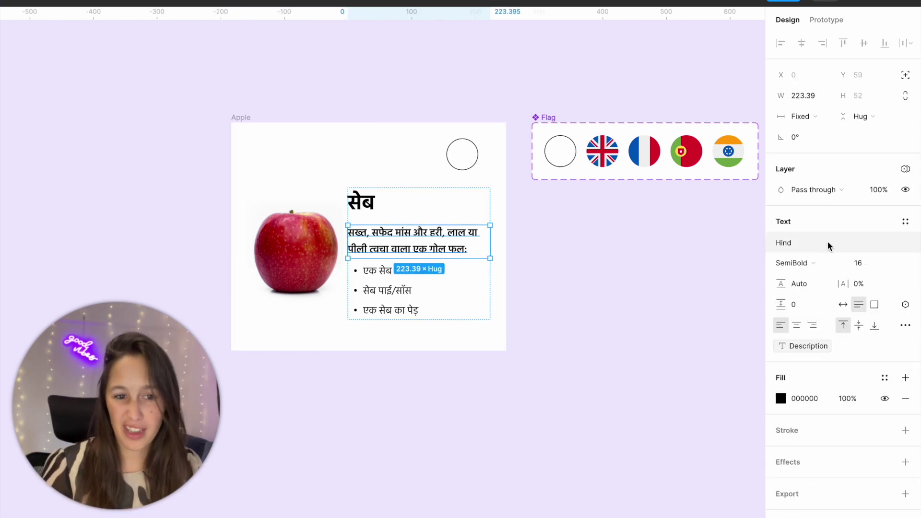
left_click(235, 115)
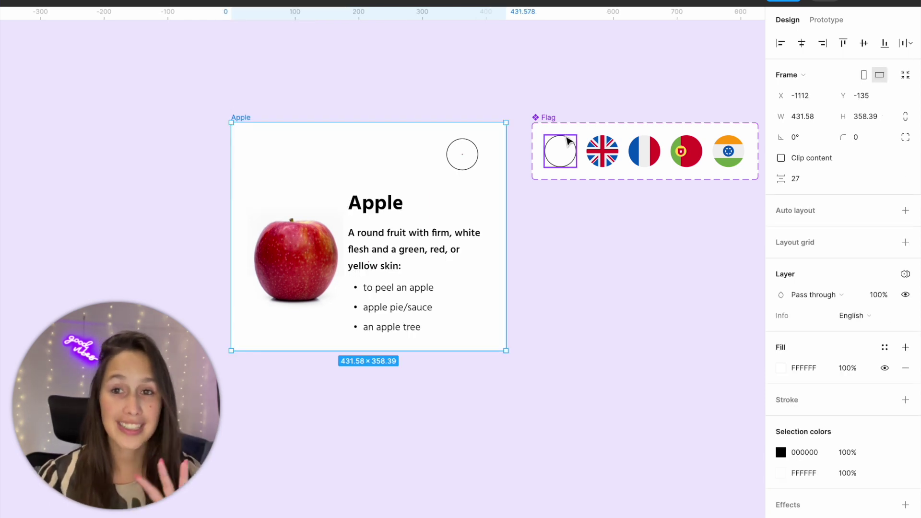
Step: Assign the Langague variable to the Language property of the Flag instance on the Apple card
left_click(473, 153)
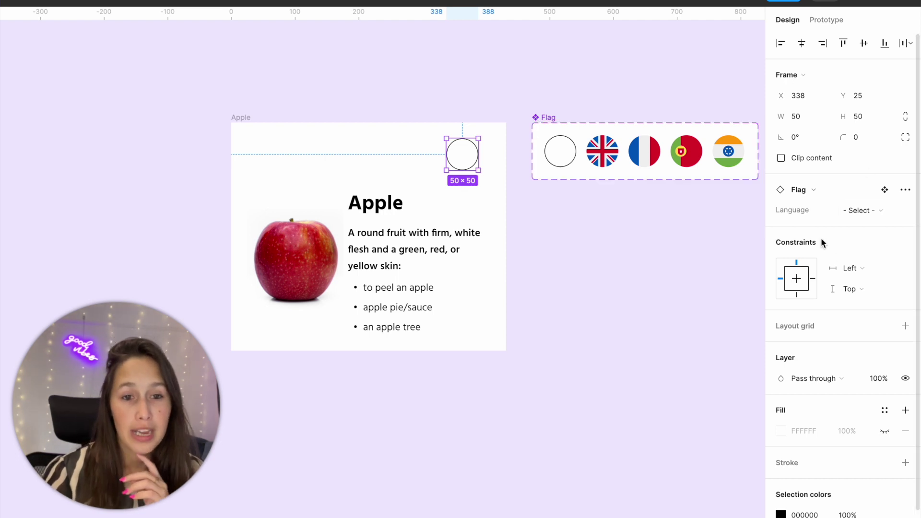
left_click(882, 211)
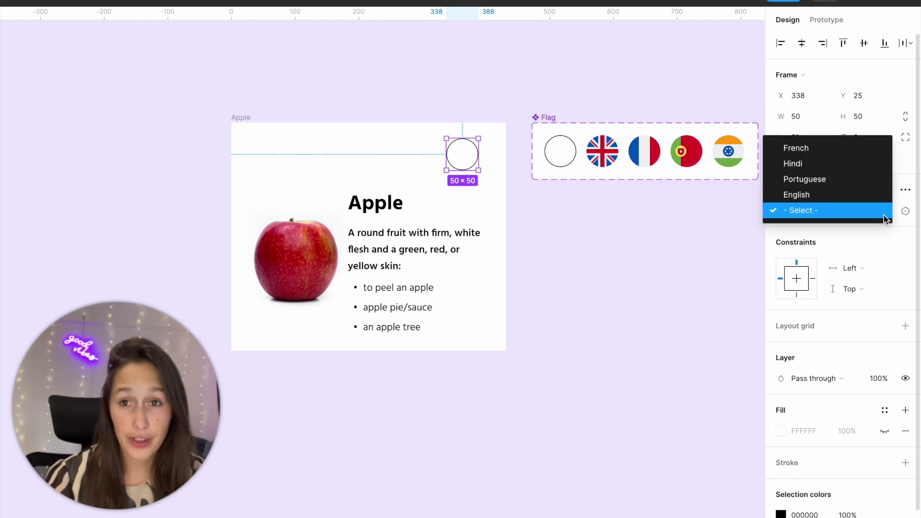
left_click(884, 215)
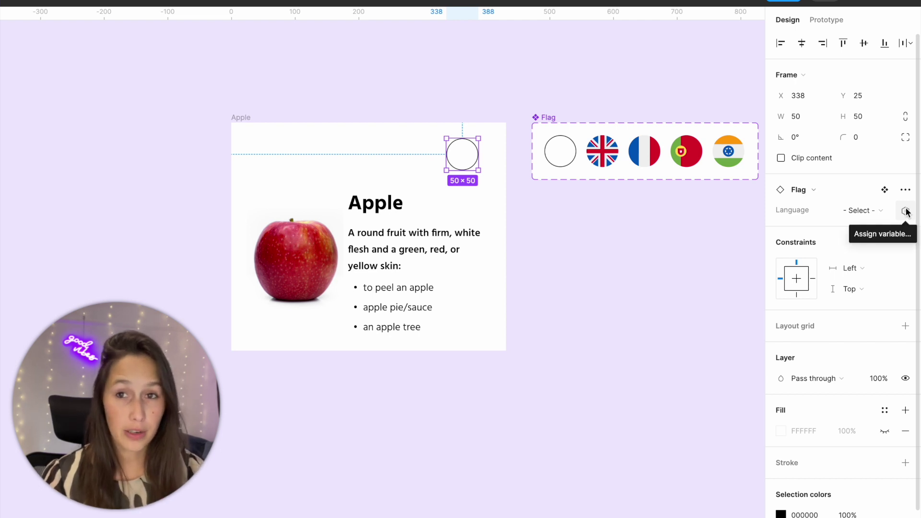
left_click(905, 211)
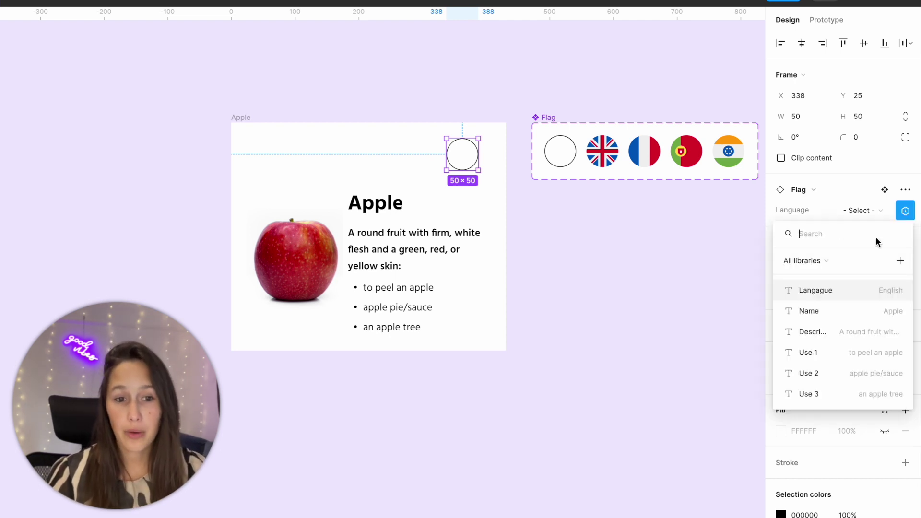
left_click(857, 293)
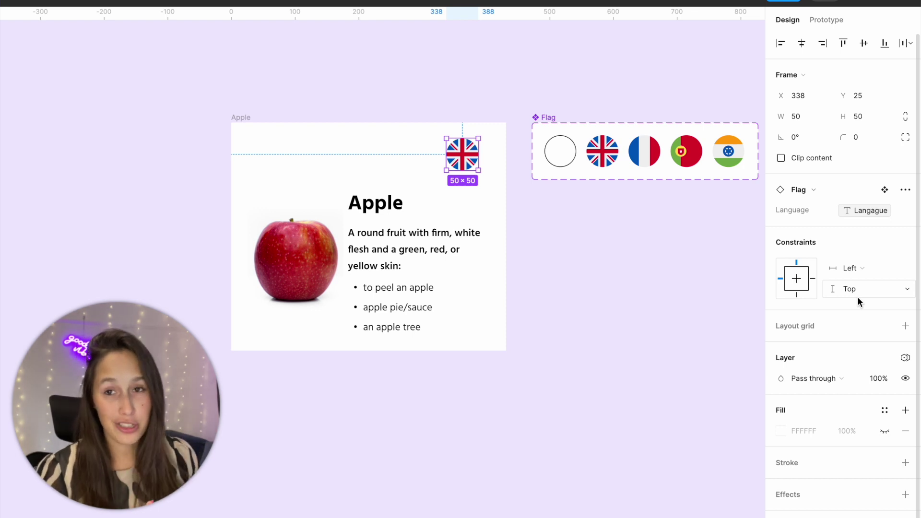
Step: Examine the main component variant behind the card's Flag instance and compare it with the instance's Language property
left_click(884, 190)
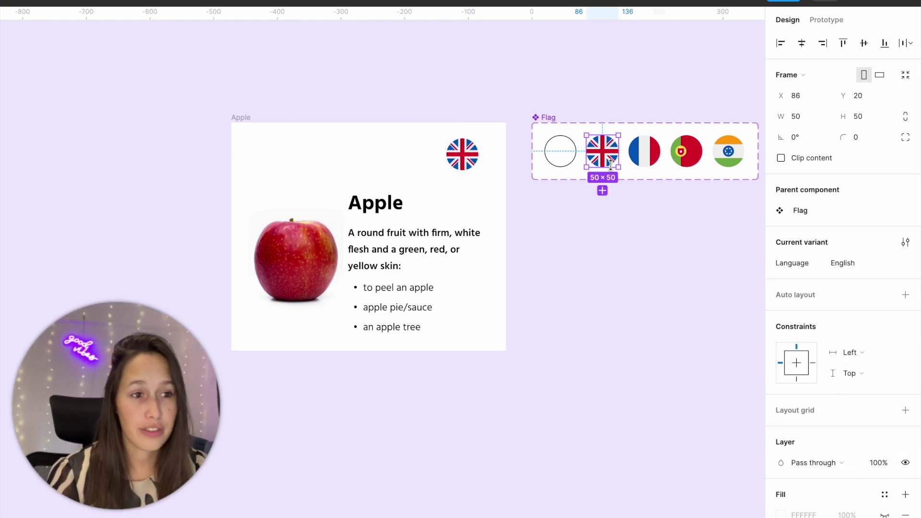
left_click(469, 164)
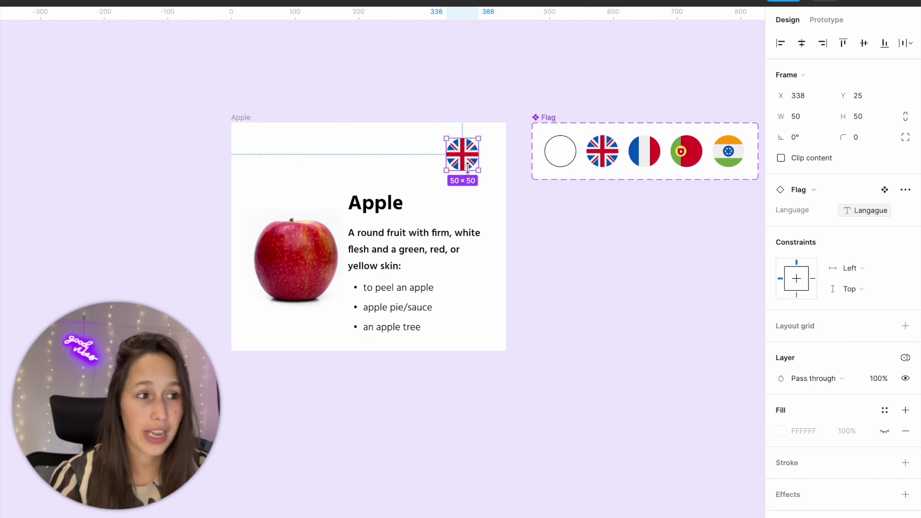
left_click(685, 208)
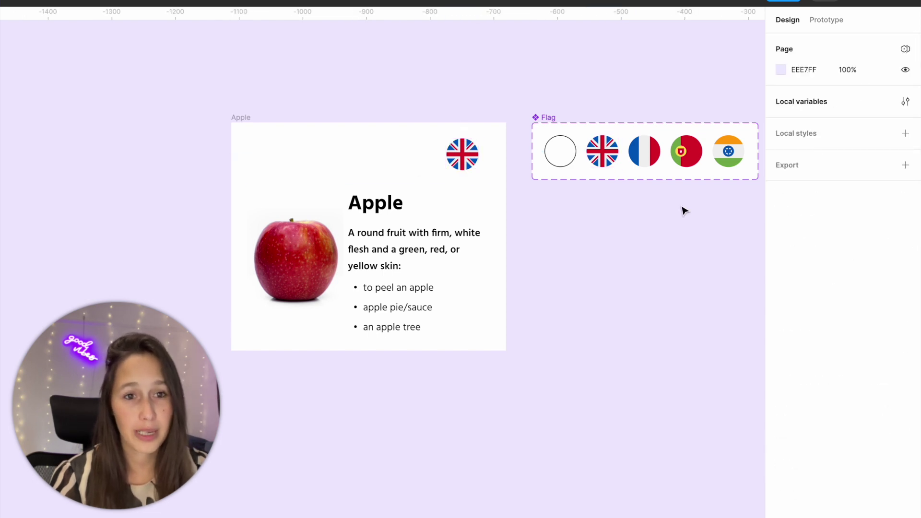
Step: Change the Langague variable's English value to "Englis" and check the Language binding on the card's Flag instance
left_click(907, 100)
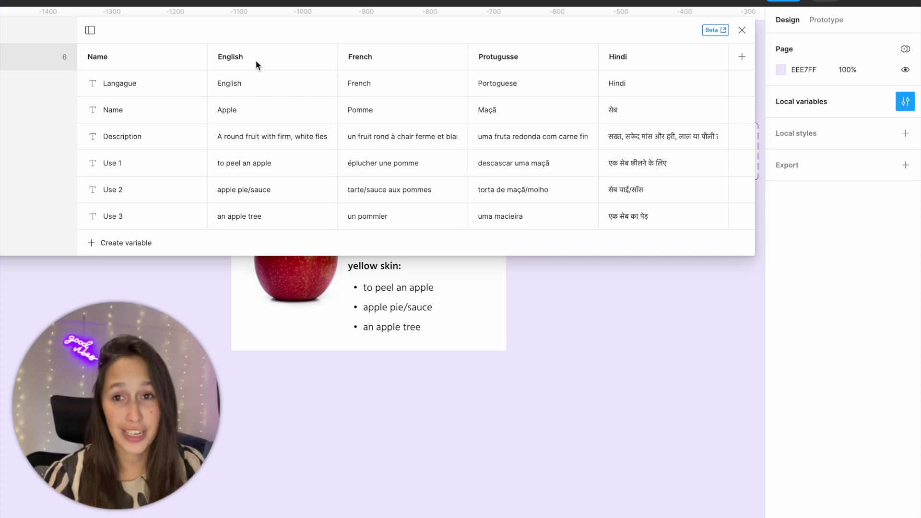
double_click(252, 90)
left_click(257, 80)
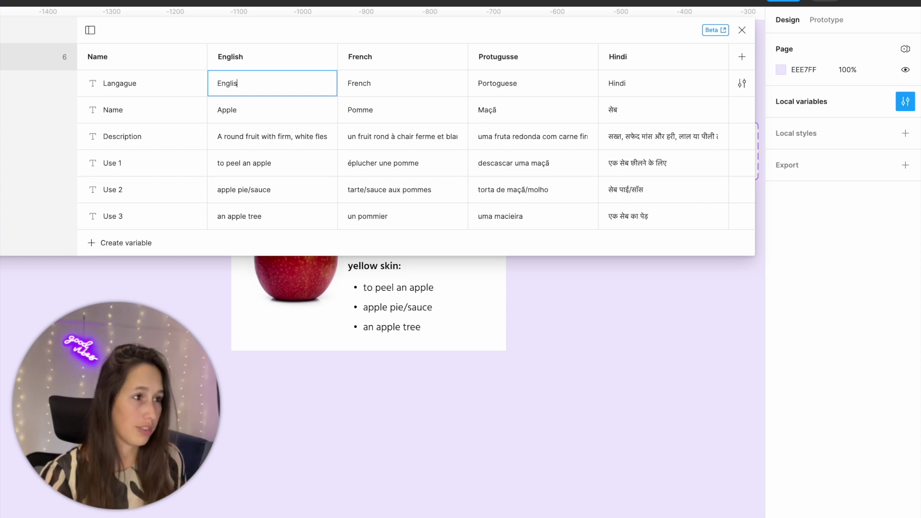
key("Return")
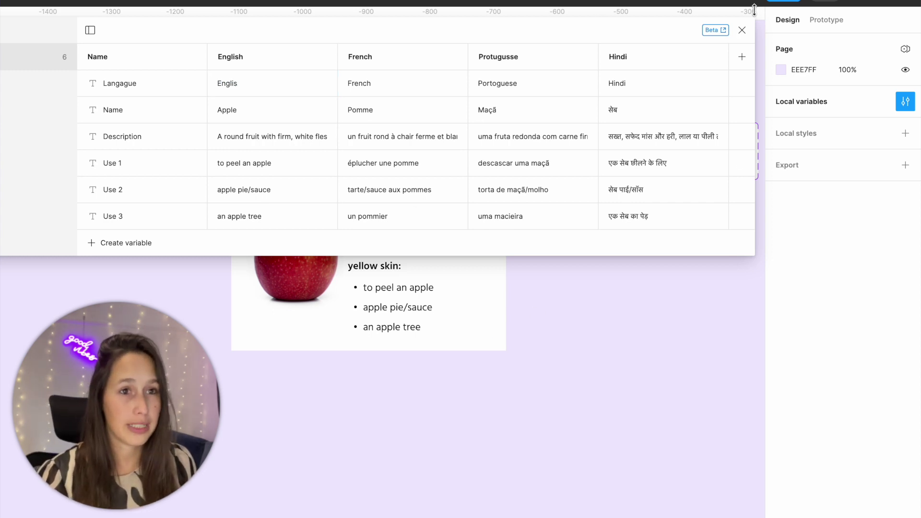
left_click(742, 30)
left_click(449, 170)
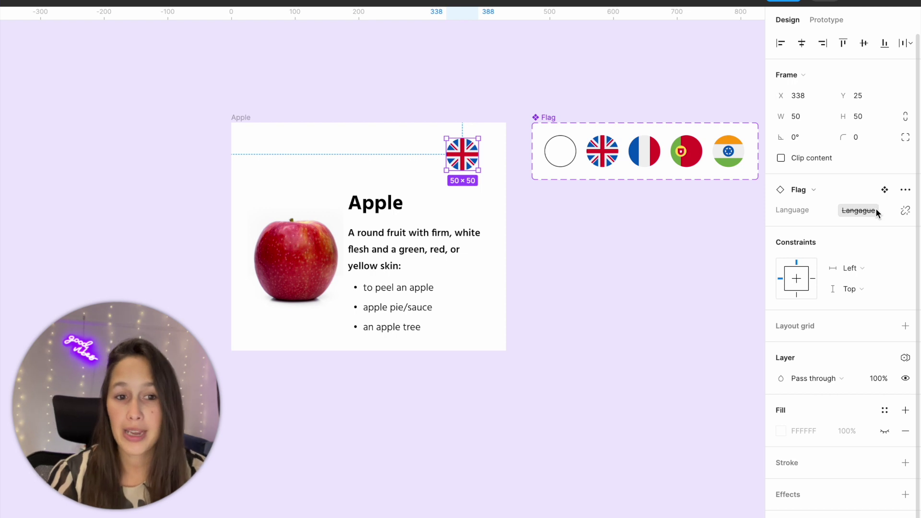
mouse_move(876, 210)
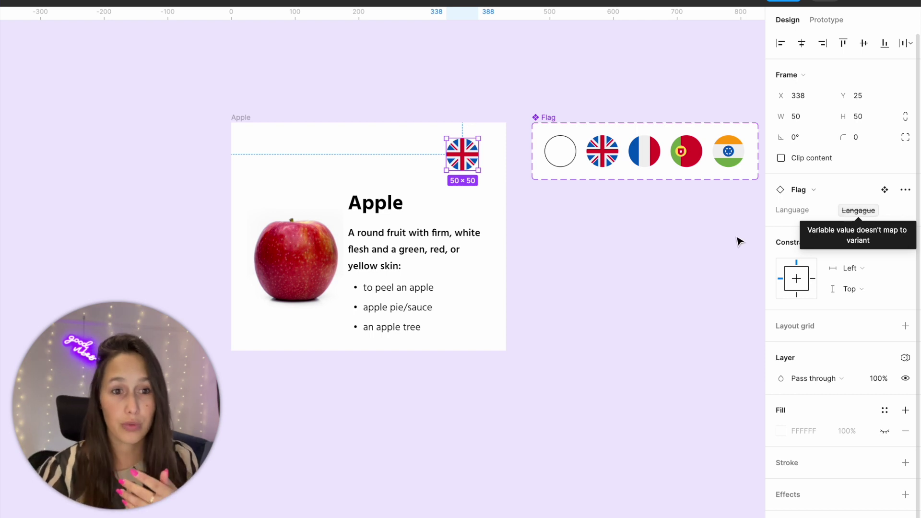
Step: Set the Apple frame's Info variable mode to Portuguese
left_click(705, 253)
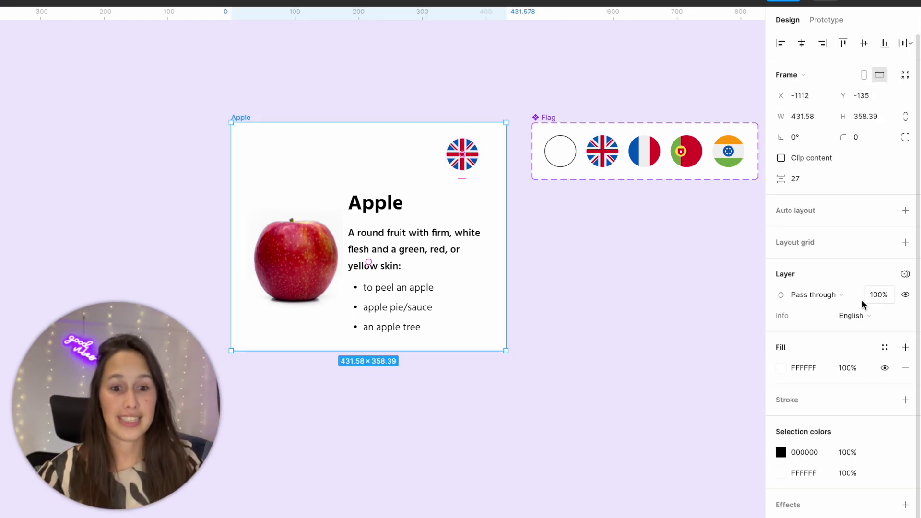
left_click(856, 315)
left_click(865, 346)
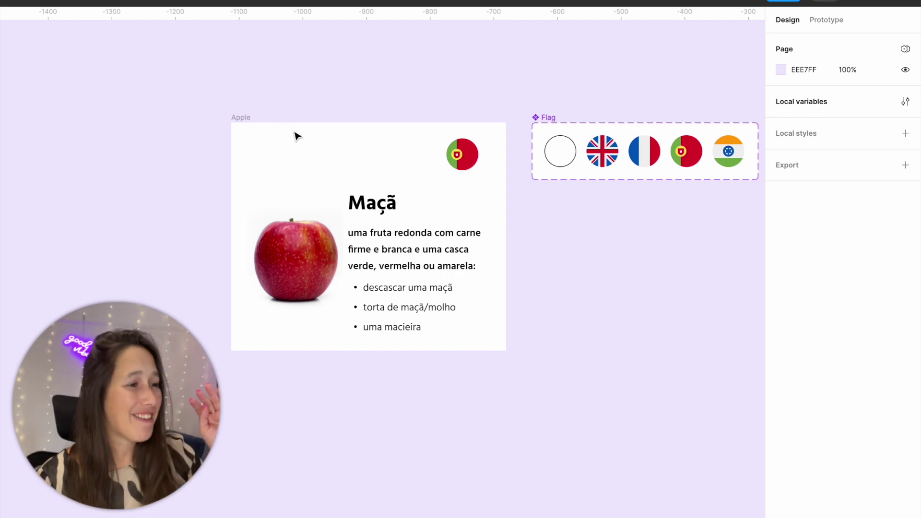
Step: Switch the Apple frame's Info mode to Hindi and back to Portuguese to test the translated card
left_click(255, 118)
left_click(862, 310)
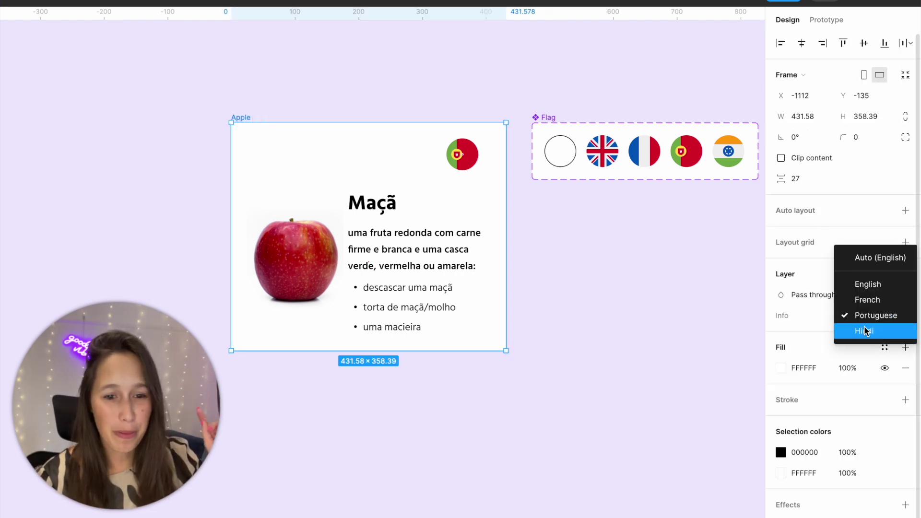
left_click(864, 327)
left_click(866, 319)
left_click(870, 296)
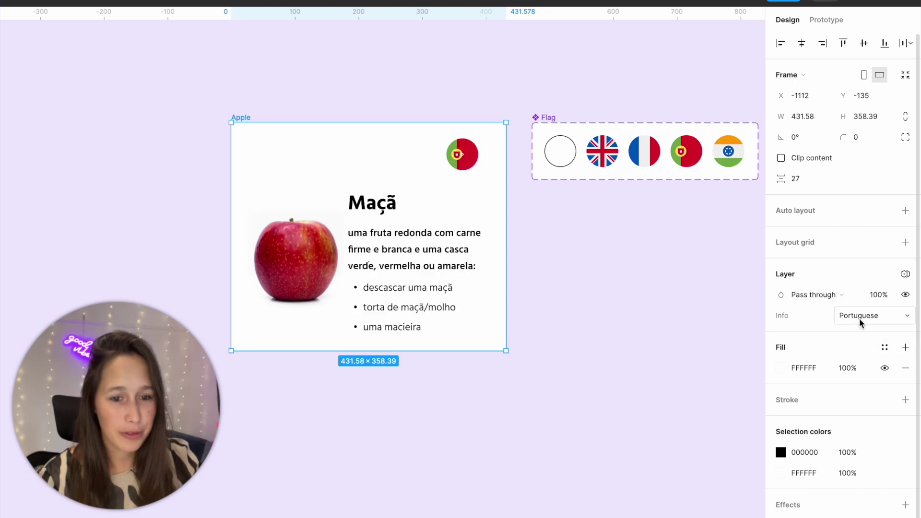
Step: Try other language modes for the Info variables on the Apple frame, ending on French
left_click(859, 318)
left_click(866, 285)
left_click(860, 311)
left_click(865, 330)
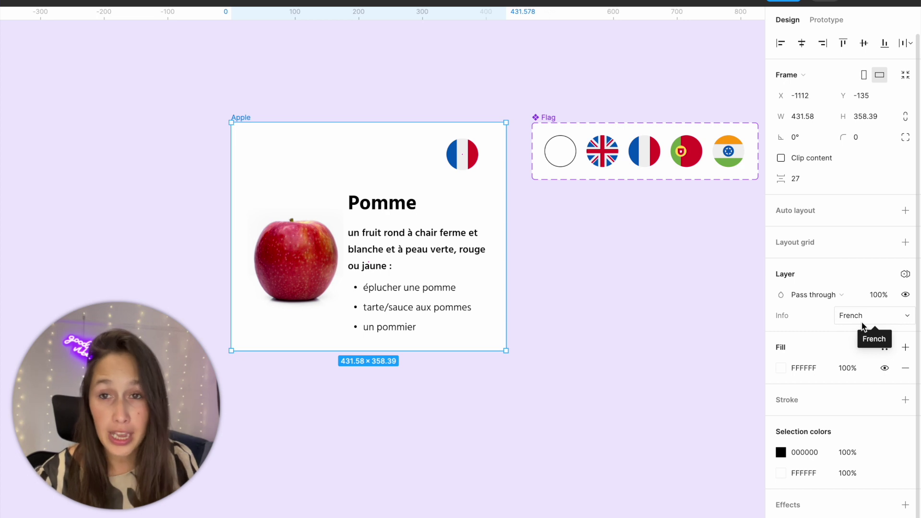
Step: Override the Info variable mode on the card's heading text alone with English
double_click(383, 202)
left_click(382, 203)
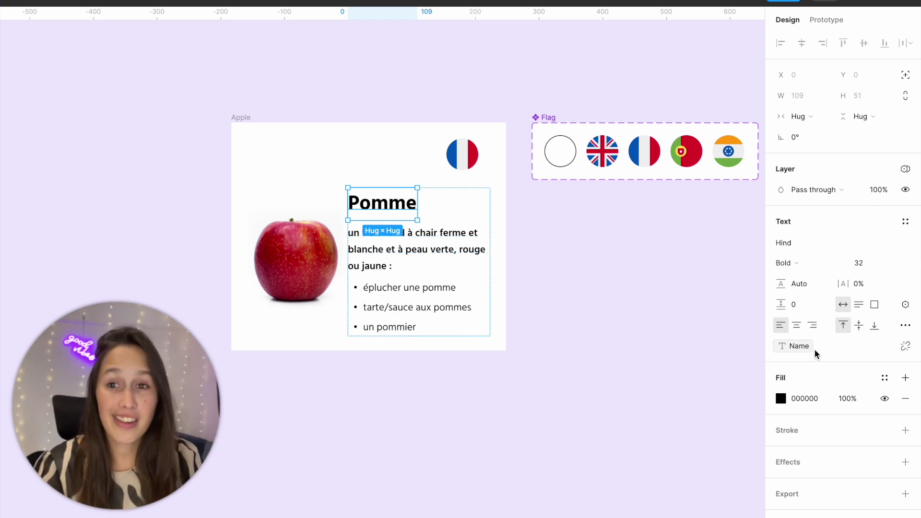
left_click(912, 176)
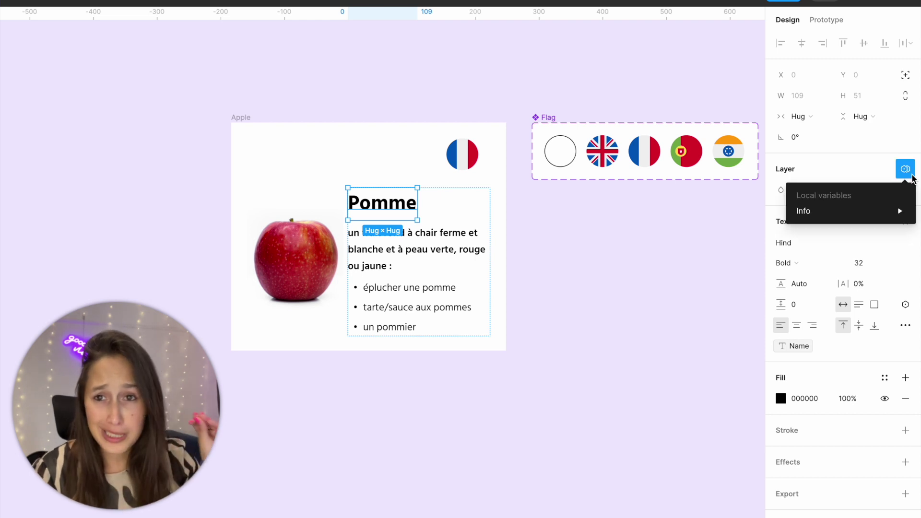
mouse_move(852, 213)
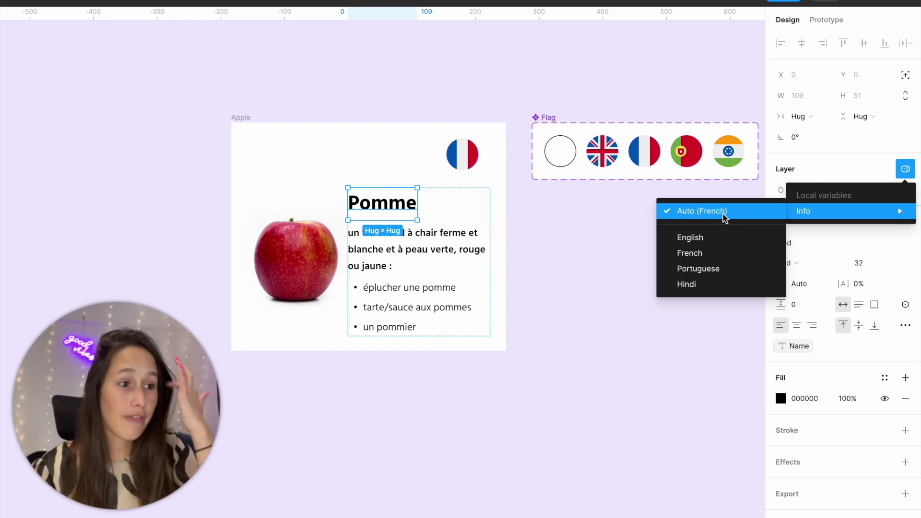
left_click(707, 238)
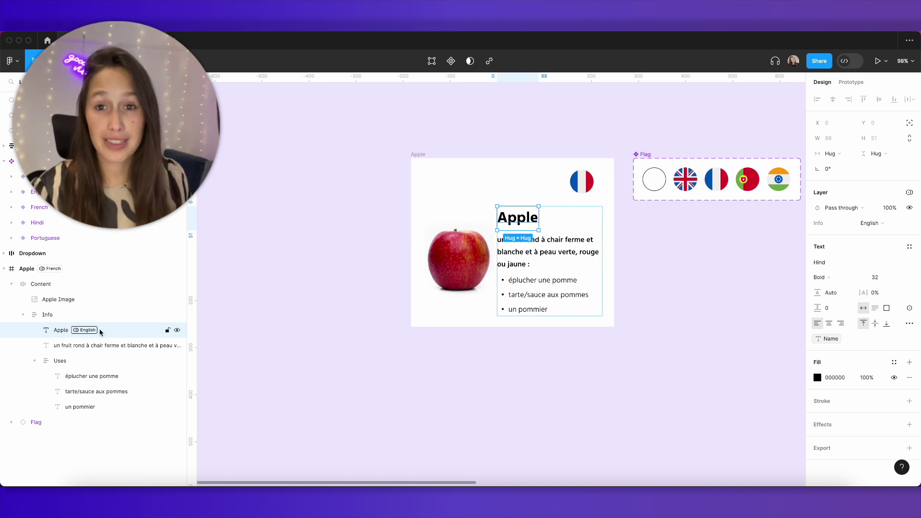
Step: Set the whole Apple frame's Info variable mode to Hindi to test it against the heading's own mode
left_click(442, 162)
left_click(419, 155)
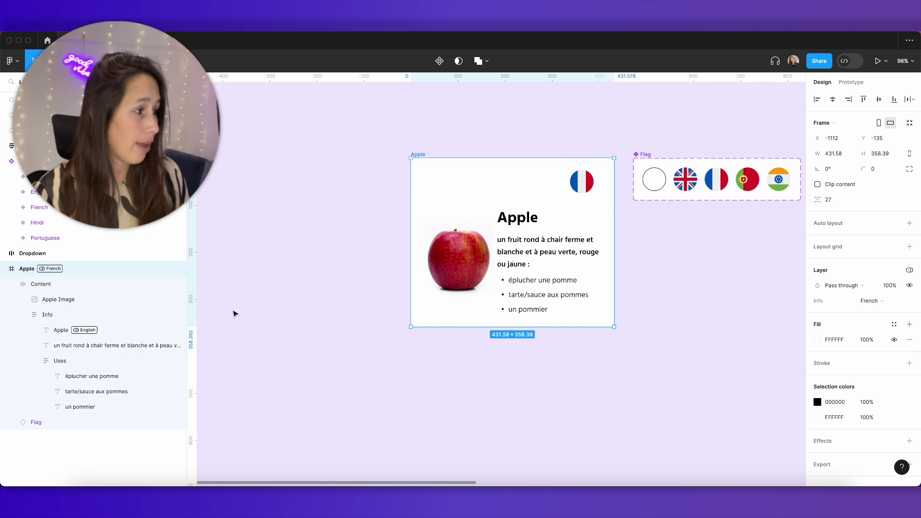
left_click(869, 301)
left_click(870, 327)
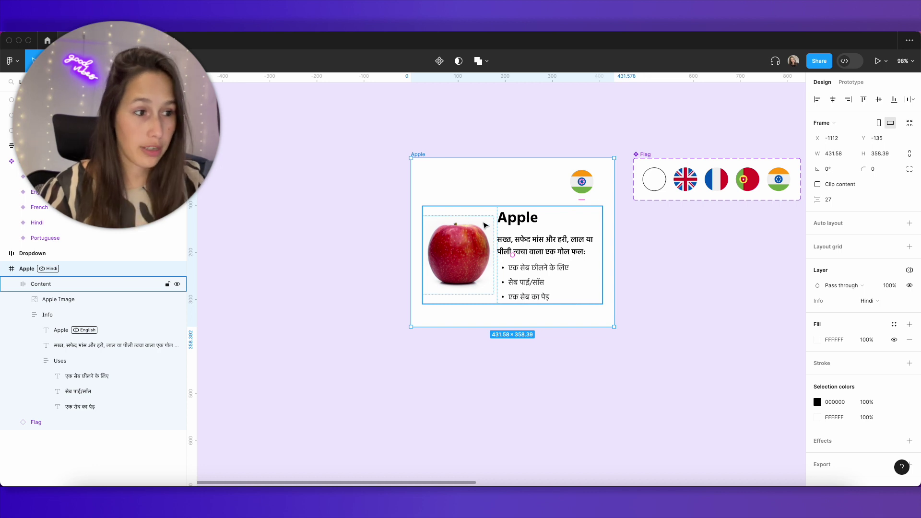
Step: Reset the card heading's Info variable mode to Auto so it inherits the Apple frame's language
double_click(506, 226)
left_click(536, 217)
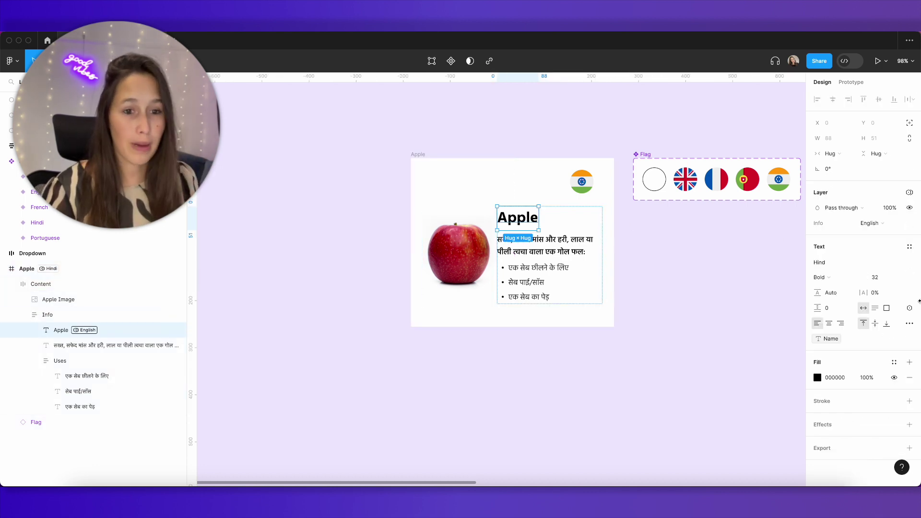
left_click(875, 223)
left_click(894, 210)
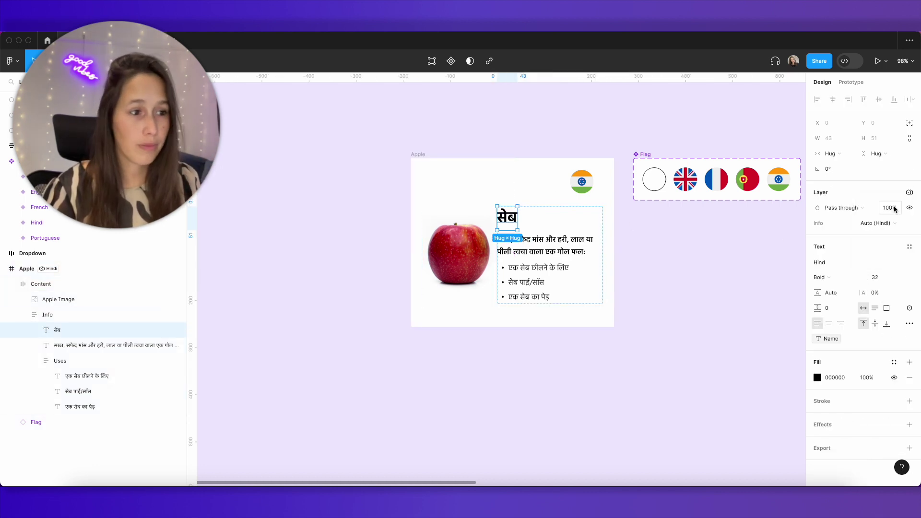
left_click(725, 294)
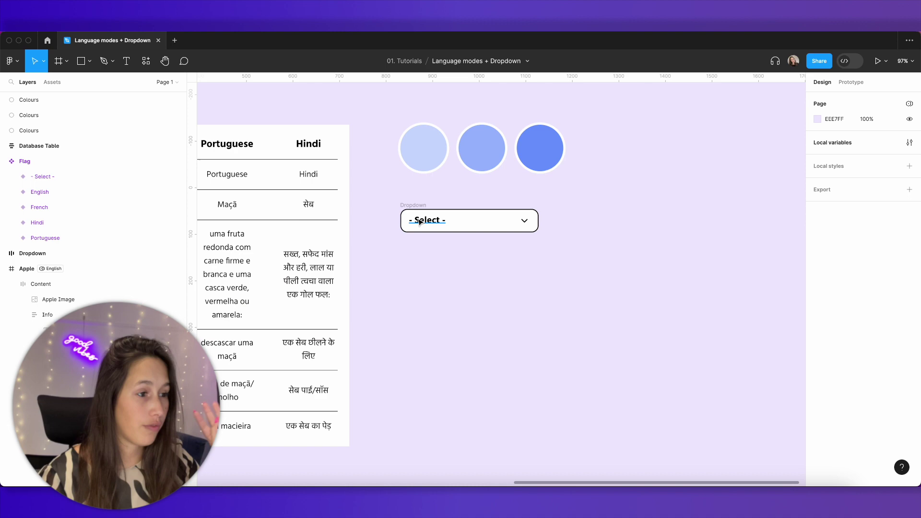
Step: Move the Dropdown frame into the Apple card, above the content and beside the flag
left_click(417, 206)
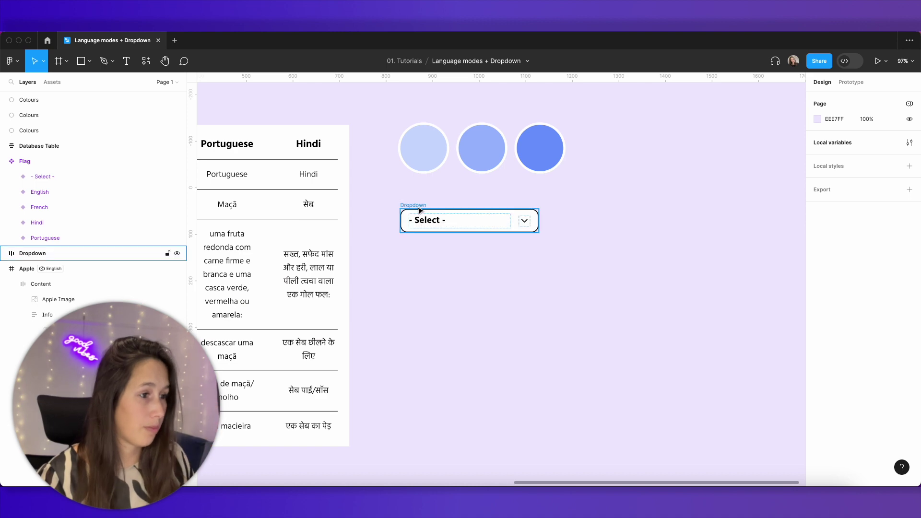
scroll(417, 205, "left", 5)
scroll(650, 221, "down", 6)
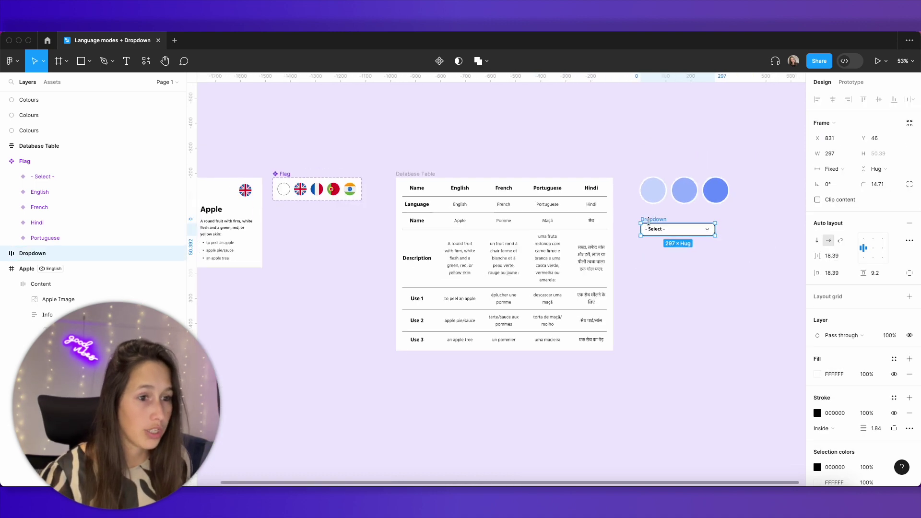
left_click_drag(691, 231, 354, 205)
scroll(355, 205, "up", 5)
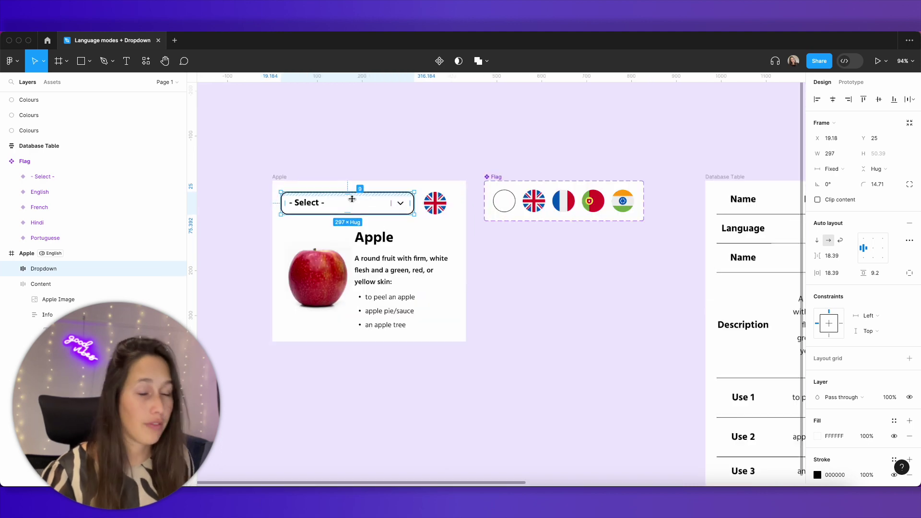
Step: Add a text layer reading "label" on the empty canvas below the three blue colour circles
scroll(354, 216, "right", 12)
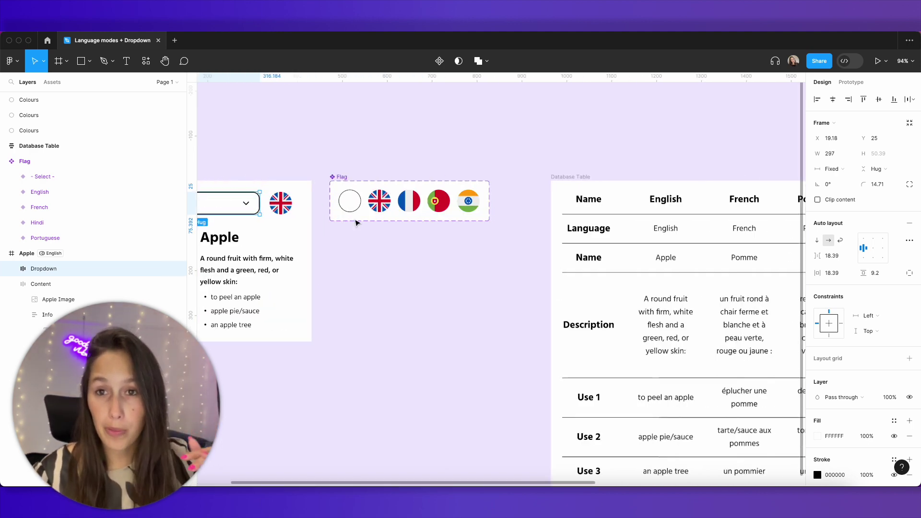
scroll(371, 247, "right", 5)
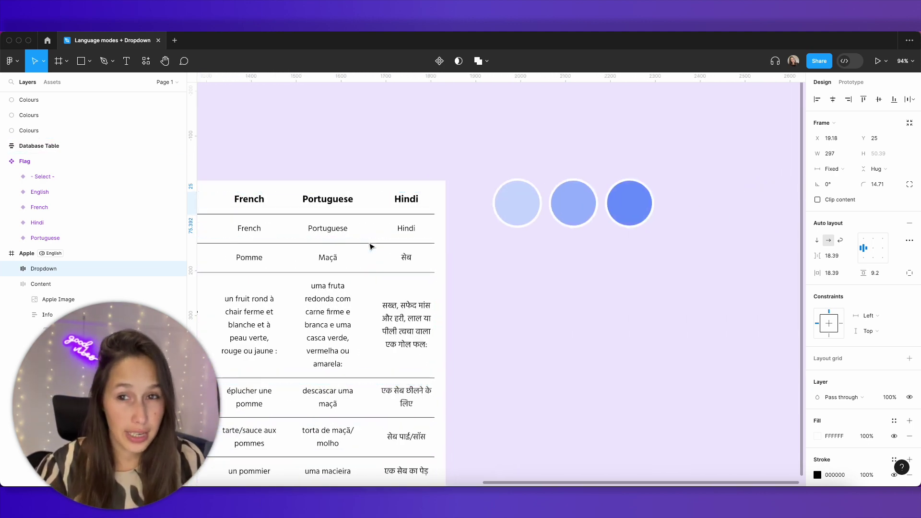
scroll(377, 245, "down", 3)
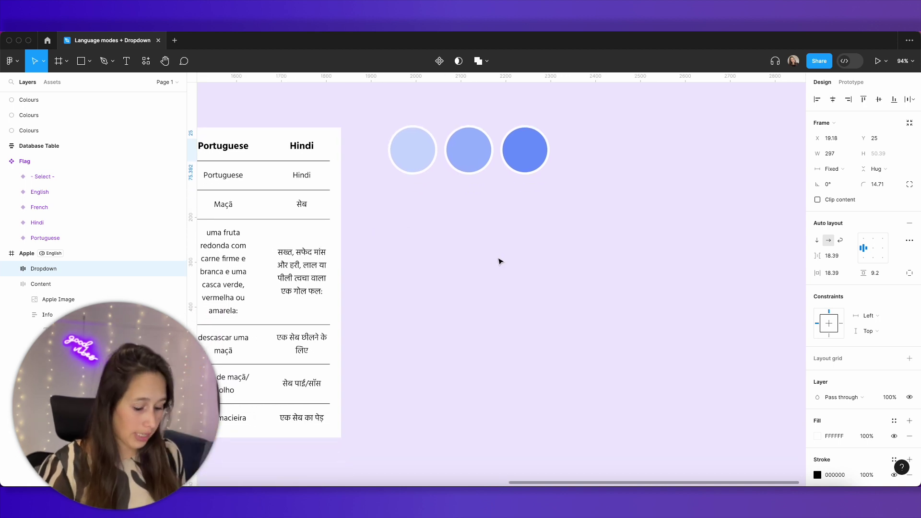
key("t")
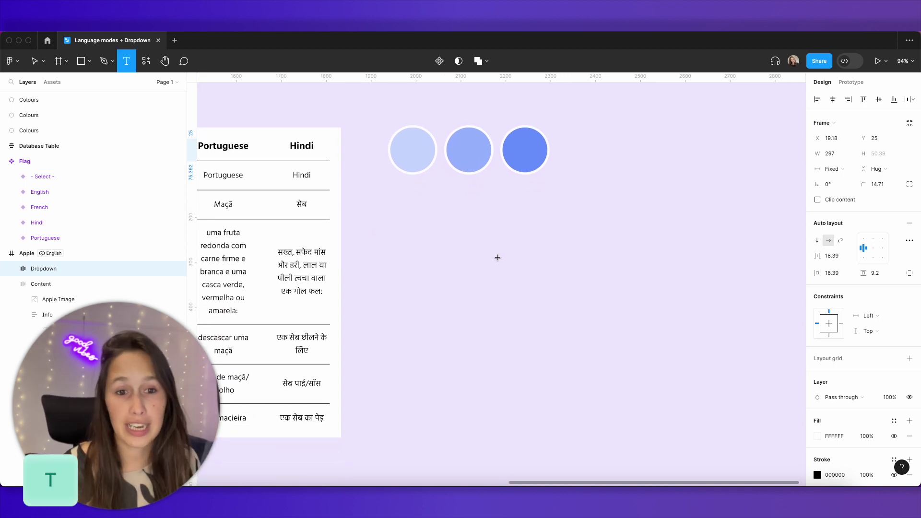
left_click(498, 258)
type("label")
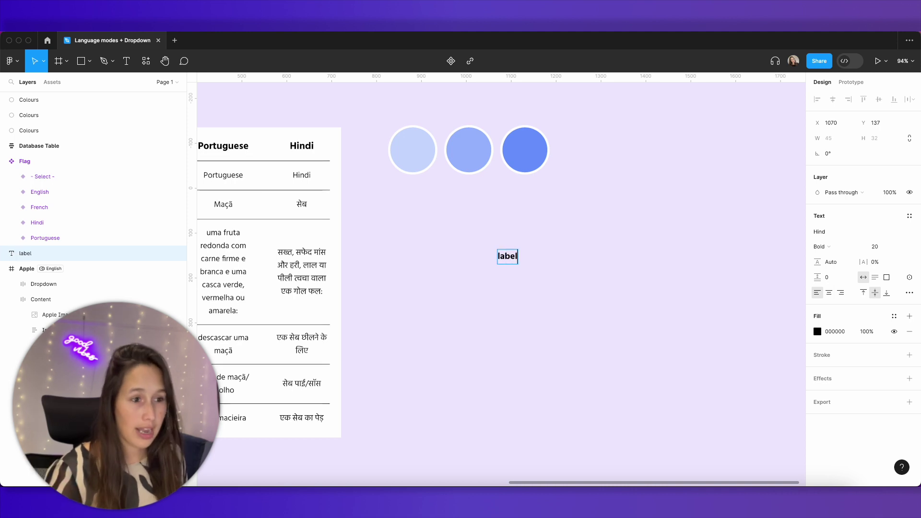
key("Escape")
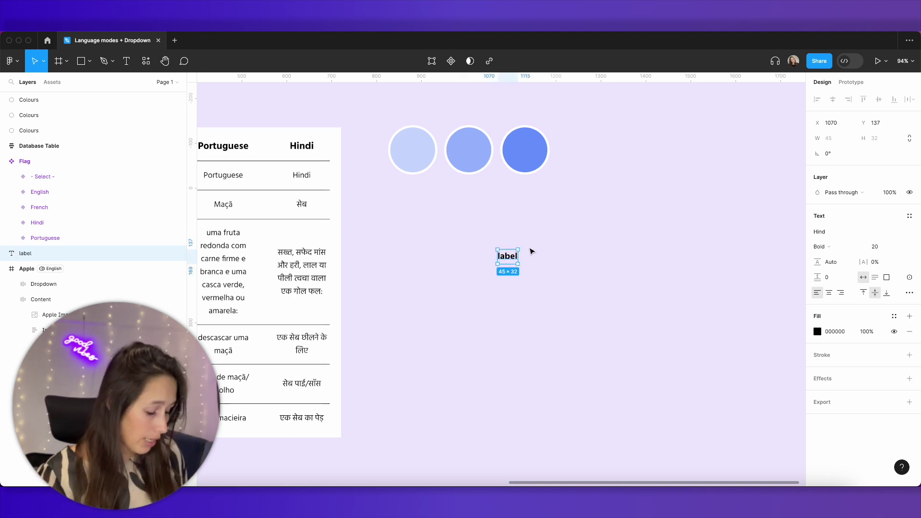
Step: Wrap the label text in an auto layout frame and fill it with the lightest circle's colour, C5D5FF
key("shift+a")
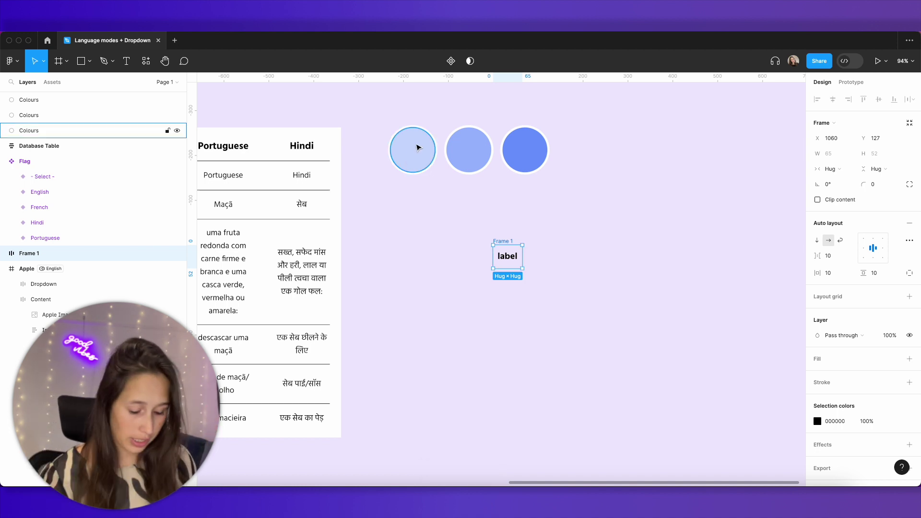
key("i")
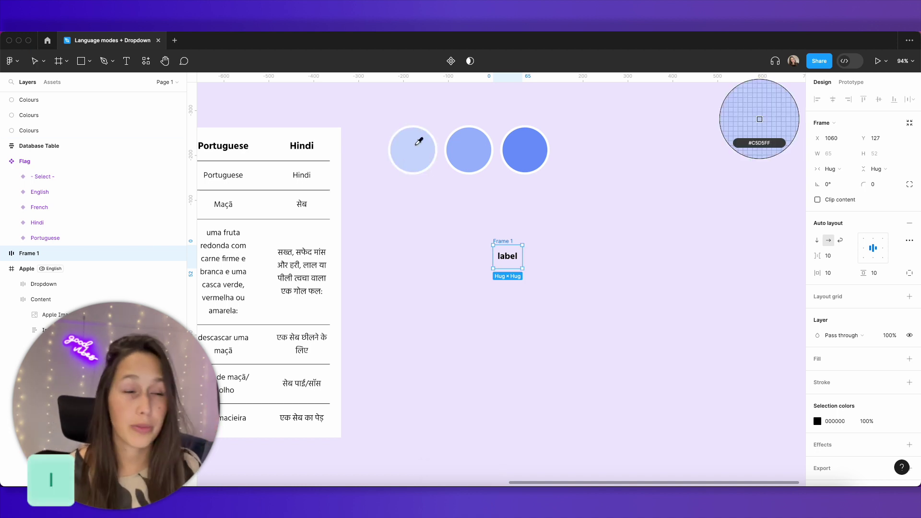
left_click(418, 143)
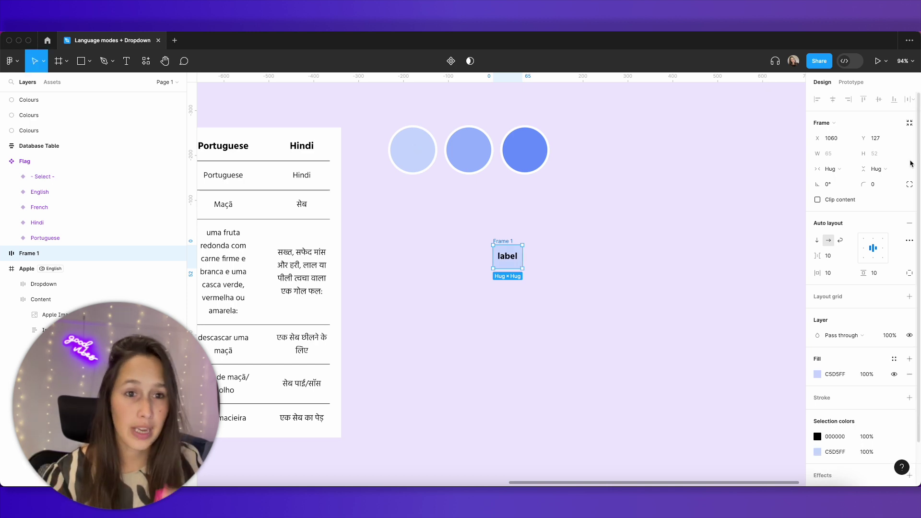
Step: Widen the label frame to 285 and align its text to the left, vertically centred
left_click_drag(525, 254, 621, 255)
left_click(848, 154)
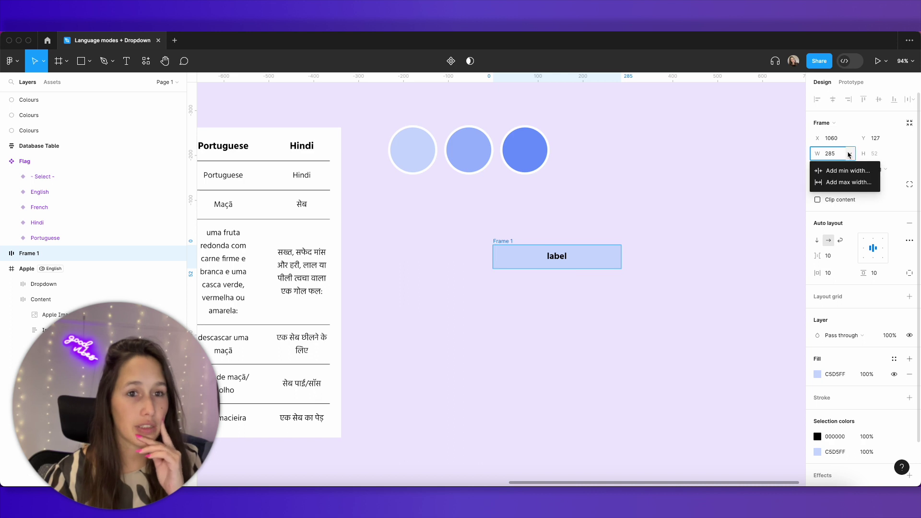
key("Escape")
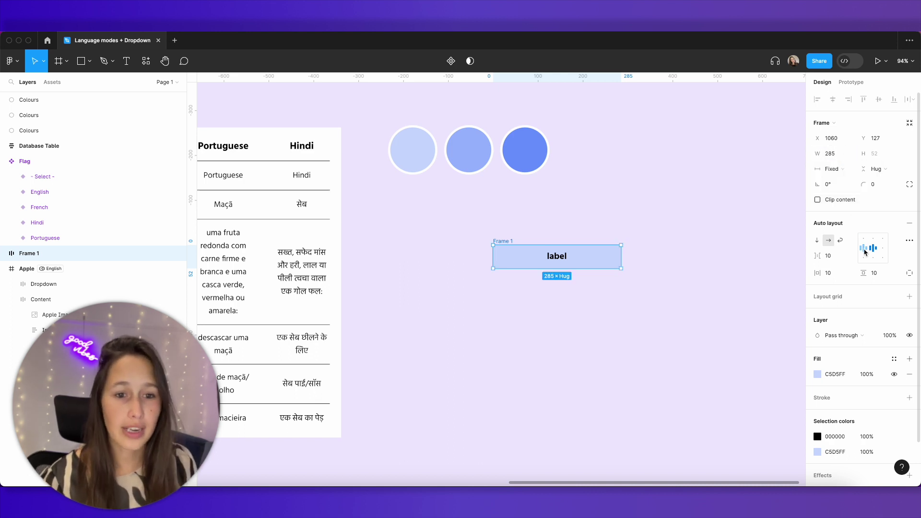
left_click(864, 248)
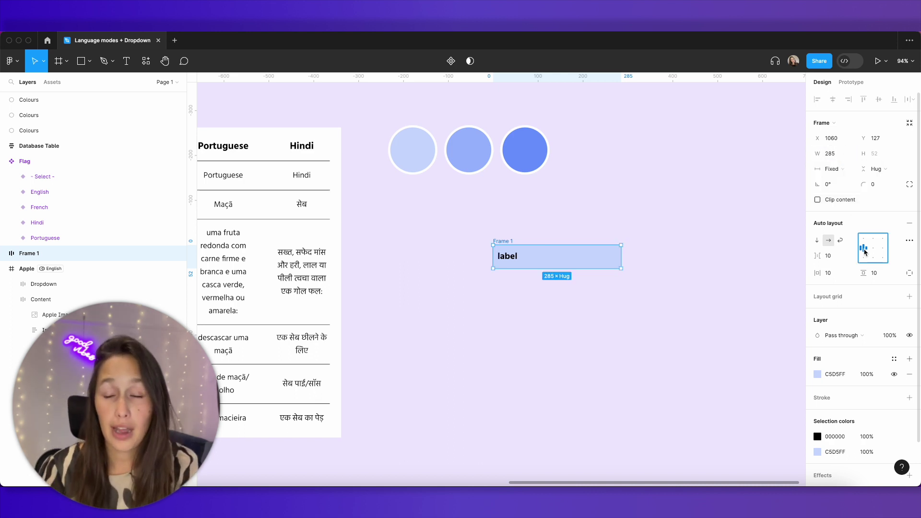
Step: Change the label text from bold to a lighter weight and place two copies of its frame directly below
left_click(516, 261)
left_click(534, 258)
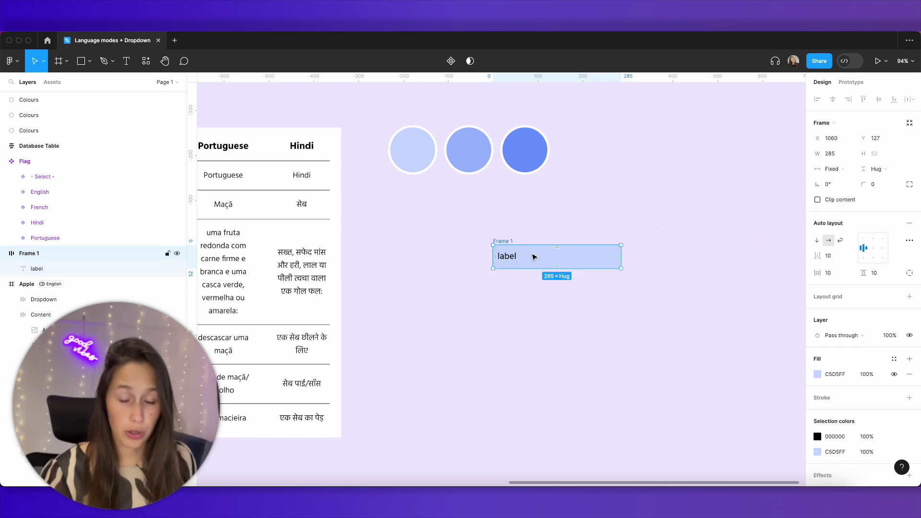
left_click_drag(506, 244, 508, 313)
Step: Fill the second label frame with the middle circle's blue and the third with the darkest circle's blue
left_click(507, 277)
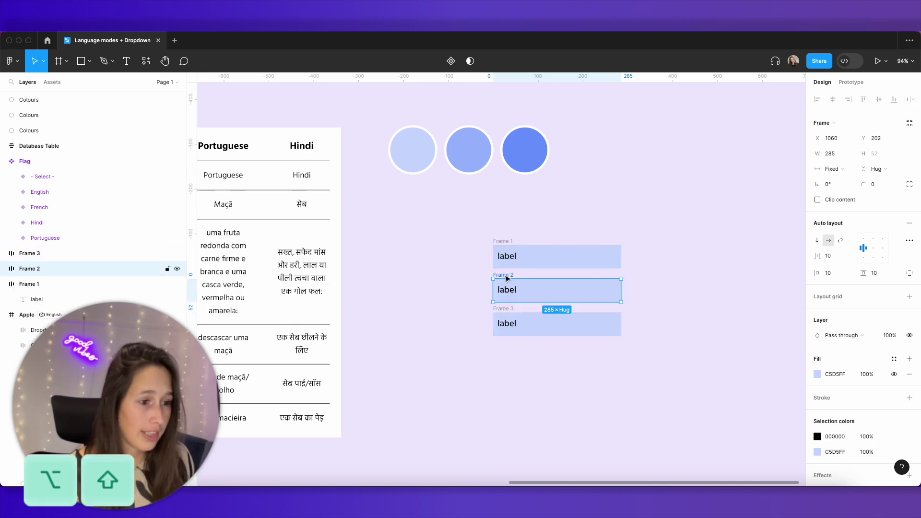
key("i")
left_click(476, 145)
left_click(505, 317)
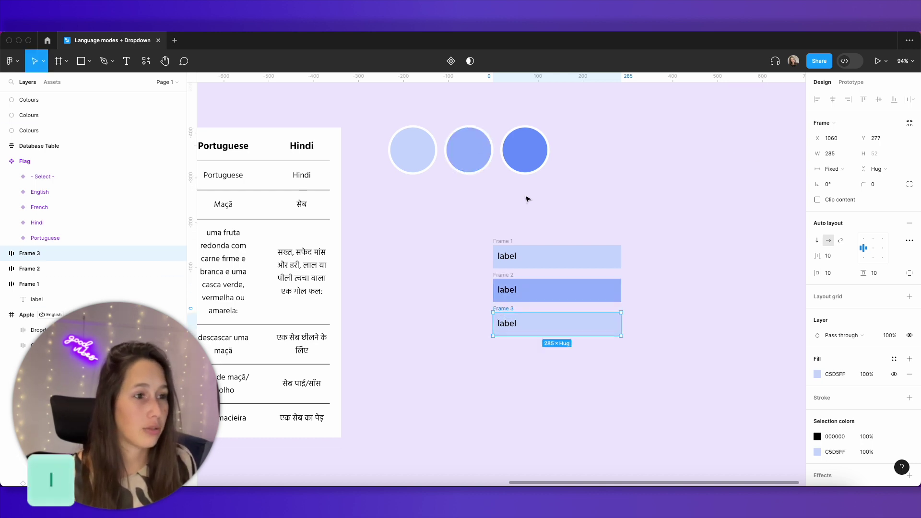
key("i")
left_click(527, 157)
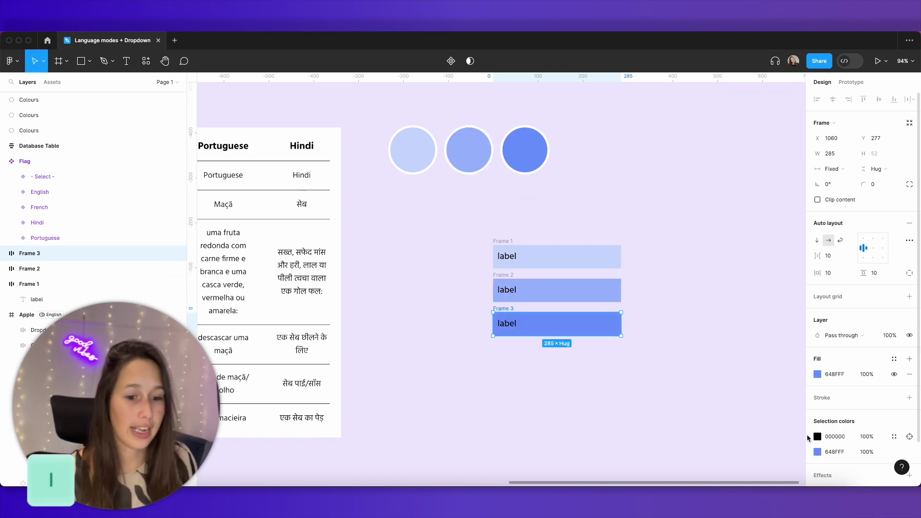
Step: Set the text colour in the third, darkest label frame to FFFFFF
left_click(832, 437)
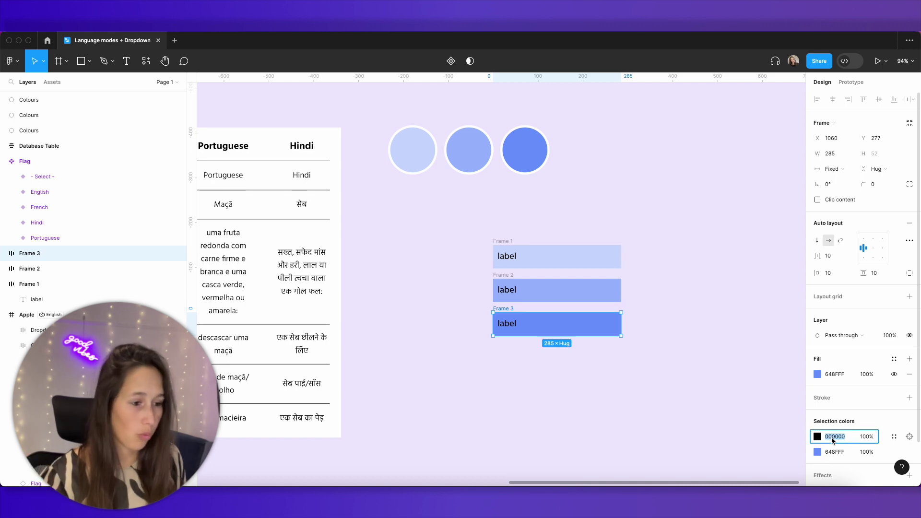
type("FFFFFF")
key("Return")
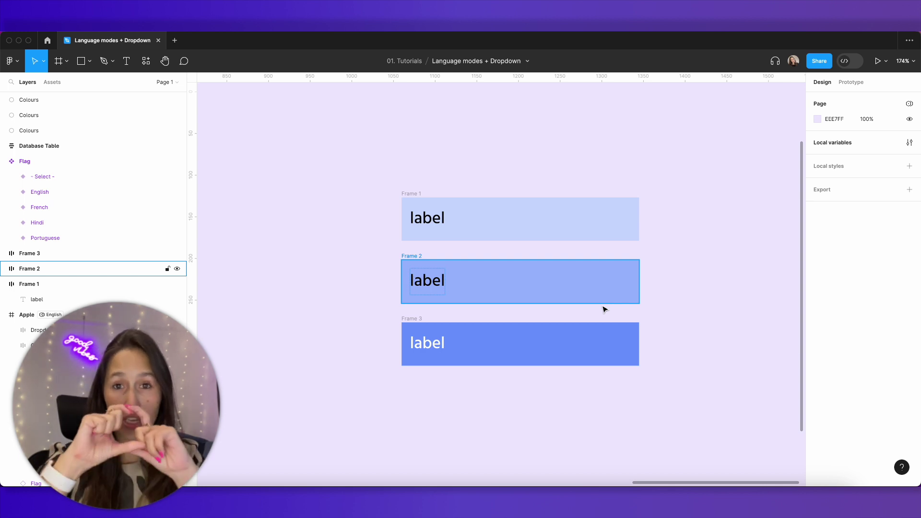
left_click(604, 309)
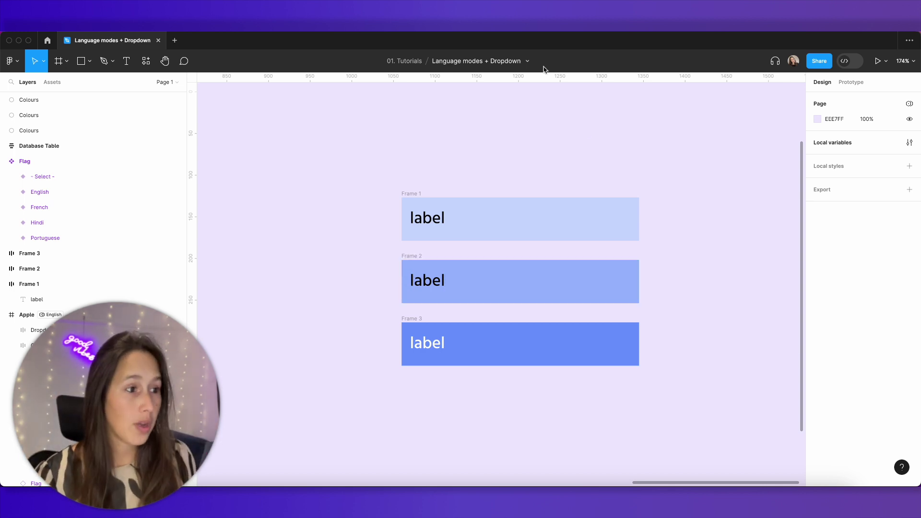
left_click(556, 214)
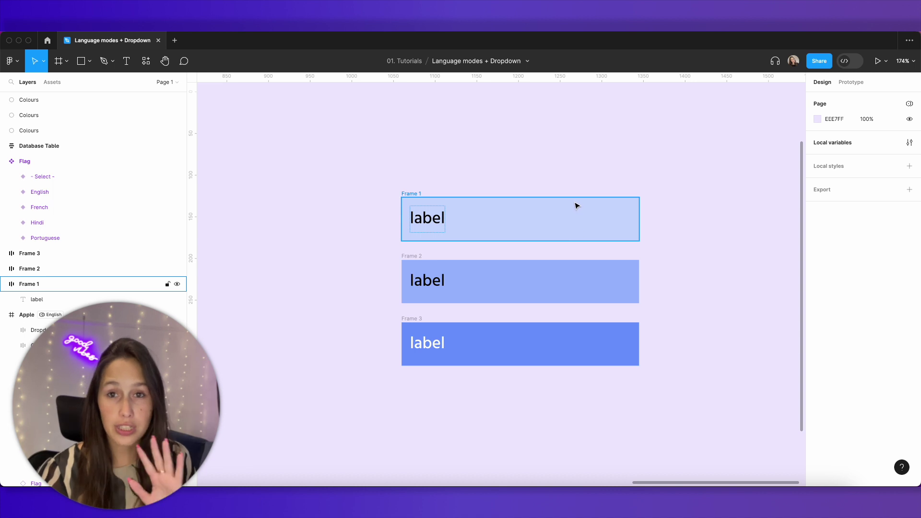
left_click(603, 258)
left_click(580, 214)
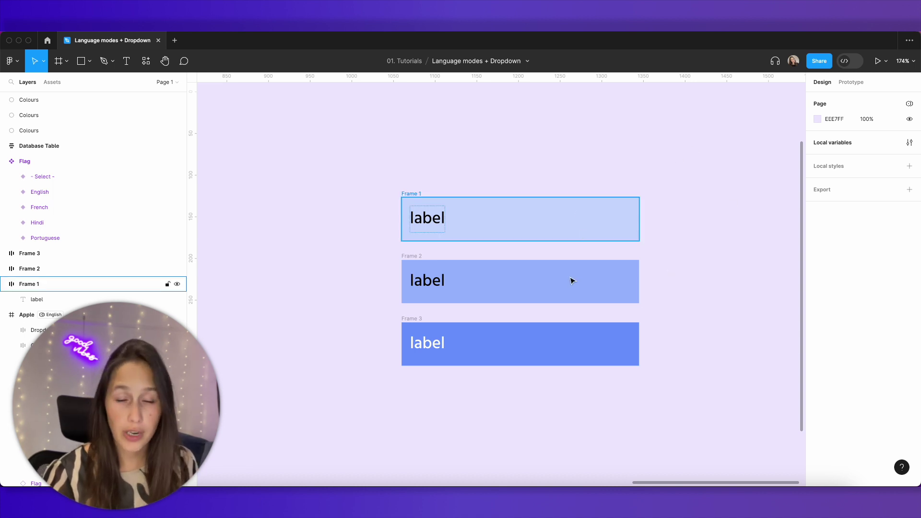
left_click(533, 282)
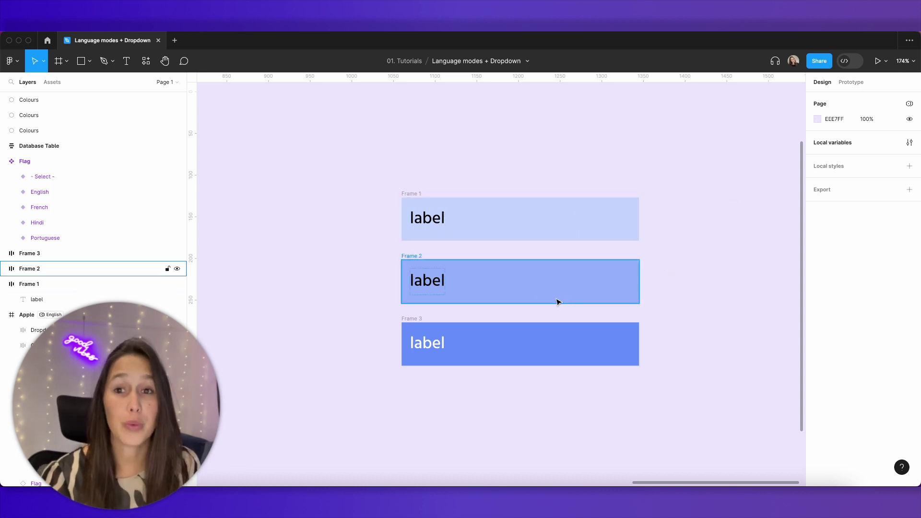
Step: Combine the three label frames into one component set
left_click(500, 369)
left_click(517, 348)
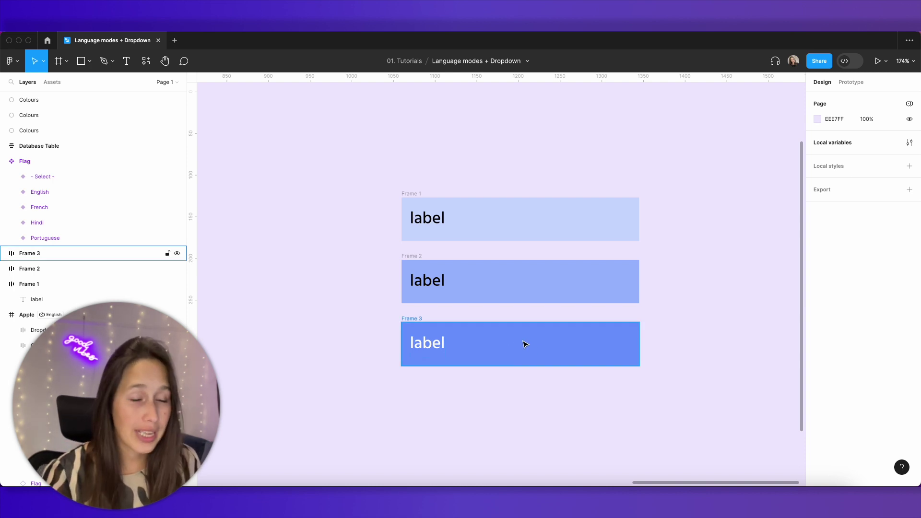
left_click_drag(373, 165, 709, 425)
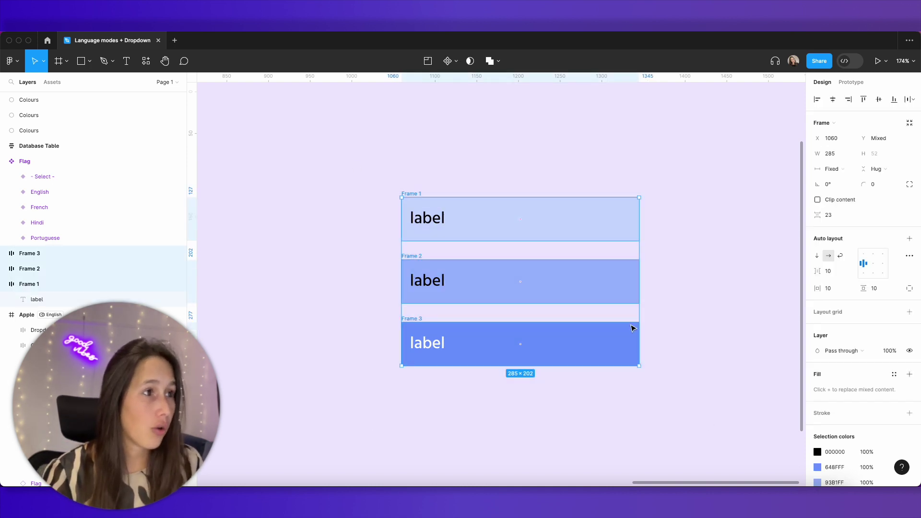
left_click(455, 61)
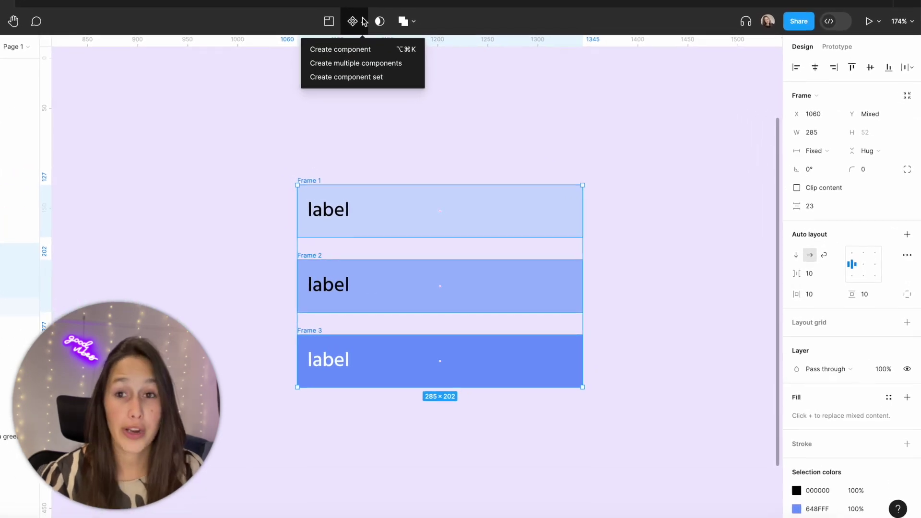
left_click(377, 77)
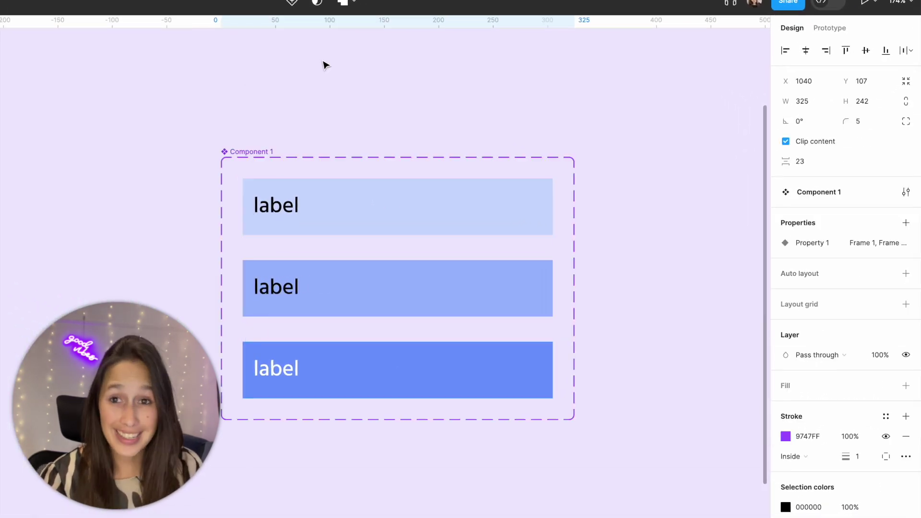
Step: Name the lightest label variant Default
left_click(302, 214)
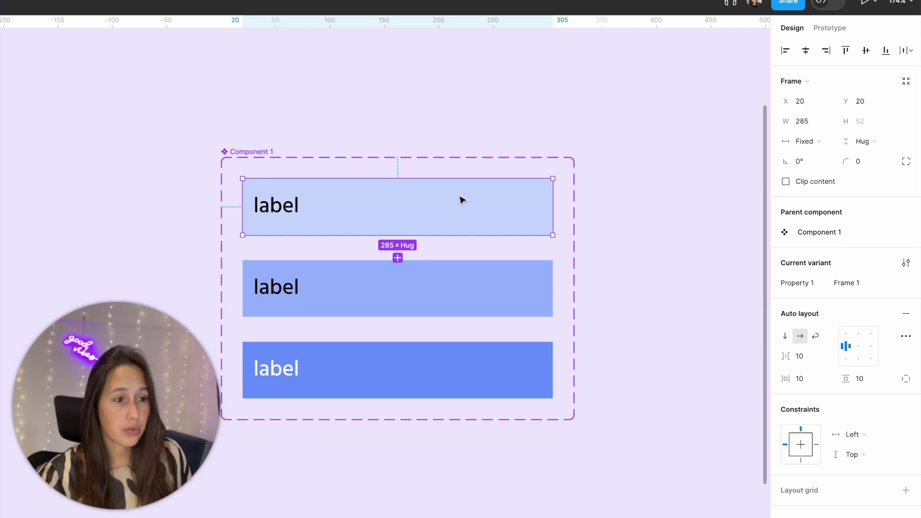
left_click(869, 284)
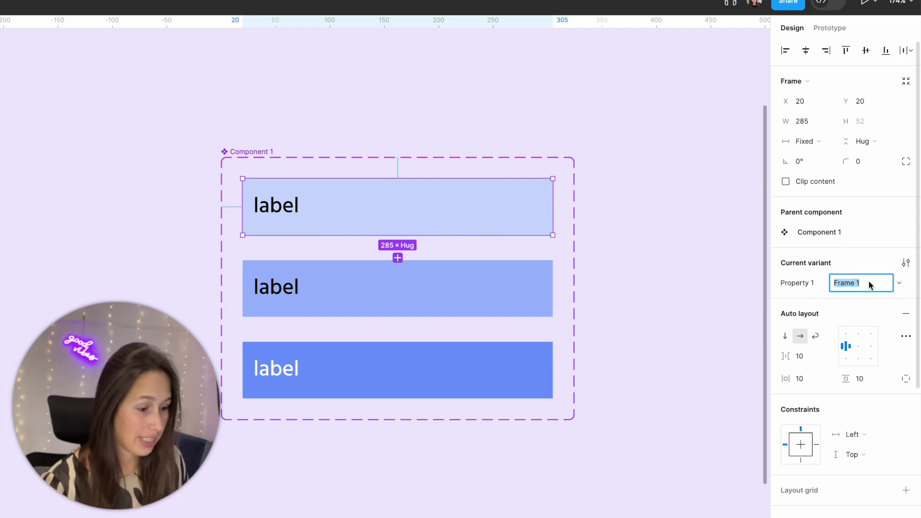
type("Default")
key("Return")
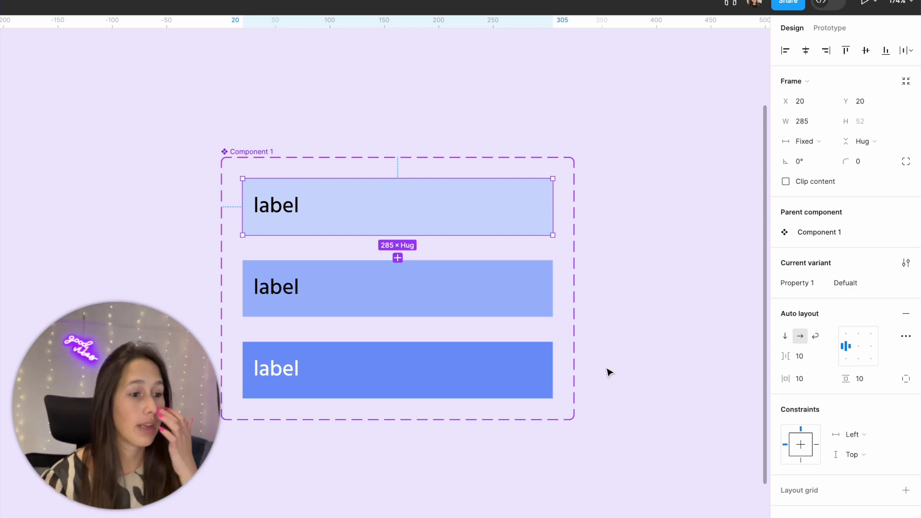
Step: Name the middle label variant Hover
key("Tab")
left_click(859, 283)
left_click(870, 287)
double_click(870, 287)
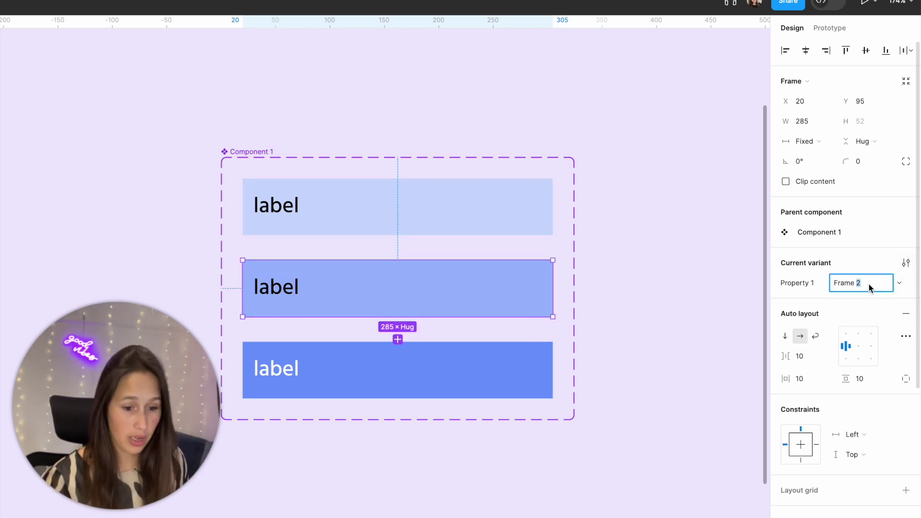
triple_click(869, 287)
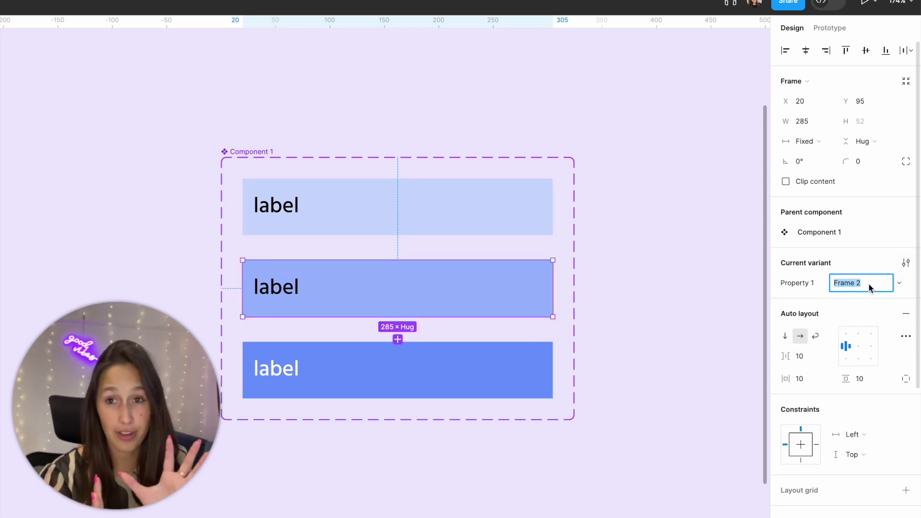
type("Hover")
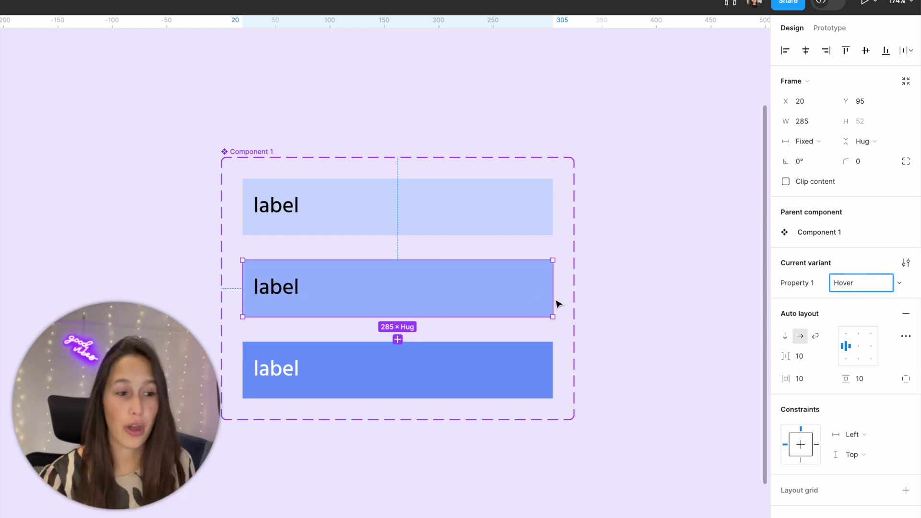
Step: Name the darkest label variant Clicked
left_click(472, 357)
left_click(843, 287)
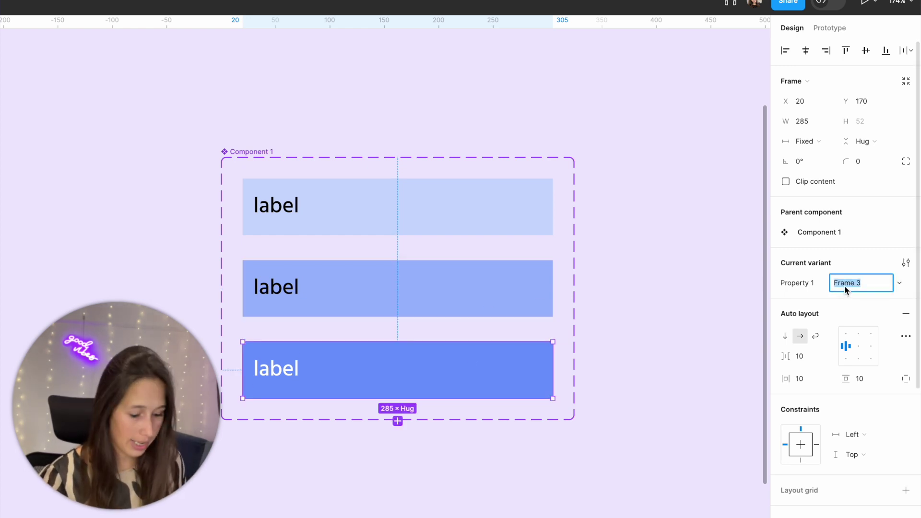
type("Click")
key("Return")
key("Escape")
Step: Rename the component set's variant property to State and the set itself to Dropdown option
left_click(268, 149)
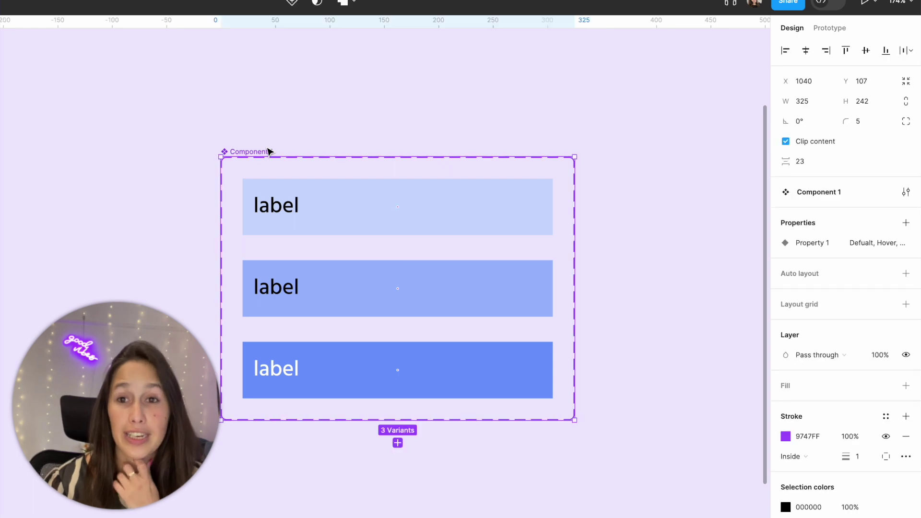
double_click(821, 245)
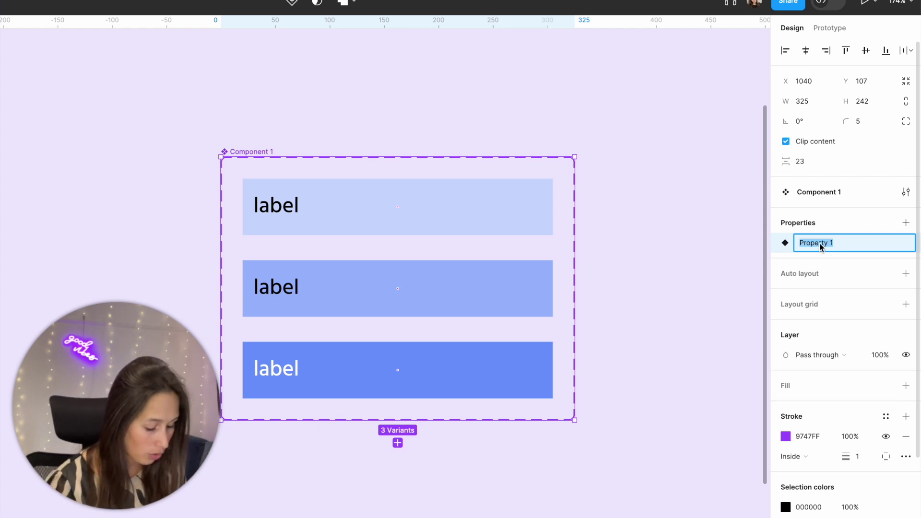
type("State")
key("Return")
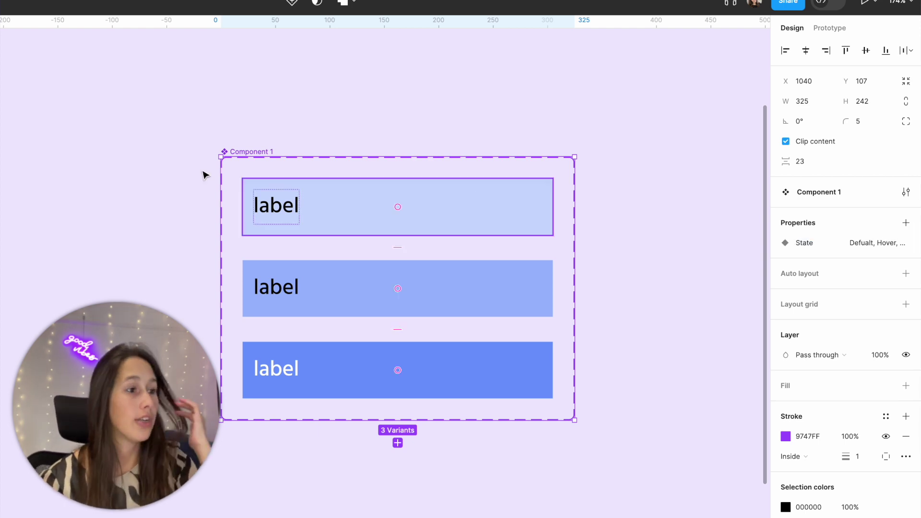
left_click(884, 243)
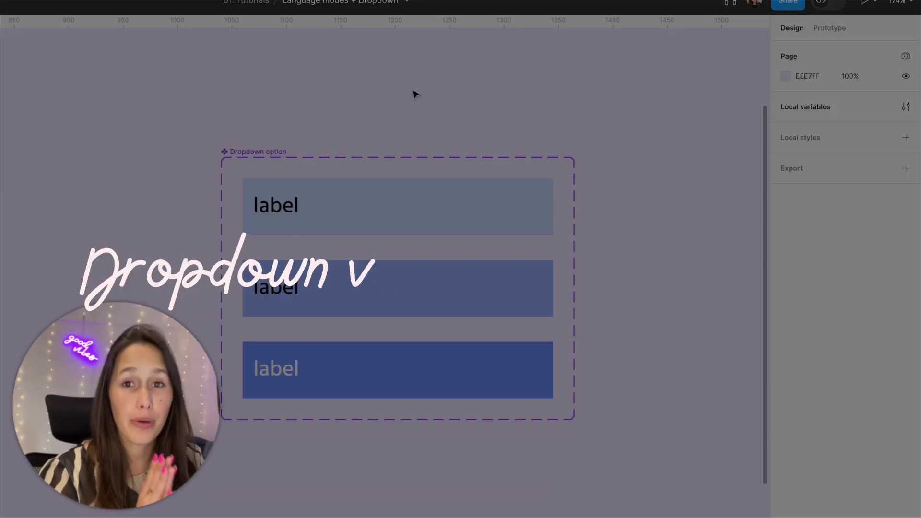
Step: Add a prototype interaction that changes the Default variant to Hover while hovering, with an instant transition
left_click(450, 189)
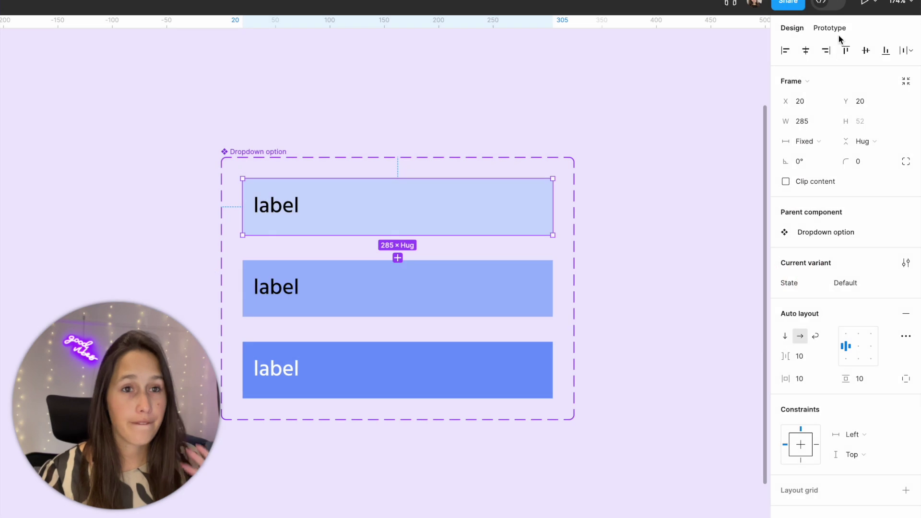
left_click(839, 35)
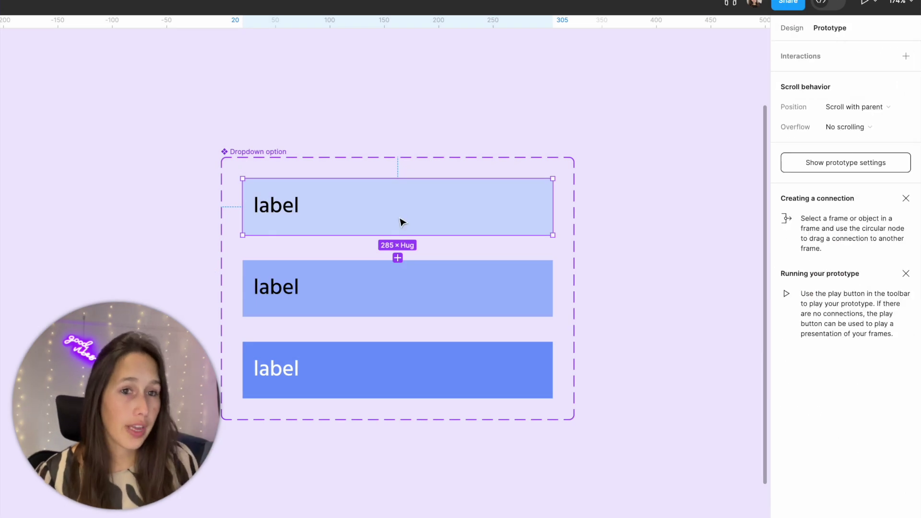
left_click_drag(397, 236, 407, 267)
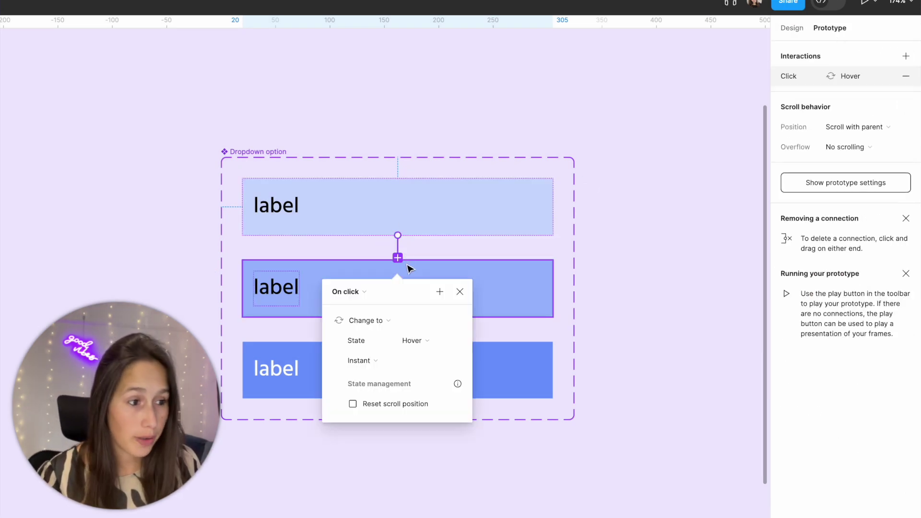
left_click(349, 292)
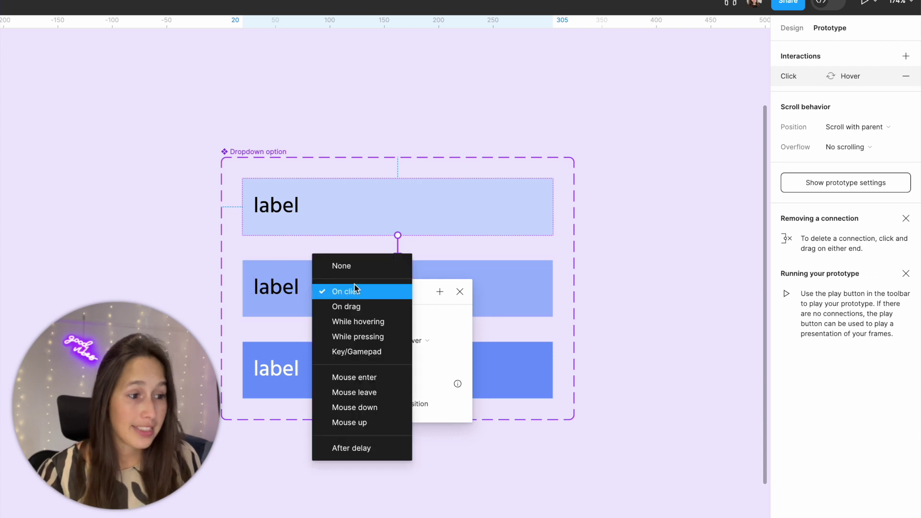
left_click(380, 326)
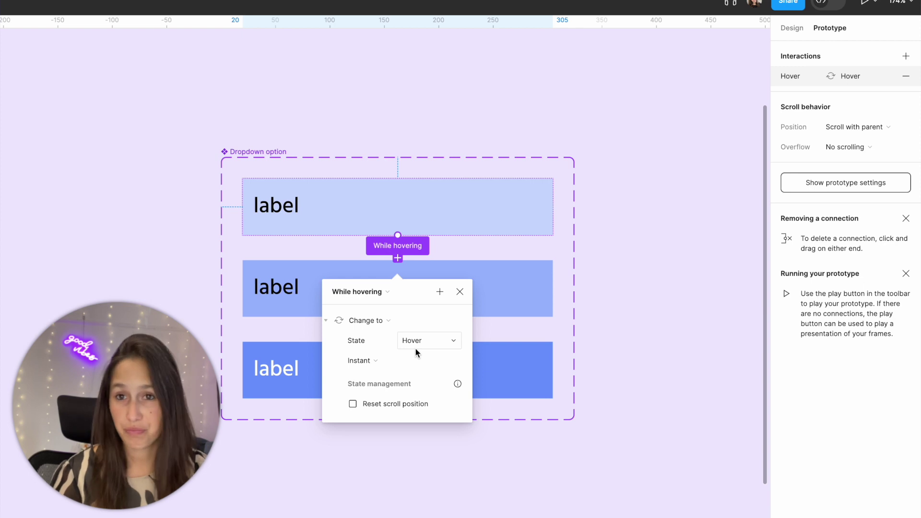
left_click(459, 292)
Step: Add a prototype interaction that changes the Hover variant to Clicked while pressing, with an instant transition
left_click(484, 286)
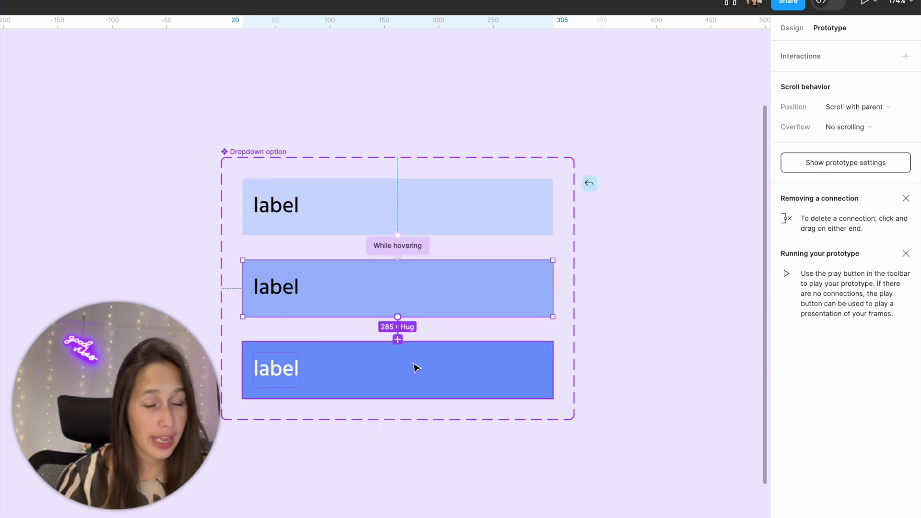
left_click_drag(398, 317, 413, 366)
scroll(413, 366, "up", 3)
left_click(411, 325)
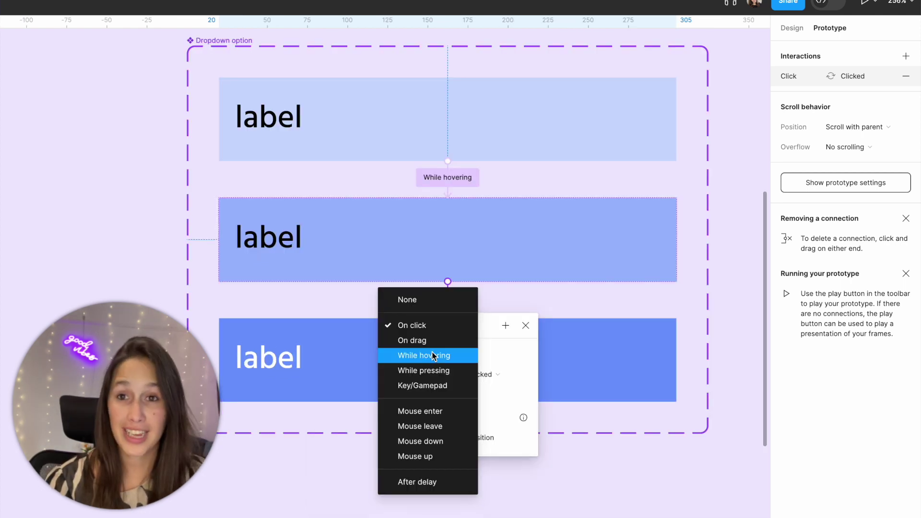
left_click(435, 374)
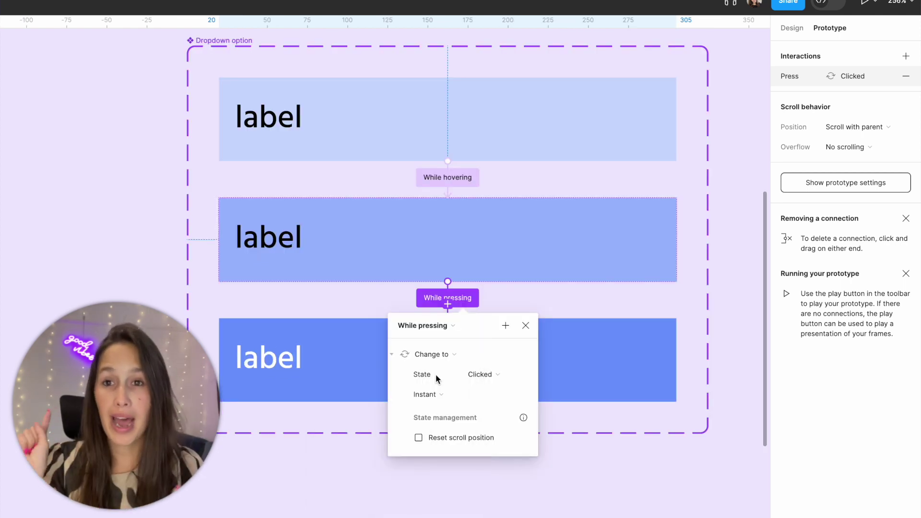
key("Escape")
Step: Place an instance of the Default dropdown option on the empty canvas to the right of the component set
key("shift+1")
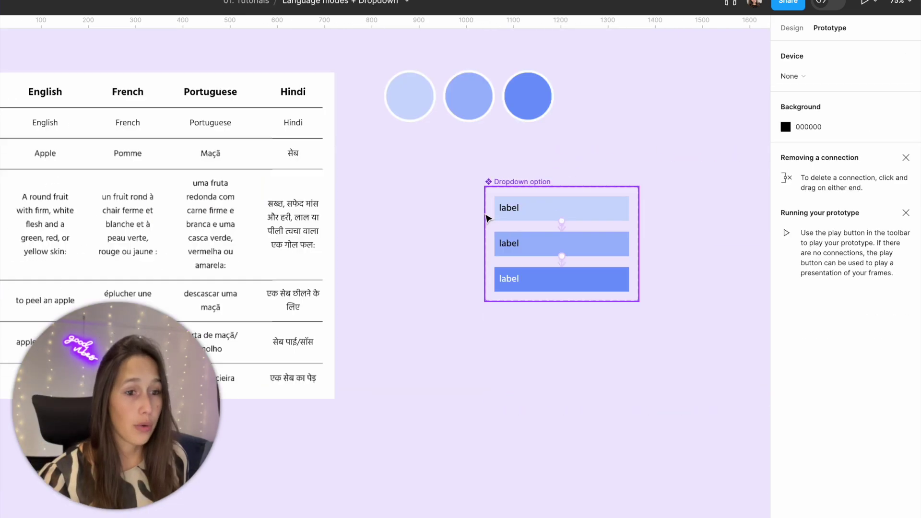
left_click(792, 28)
scroll(559, 117, "right", 5)
scroll(559, 117, "up", 2)
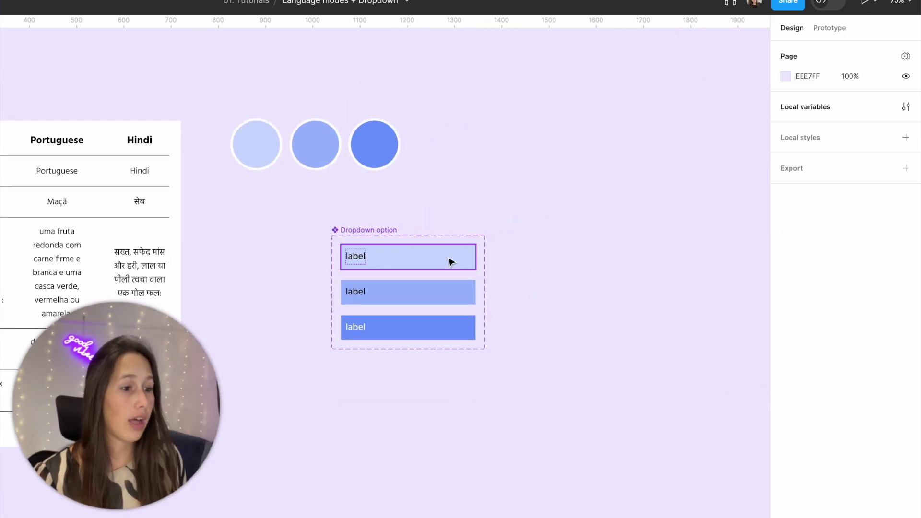
left_click(475, 259)
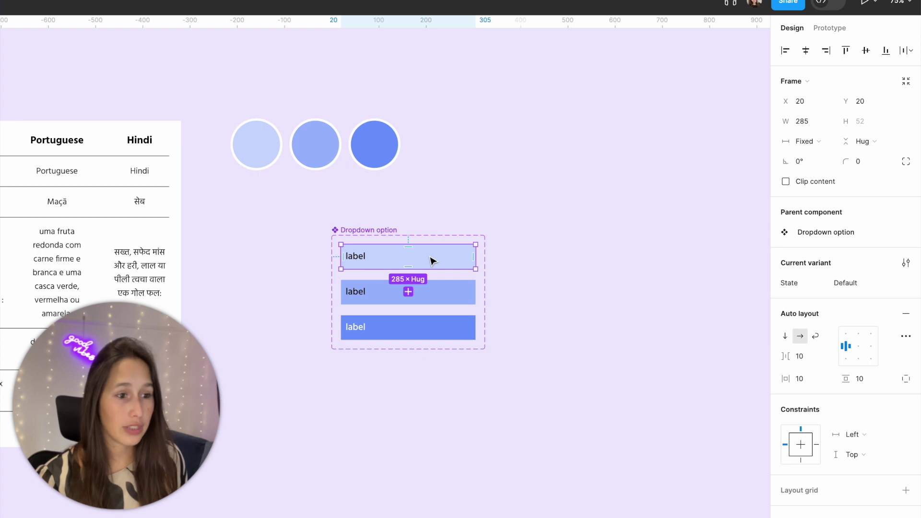
right_click(697, 250)
left_click(707, 260)
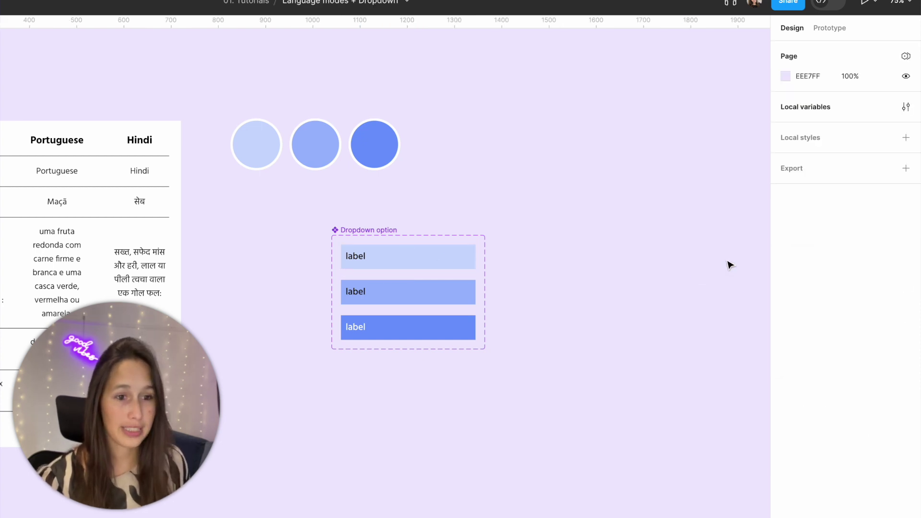
left_click_drag(708, 255, 602, 250)
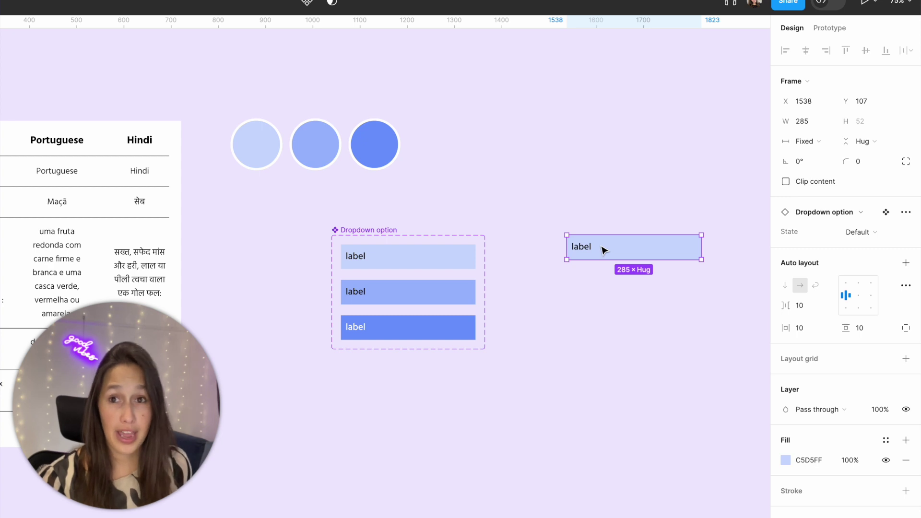
Step: Wrap the option instance in a vertical auto layout frame with horizontal padding, vertical padding and item spacing of 0
key("shift+a")
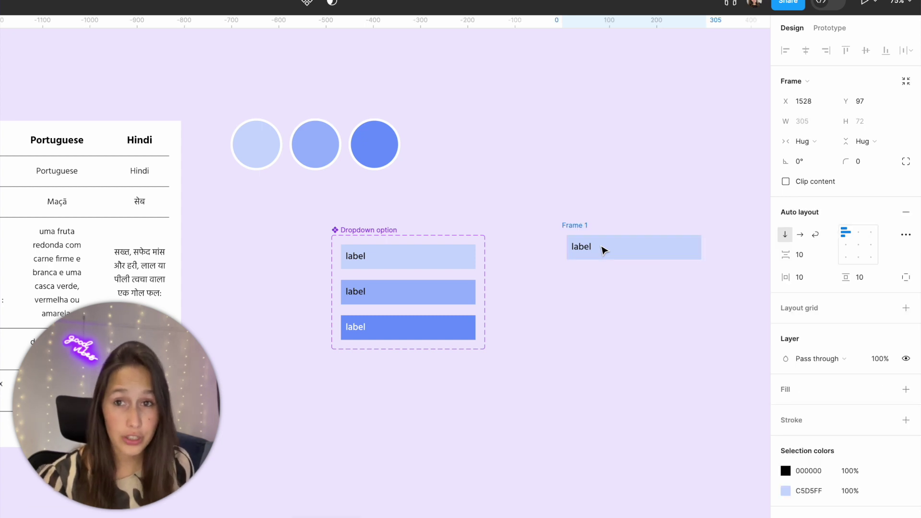
left_click(801, 279)
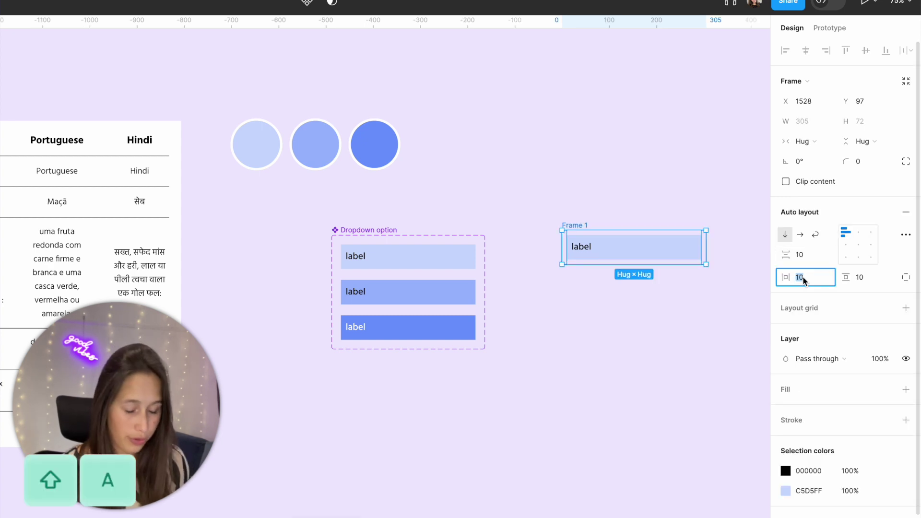
type("0")
left_click(873, 282)
type("0")
left_click(802, 254)
Step: Duplicate the option instance three times inside its auto layout frame to stack four options
left_click(662, 254)
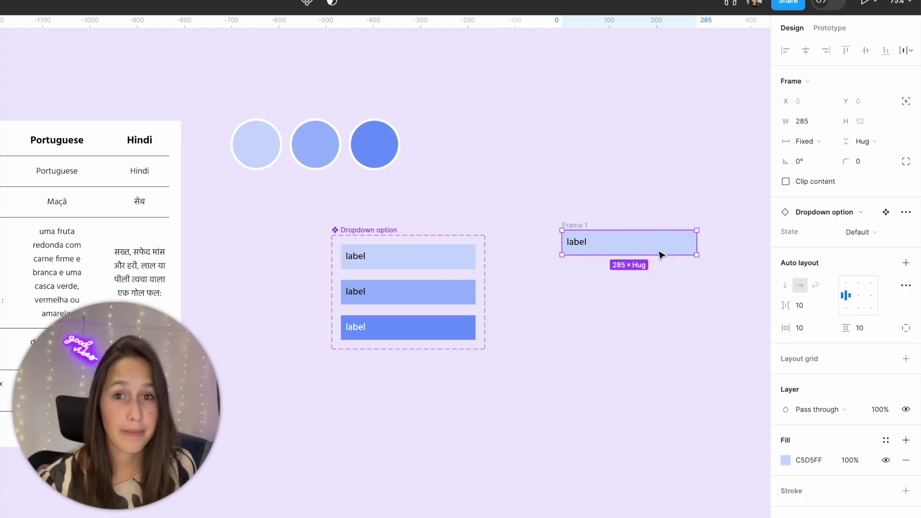
key("super+d")
key("super+d")
key("super+d")
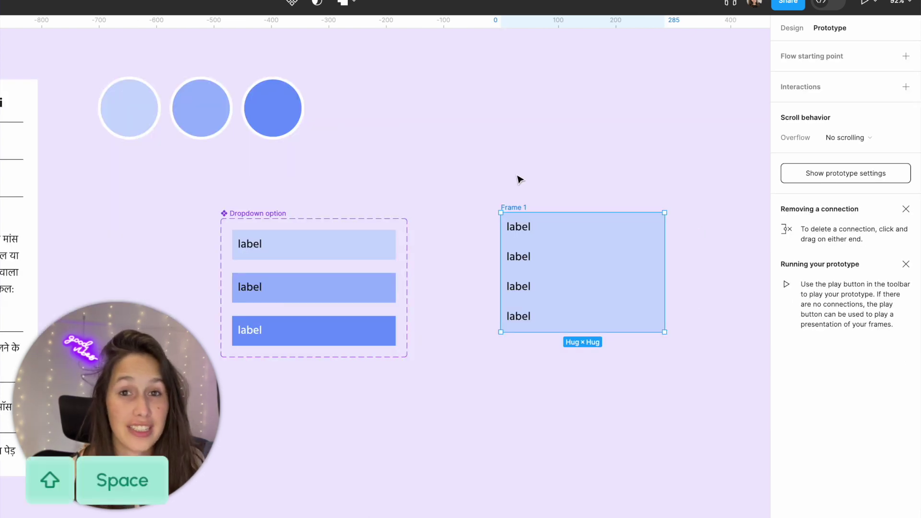
Step: Preview the frame of four options, test their hover and pressed states, and close the preview
key("shift+space")
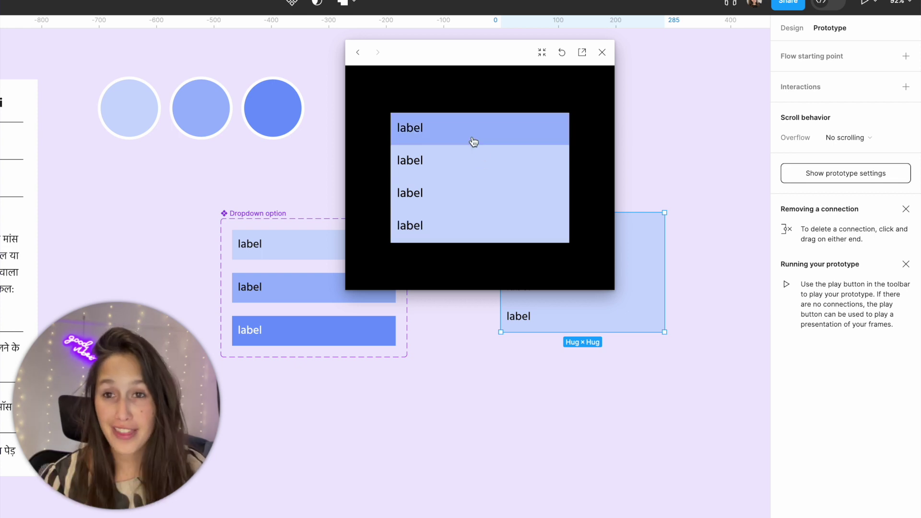
left_click(483, 165)
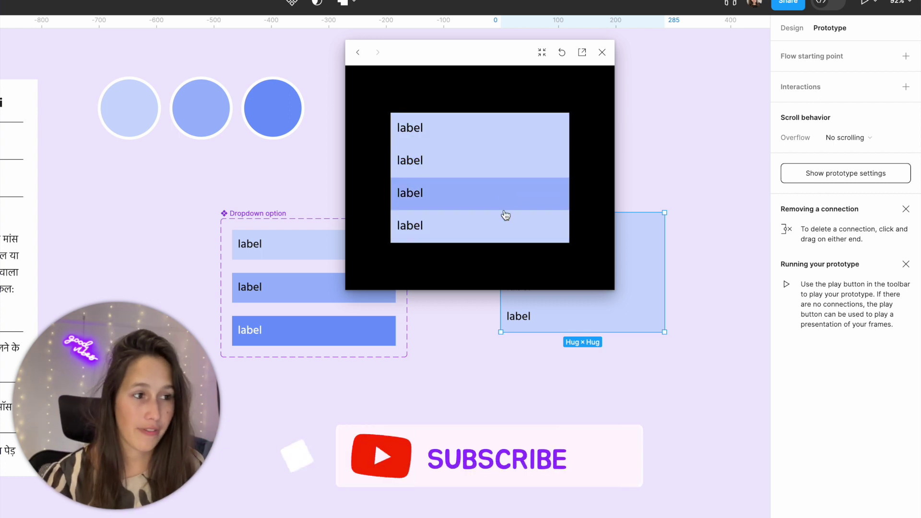
left_click(602, 52)
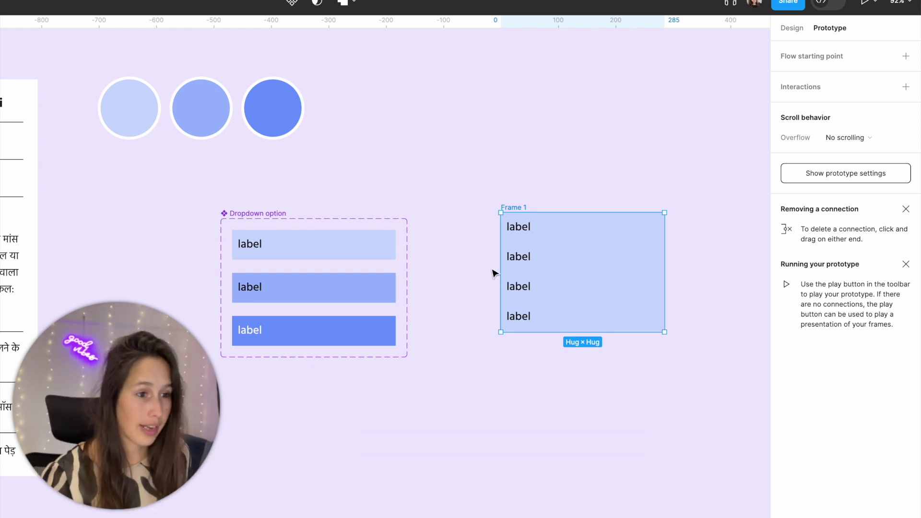
Step: Rename the four-option frame Dropdown and move it beside the Apple card, below the Flag component set
double_click(509, 207)
type("Dropdow")
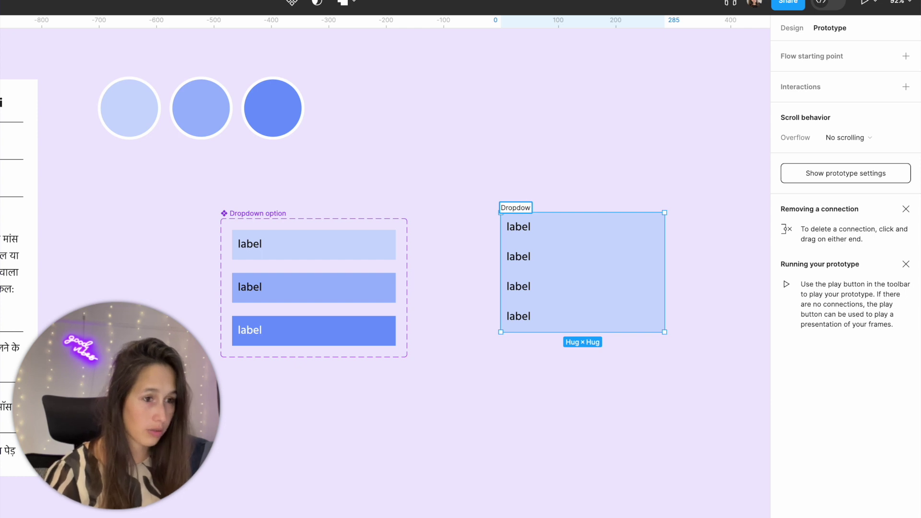
scroll(459, 151, "down", 5)
scroll(537, 206, "left", 3)
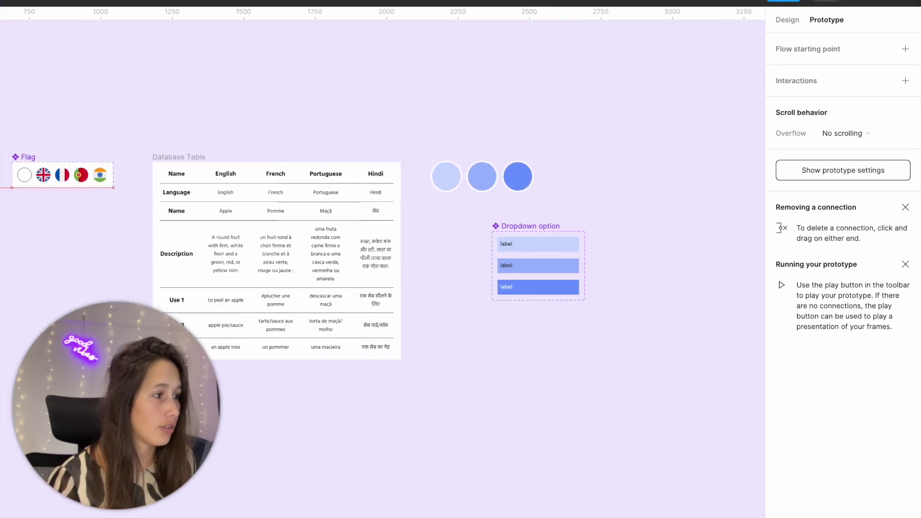
scroll(384, 260, "left", 5)
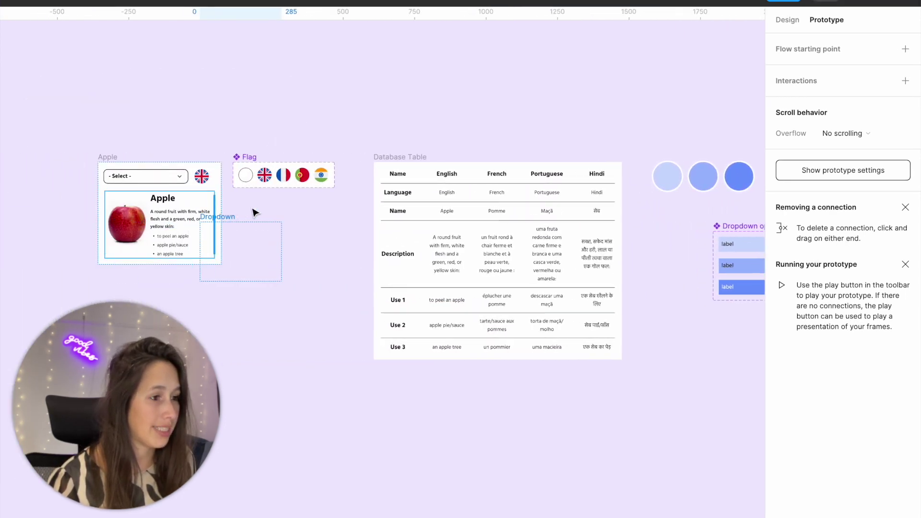
left_click_drag(256, 213, 249, 207)
scroll(249, 208, "up", 5)
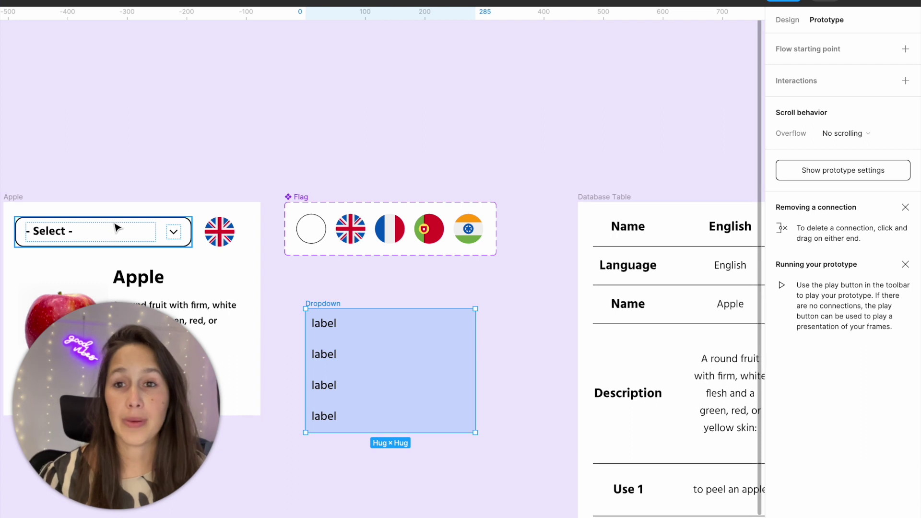
Step: Connect the Apple card's Select field to the Dropdown frame with an On click interaction that opens it as an overlay
left_click(117, 228)
scroll(192, 224, "left", 5)
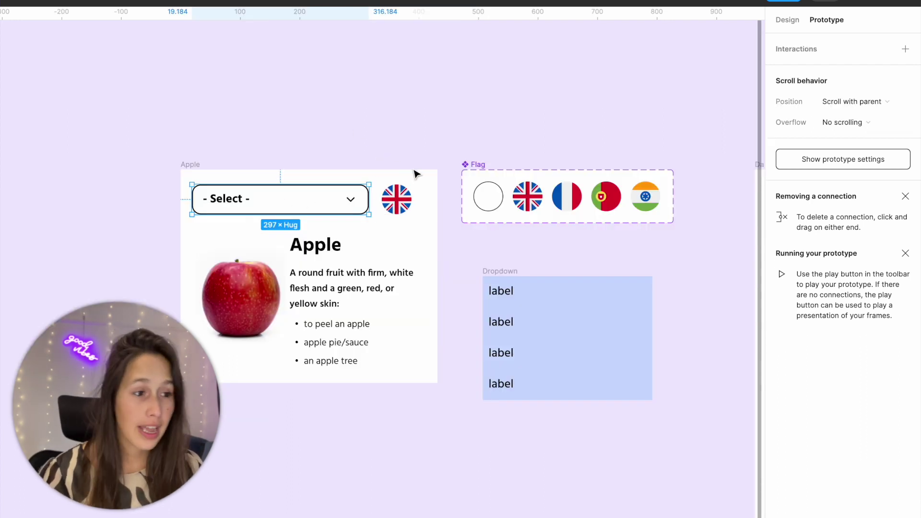
left_click_drag(369, 200, 547, 293)
left_click(525, 311)
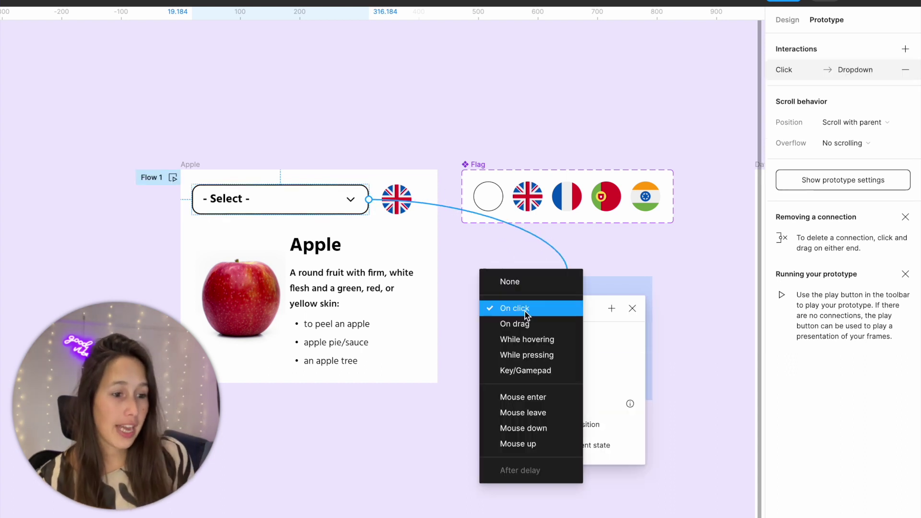
left_click(525, 312)
left_click(533, 340)
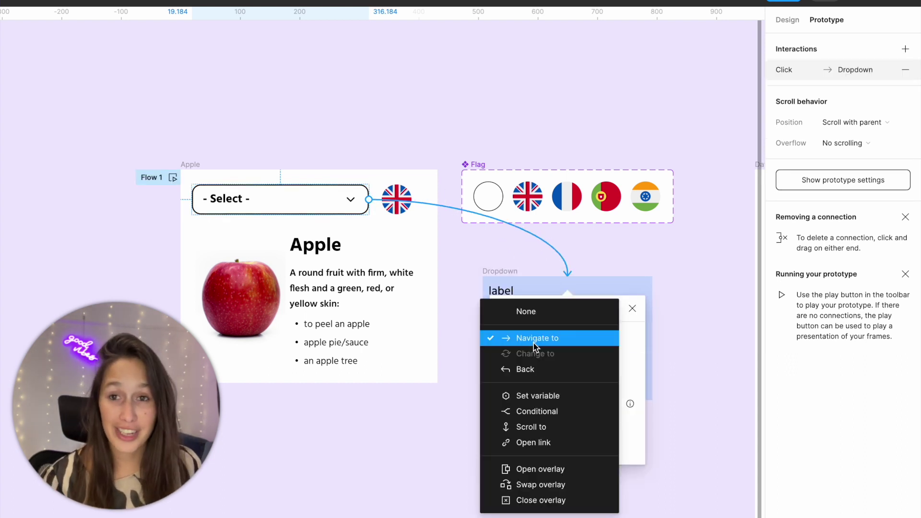
left_click(555, 471)
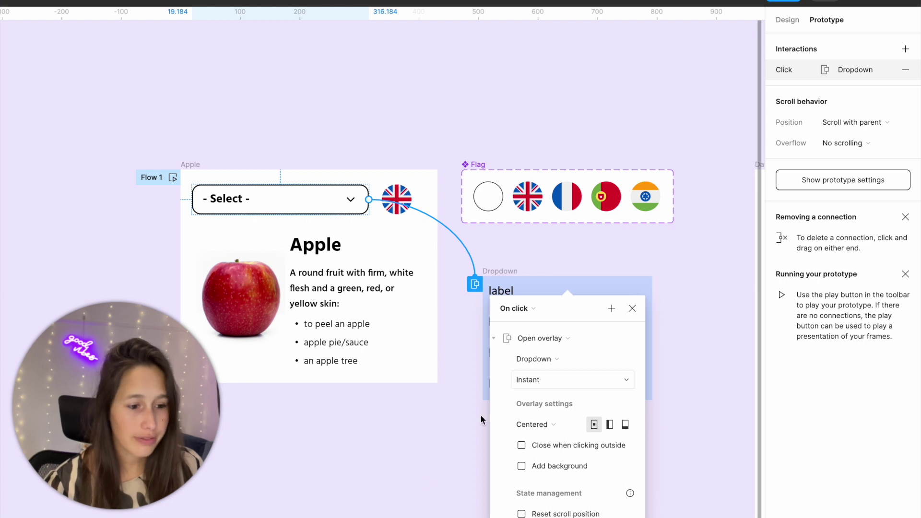
Step: Set the overlay's position to Manual and place it directly beneath the Select field
left_click_drag(585, 308, 660, 99)
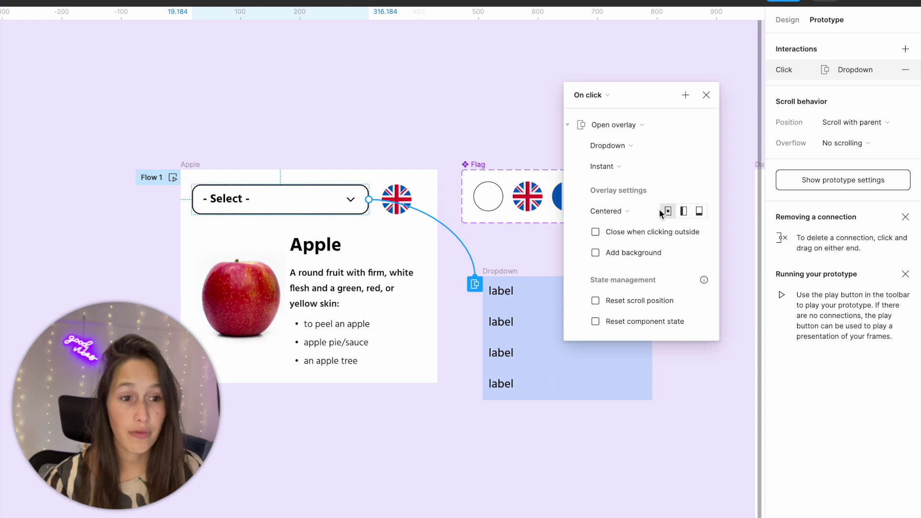
left_click(619, 212)
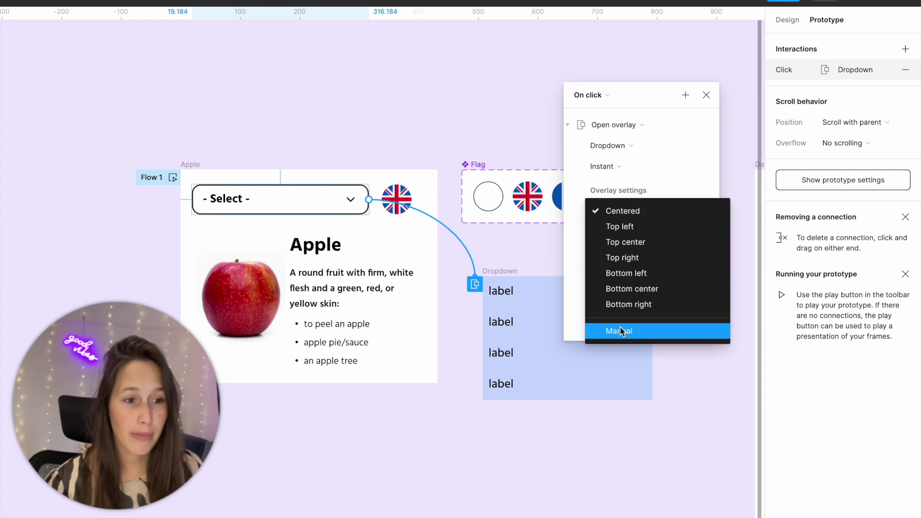
left_click(614, 211)
left_click(613, 212)
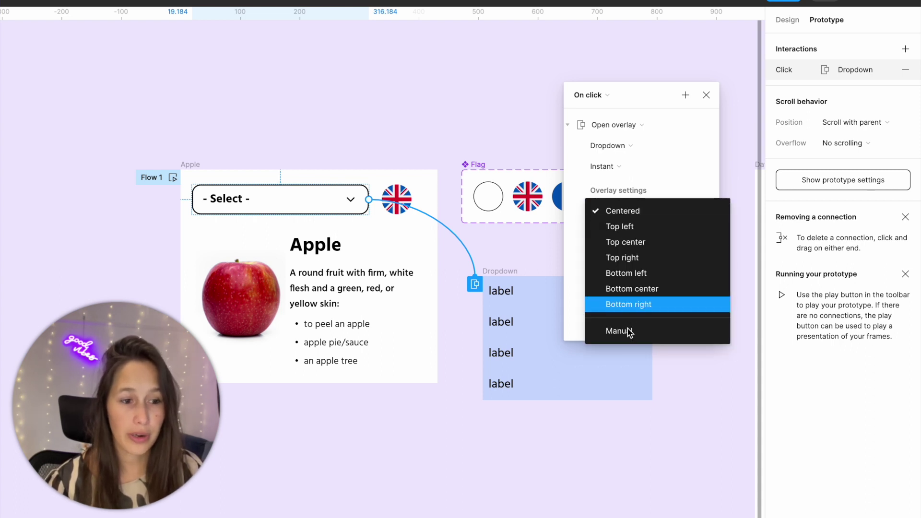
left_click(628, 332)
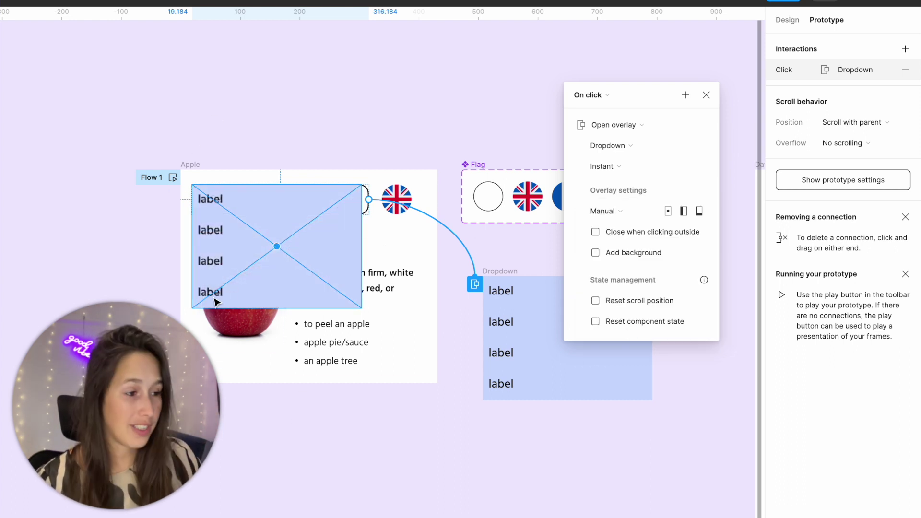
left_click_drag(278, 251, 283, 283)
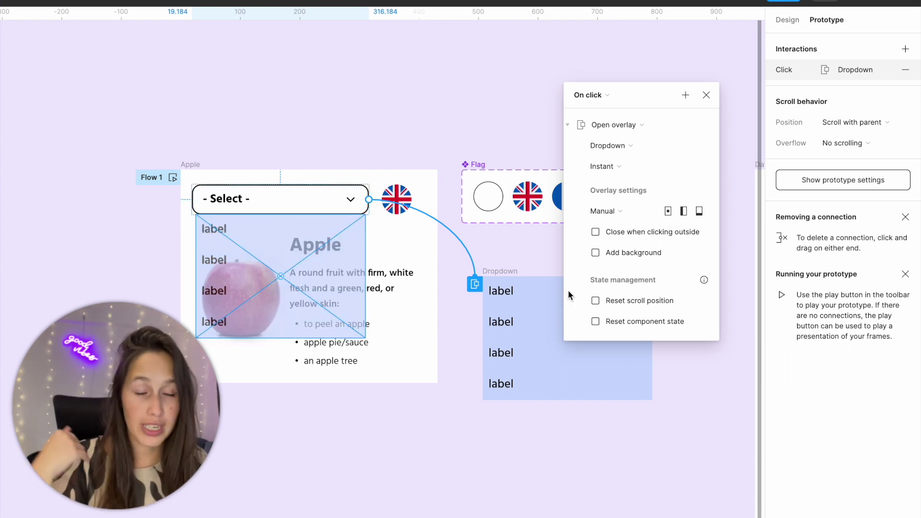
key("Escape")
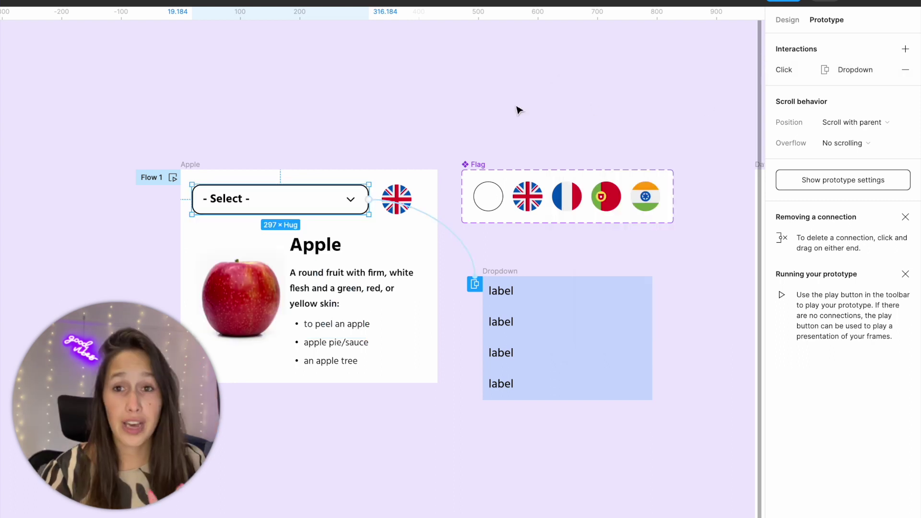
Step: Preview the Apple card's prototype to test the dropdown overlay
left_click(185, 172)
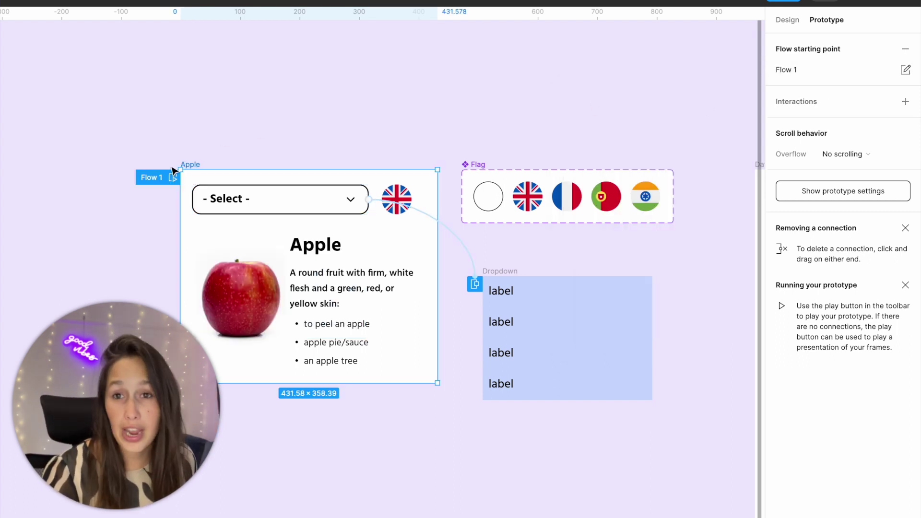
key("shift+space")
left_click(408, 96)
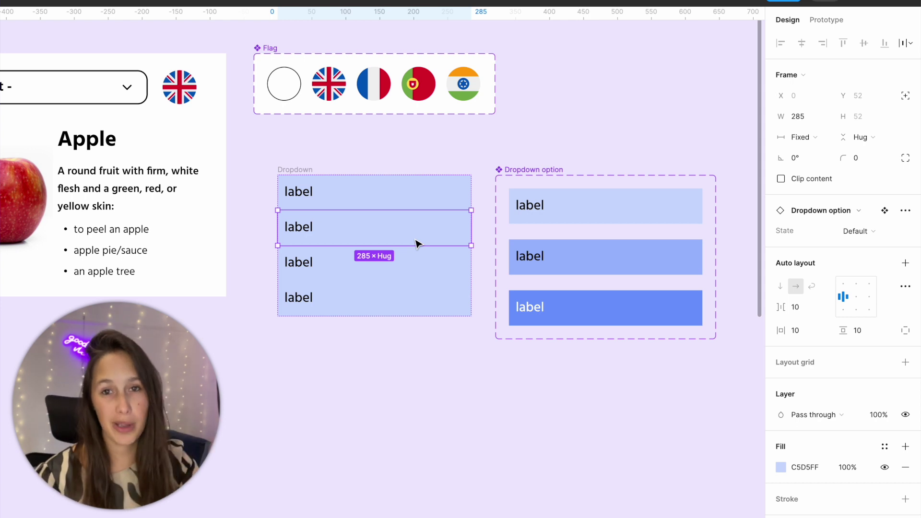
Step: Bind the label text of all three Dropdown option variants to the Langague variable
double_click(546, 208)
left_click(530, 256, "shift")
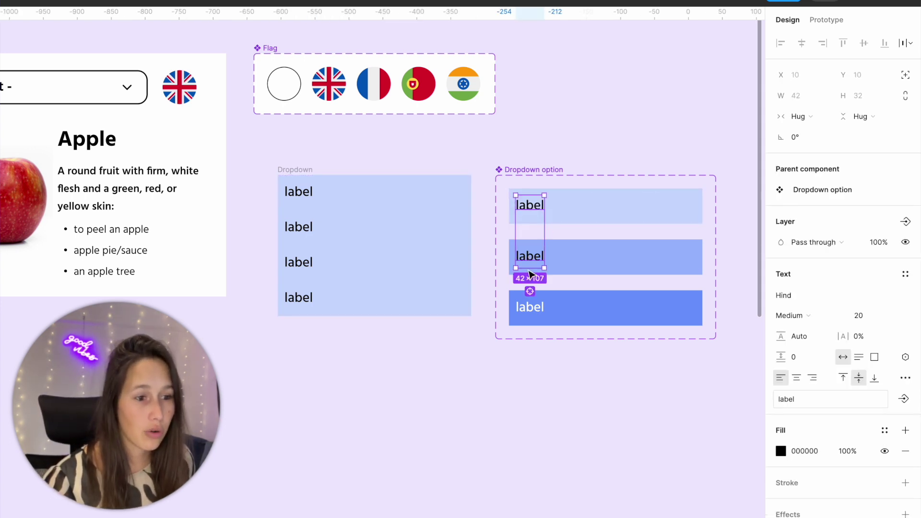
left_click(531, 310, "shift")
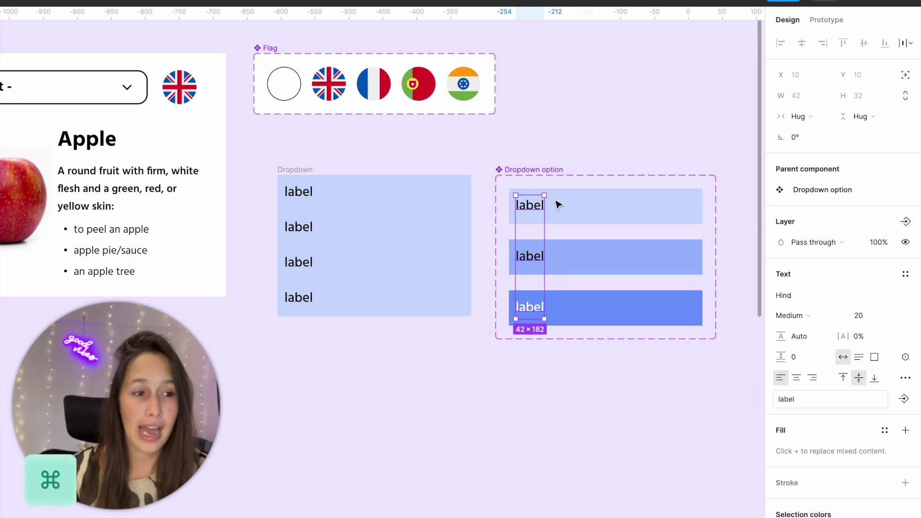
left_click(906, 358)
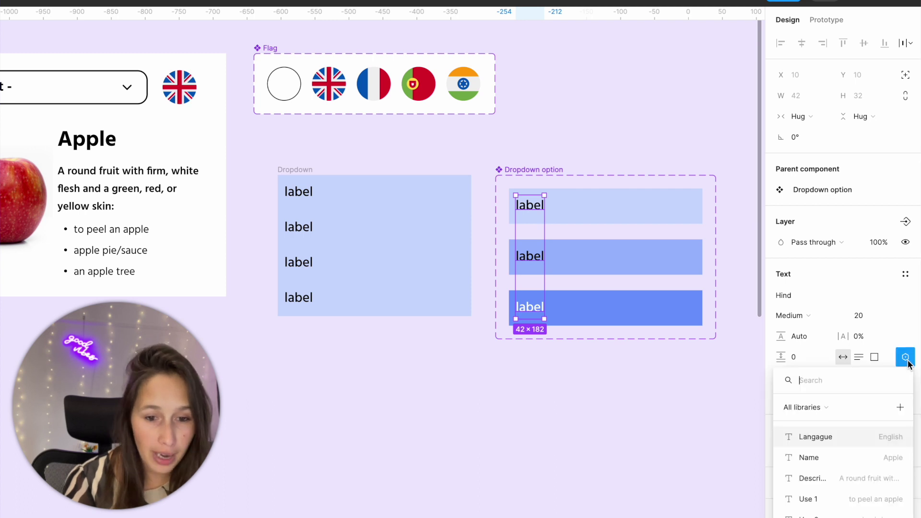
left_click(855, 437)
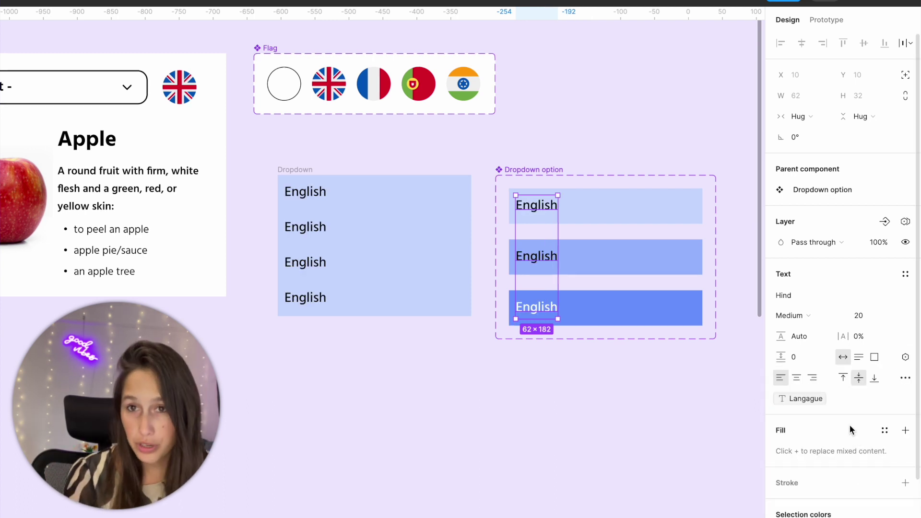
Step: Set the Info variable mode of the second option in the Dropdown frame to French
left_click(310, 172)
left_click_drag(294, 226, 490, 273)
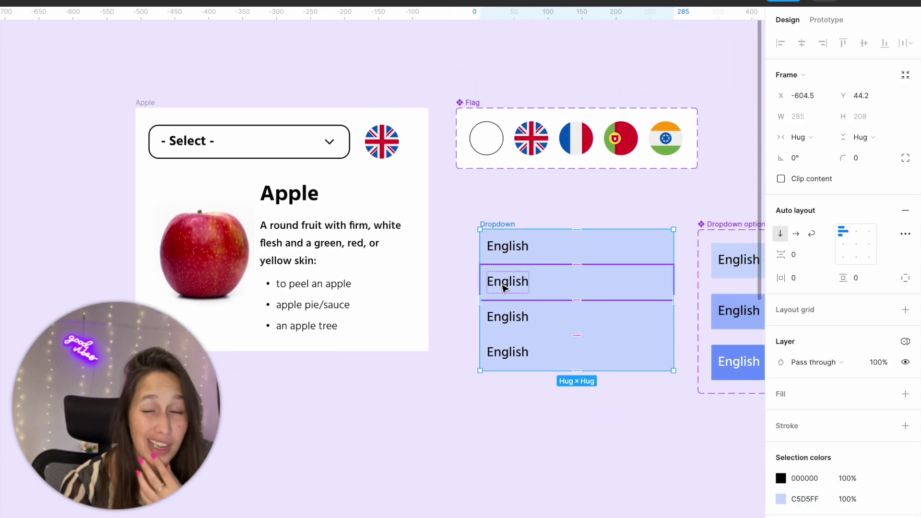
left_click(561, 287)
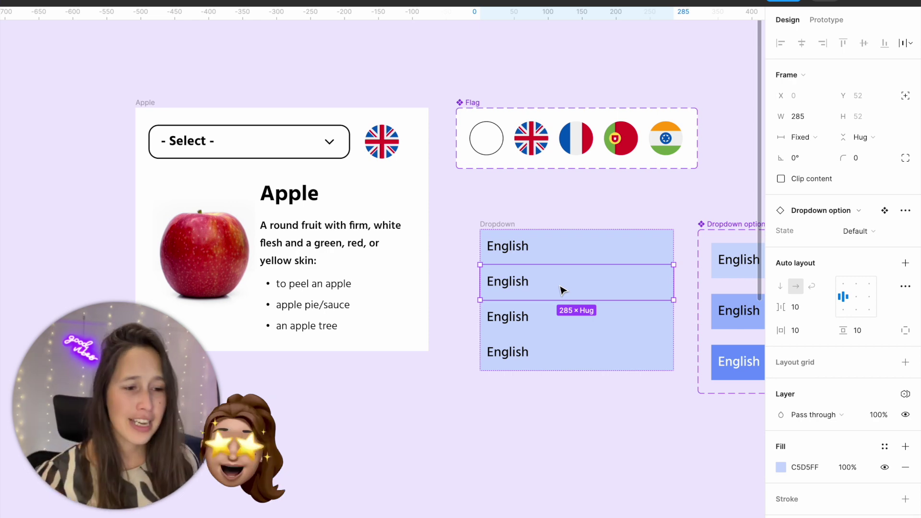
left_click(906, 395)
mouse_move(843, 437)
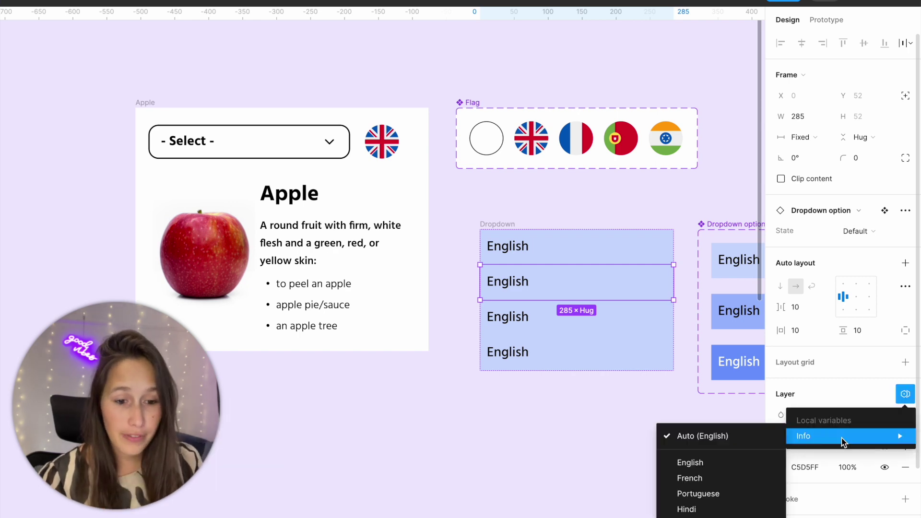
left_click(698, 478)
Step: Set the Info mode of the third dropdown option to Portuguese and of the fourth to Hindi
key("Tab")
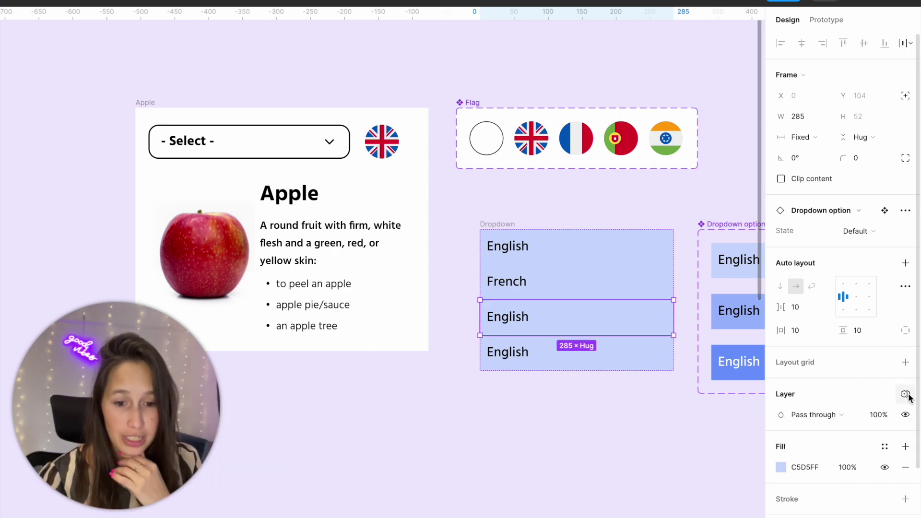
left_click(906, 394)
mouse_move(811, 435)
left_click(710, 492)
key("Tab")
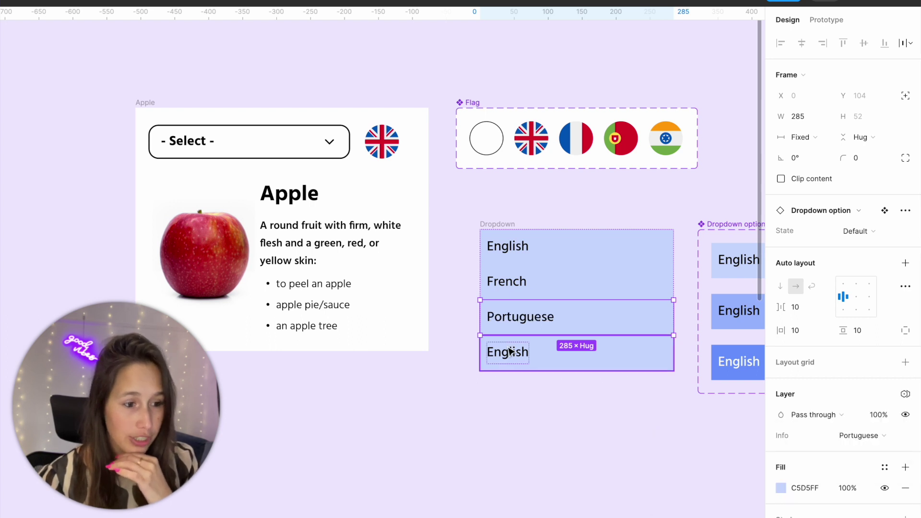
left_click(906, 394)
mouse_move(828, 437)
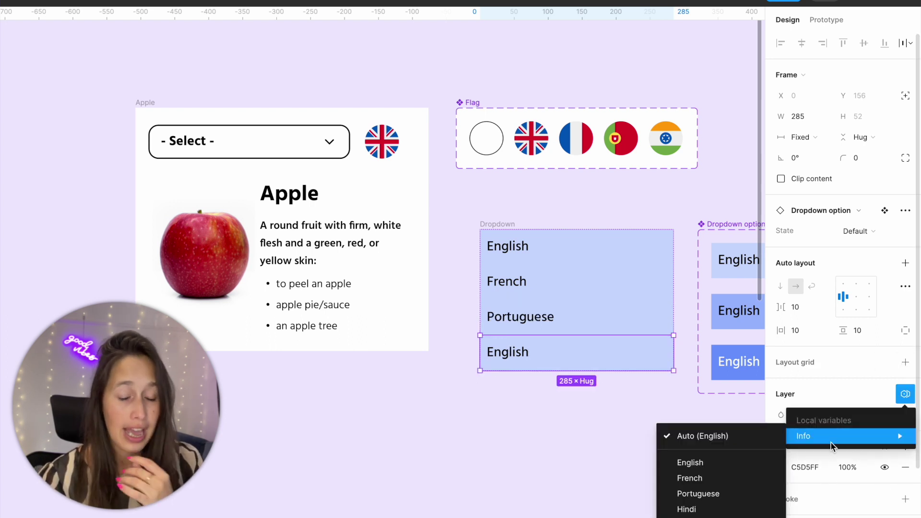
left_click(752, 510)
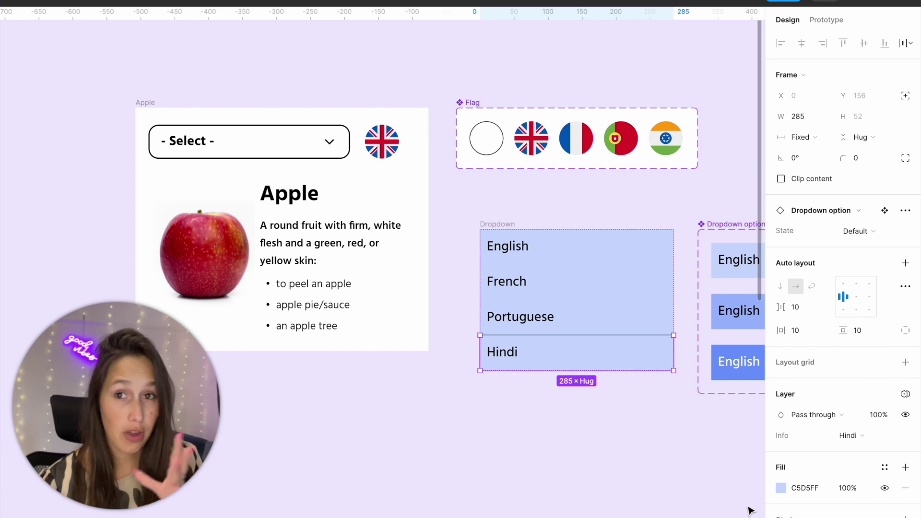
Step: Set the Info mode of the first dropdown option explicitly to English instead of Auto
left_click(618, 243)
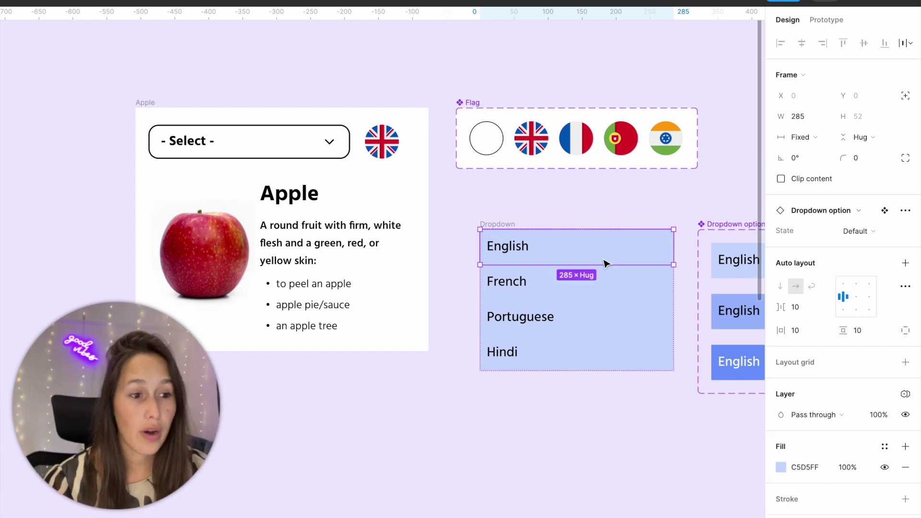
left_click(905, 394)
mouse_move(854, 437)
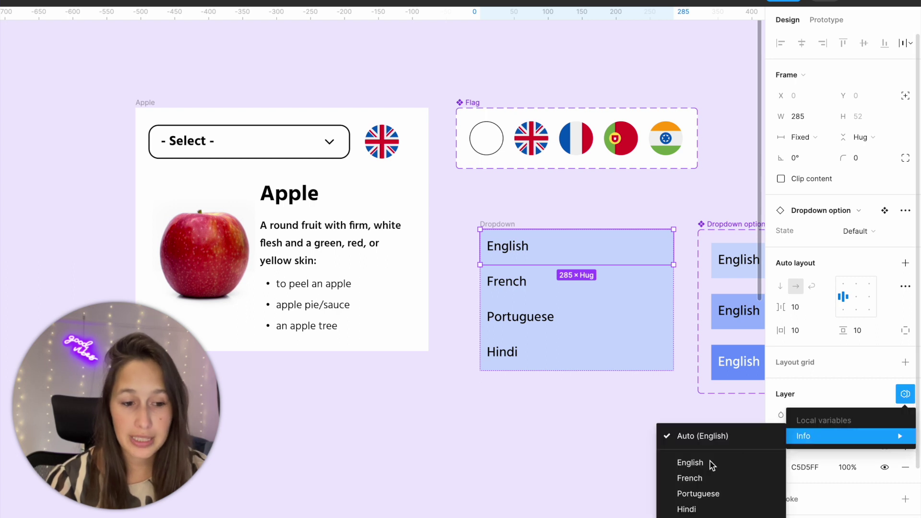
left_click(709, 468)
left_click(706, 468)
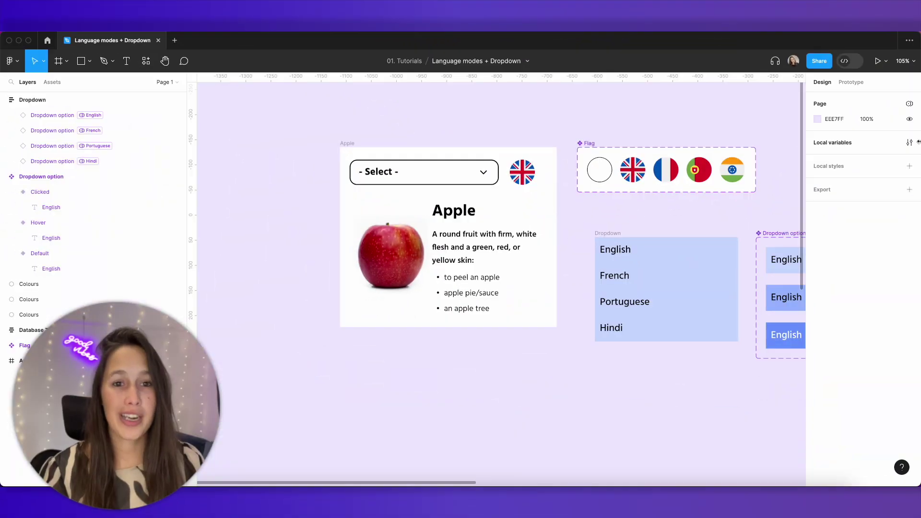
Step: Create a new local variable collection named Current
left_click(910, 142)
left_click(222, 91)
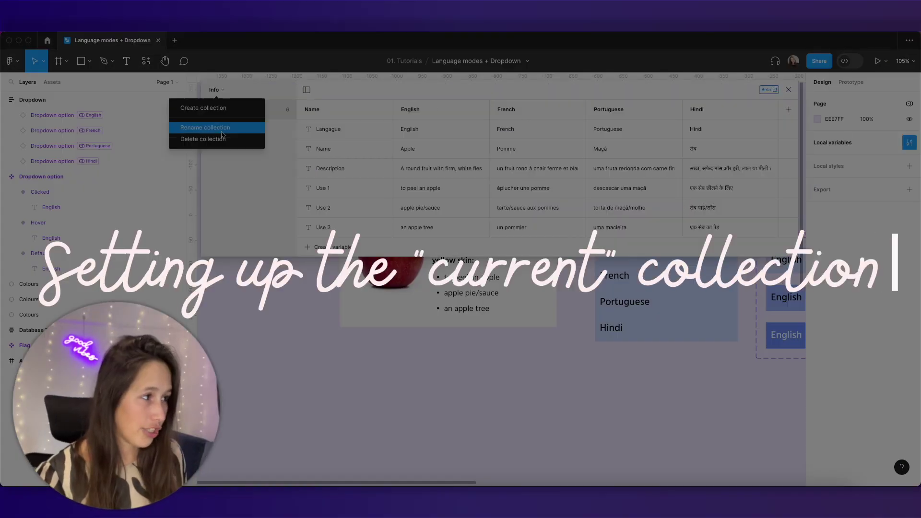
left_click(217, 113)
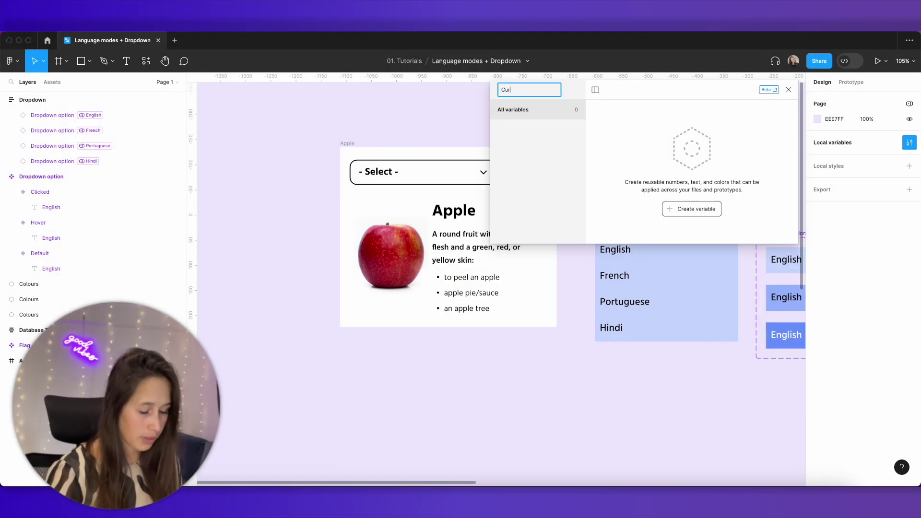
key("Return")
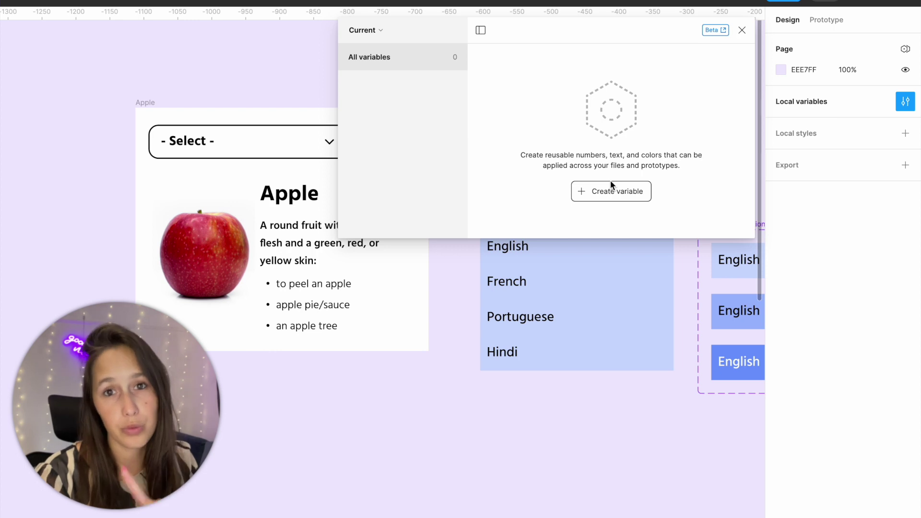
Step: Create three string variables in the Current collection named CurrentLang, CurrentName and CurrentDes
left_click(611, 191)
type("CurrentLang")
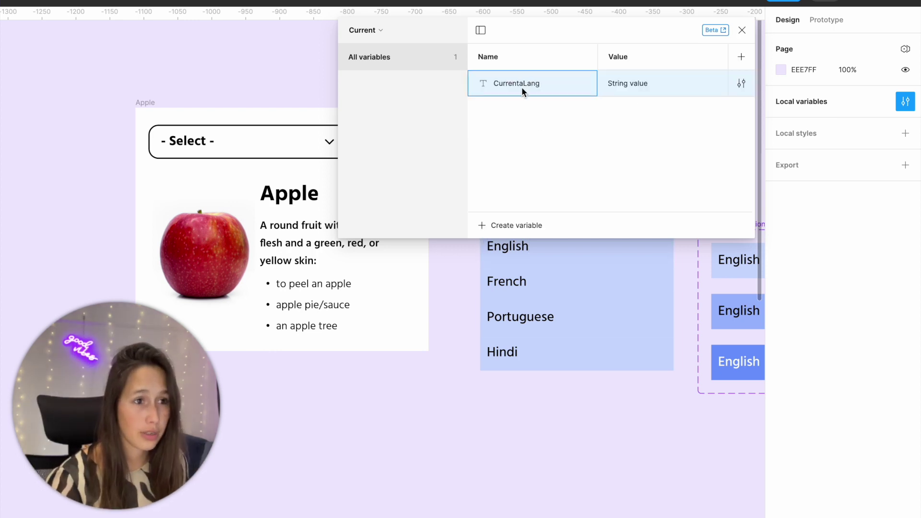
key("Return")
type("CurrentName")
key("Return")
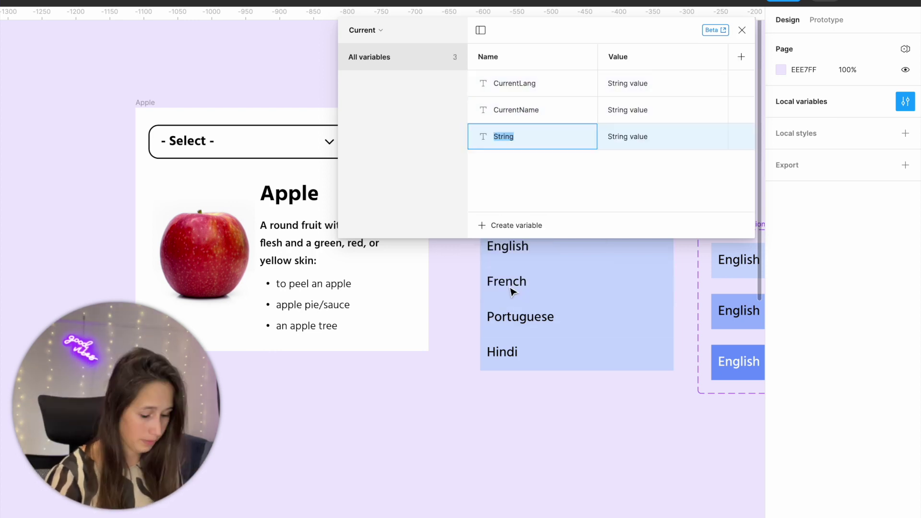
type("CurrentDes")
Step: Add three more string variables to the Current collection named CurrentUse1, CurrentUse2 and CurrentUse3
left_click(521, 226)
left_click(508, 282)
type("CurrentUse1")
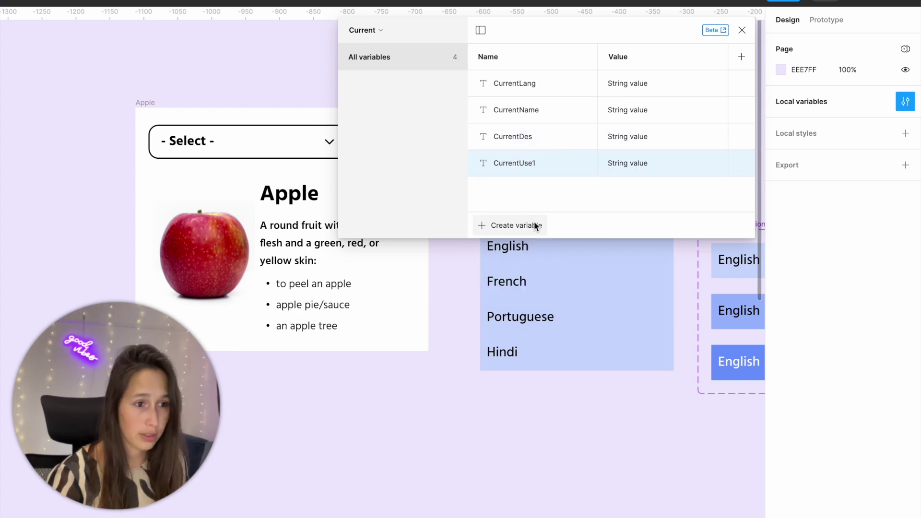
left_click(534, 226)
left_click(508, 282)
type("CurrentUse2")
left_click(545, 222)
left_click(508, 281)
type("CUrre")
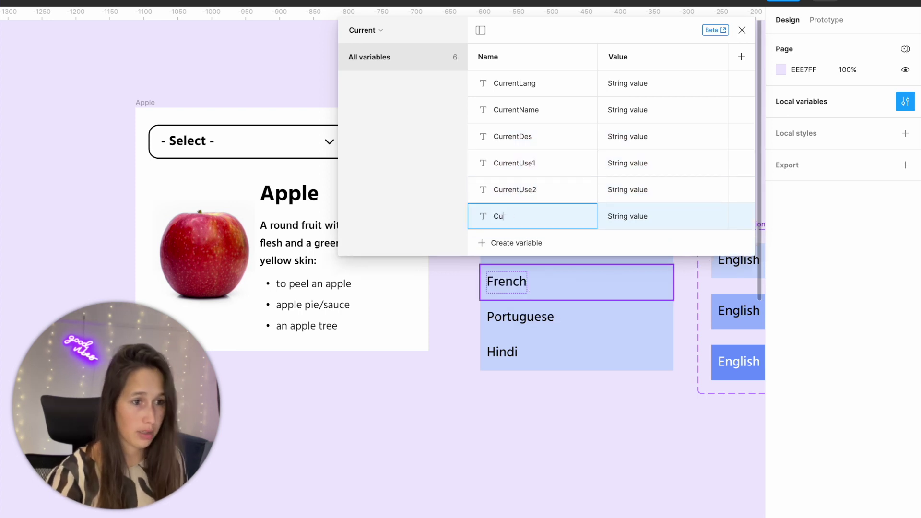
Step: Set the value of CurrentName to "Name" and the value of CurrentDes to "Des"
left_click(660, 91)
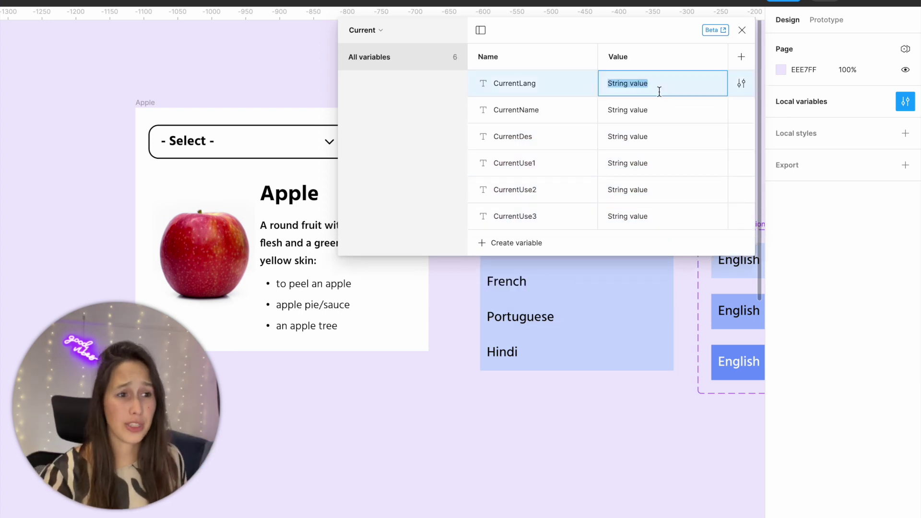
left_click(643, 103)
type("Name")
key("Tab")
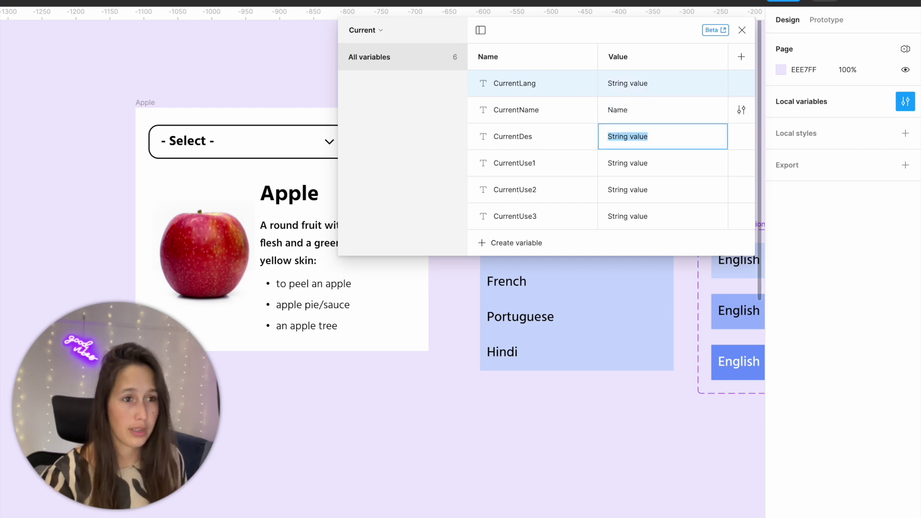
key("Tab")
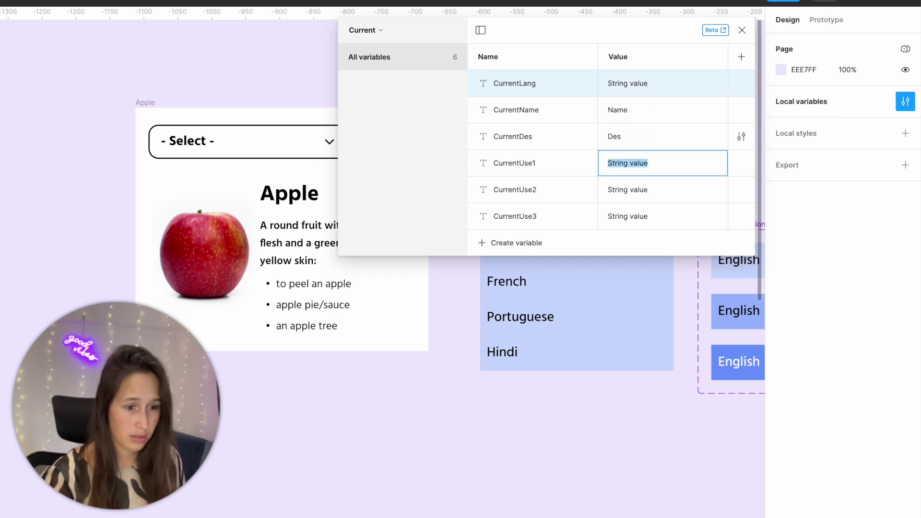
Step: Set the values of CurrentUse1, CurrentUse2 and CurrentUse3 to "Use1", "Use2" and "Use3" respectively
type("Use1")
left_click(648, 197)
type("Use2")
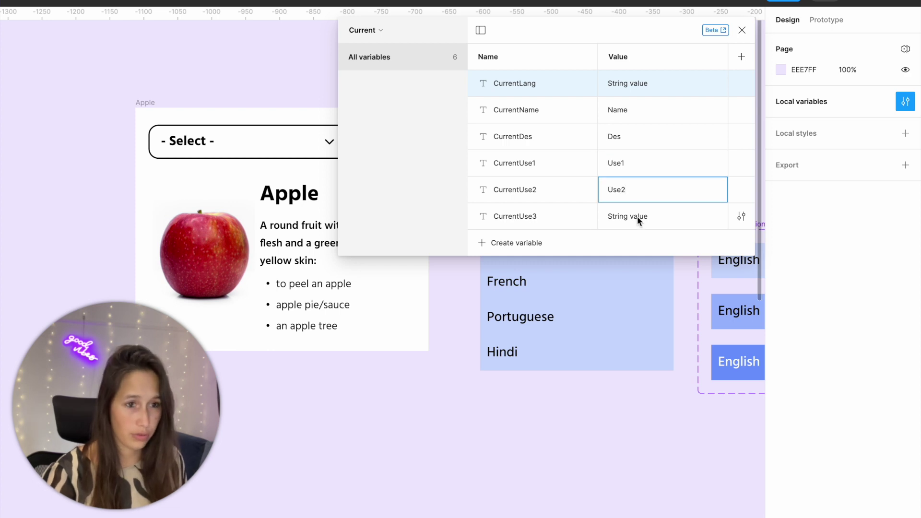
left_click(638, 216)
type("Use3")
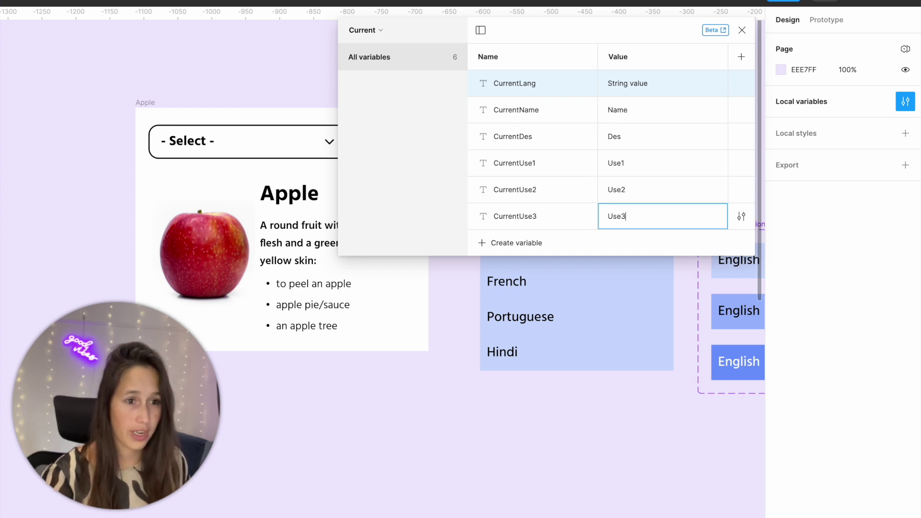
Step: Set the value of the CurrentLang variable to "- select -"
left_click(646, 77)
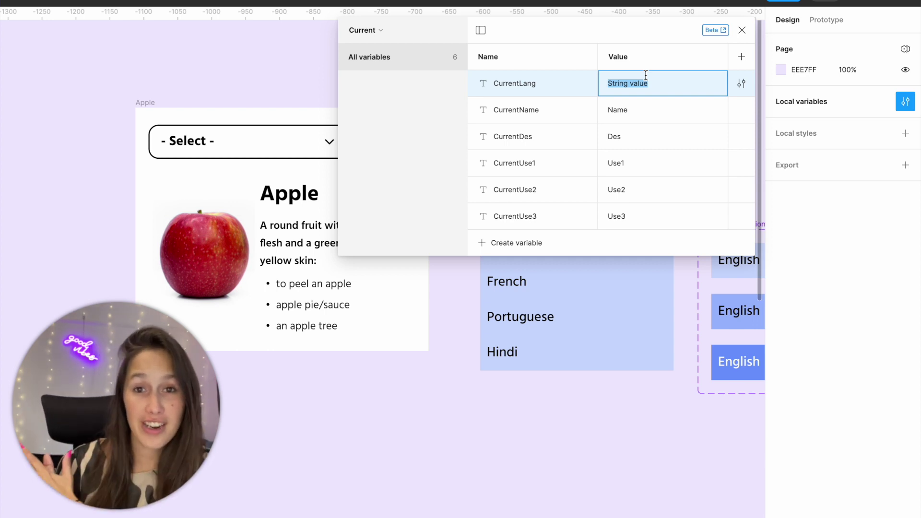
key("BackSpace")
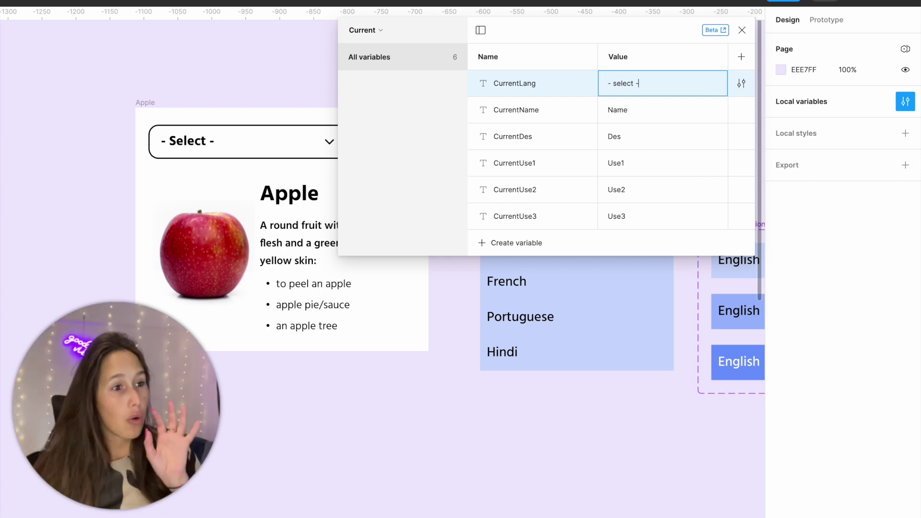
left_click(335, 364)
Step: Reassign the Apple heading text on the card to the CurrentName variable
scroll(192, 240, "right", 4)
left_click(74, 135)
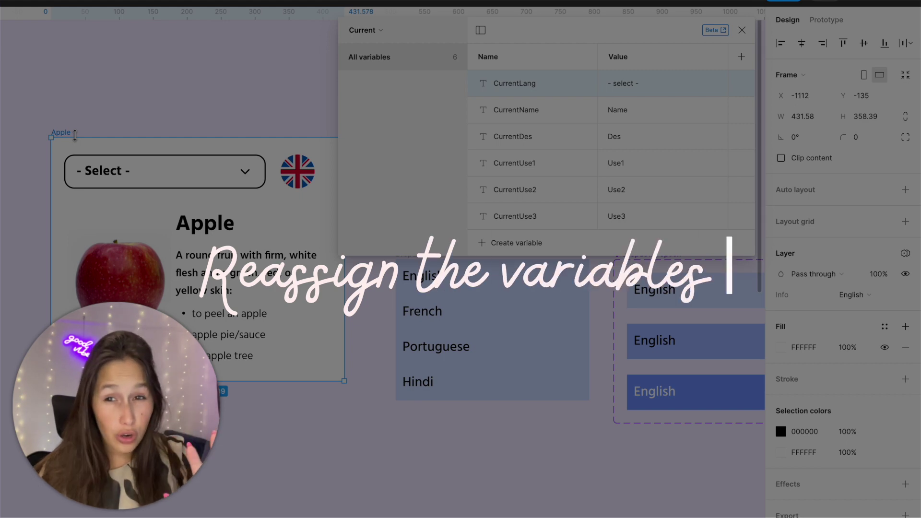
double_click(204, 227)
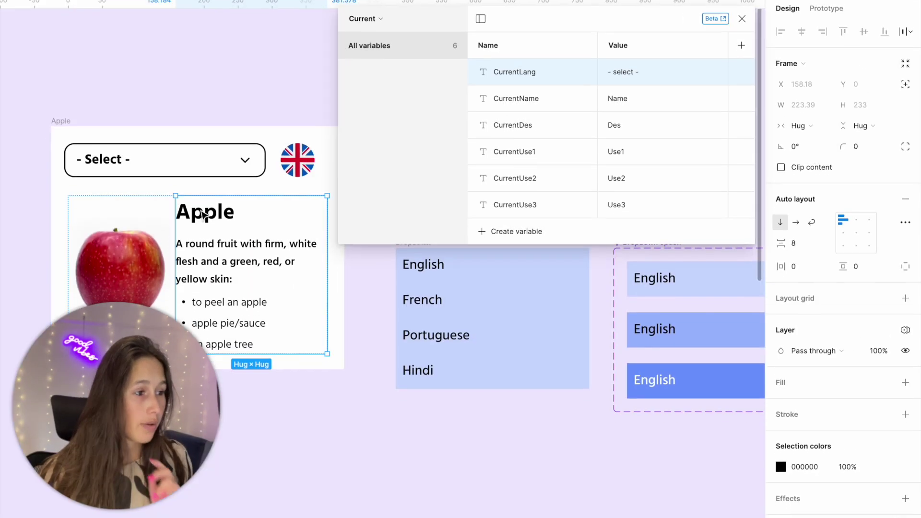
left_click(204, 215)
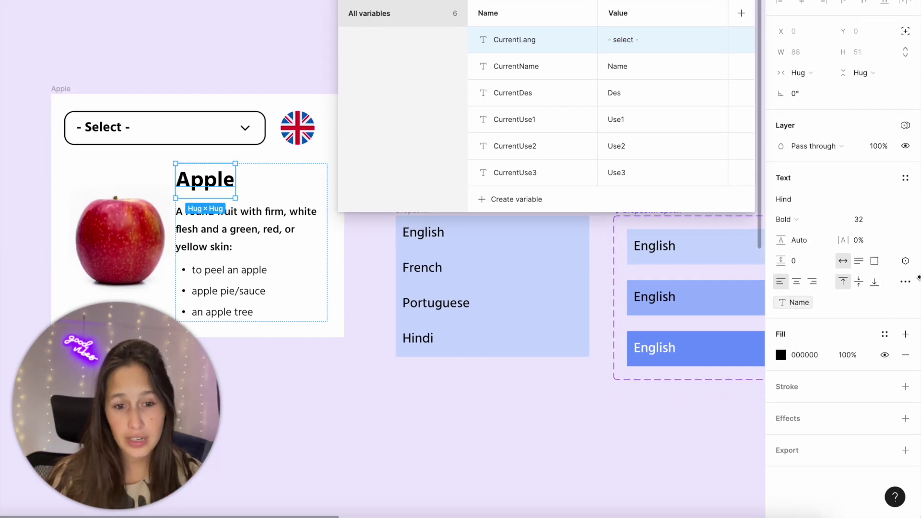
left_click(905, 261)
scroll(852, 394, "down", 3)
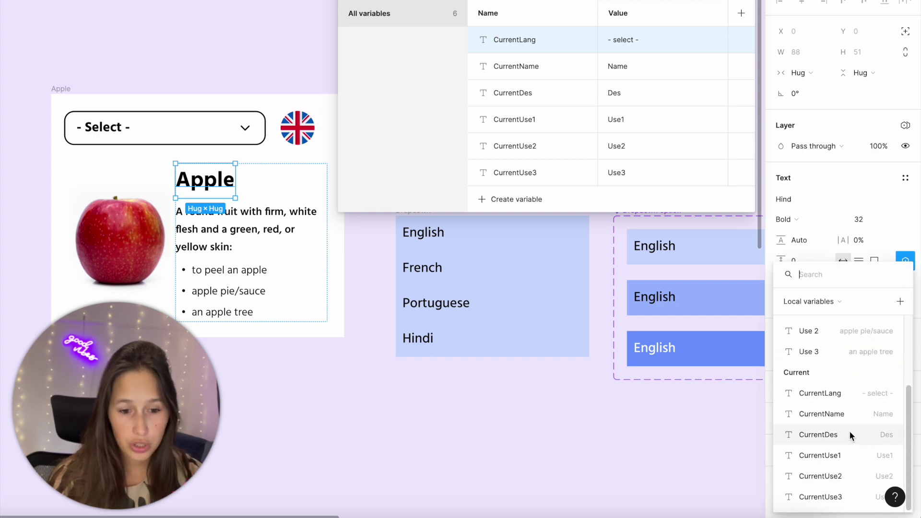
left_click(848, 415)
Step: Reassign the card's description text to the CurrentDes variable
left_click(216, 230)
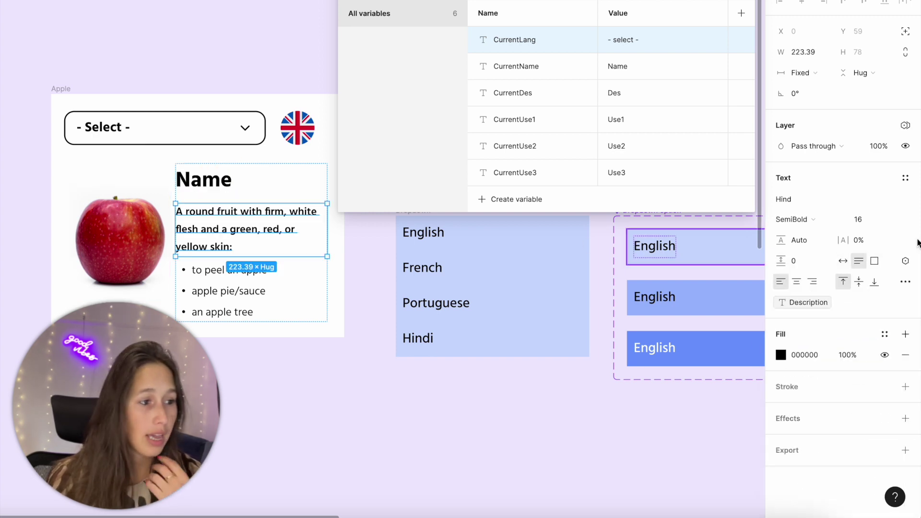
left_click(906, 260)
scroll(846, 358, "down", 3)
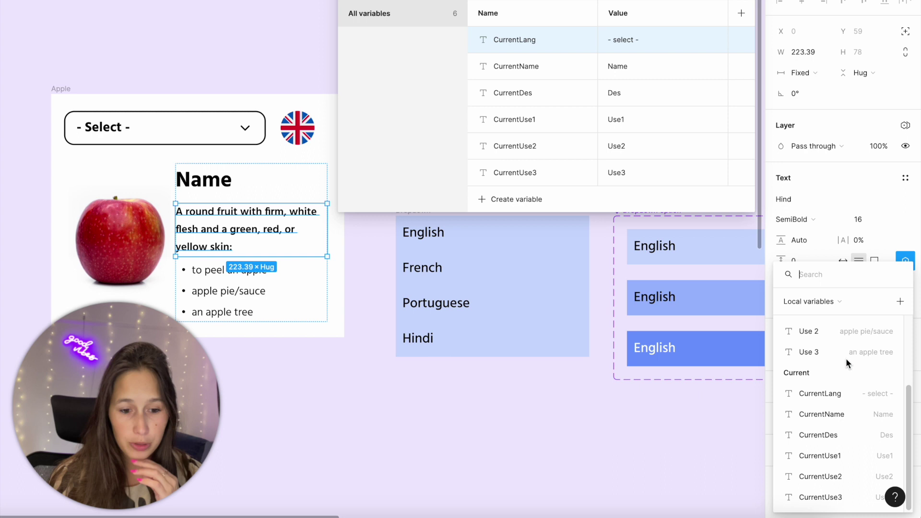
left_click(840, 425)
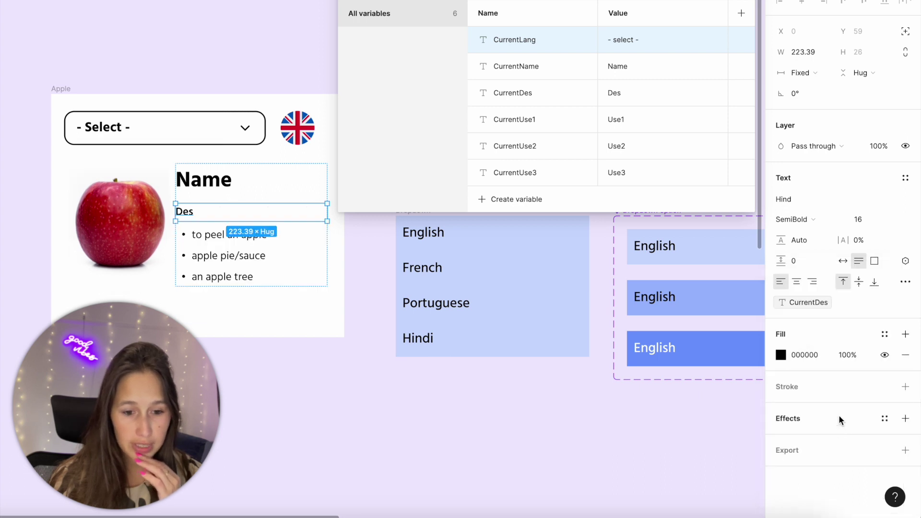
Step: Reassign the first bullet text on the card to CurrentUse1 and the second to CurrentUse2
left_click(238, 243)
left_click(906, 260)
scroll(816, 475, "down", 3)
left_click(817, 453)
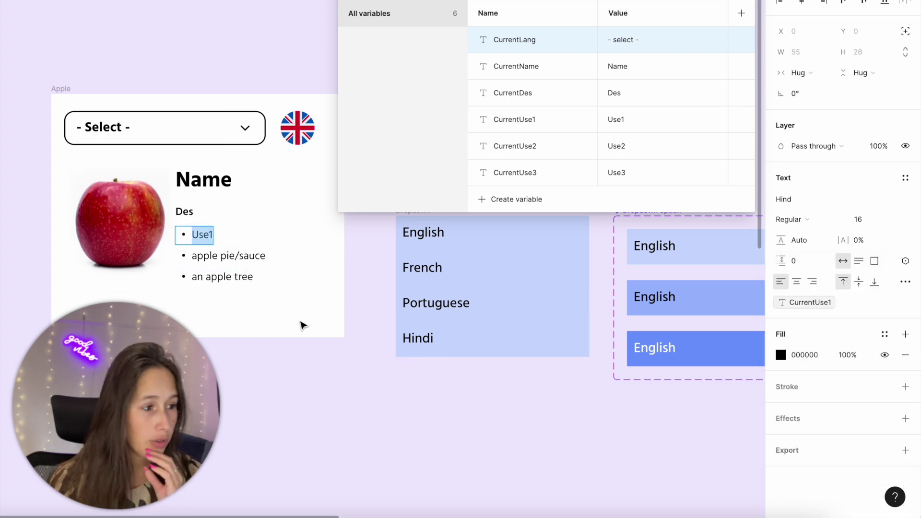
left_click(235, 255)
left_click(905, 260)
scroll(816, 432, "down", 3)
left_click(816, 475)
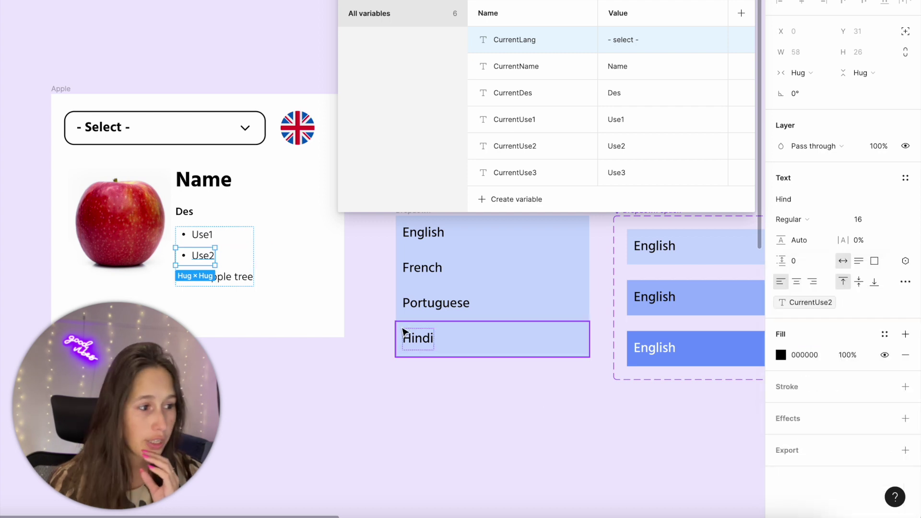
Step: Reassign the third bullet text on the card to the CurrentUse3 variable
left_click(235, 277)
left_click(905, 261)
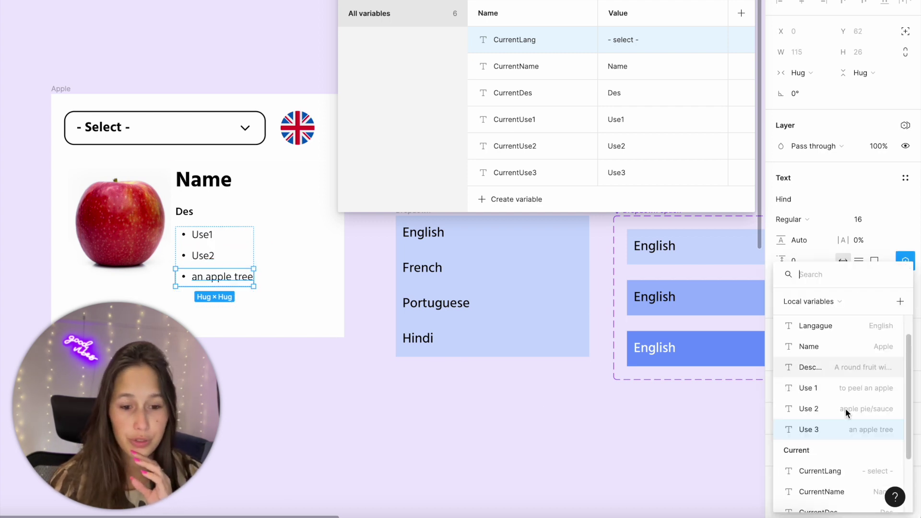
scroll(847, 413, "down", 3)
left_click(816, 495)
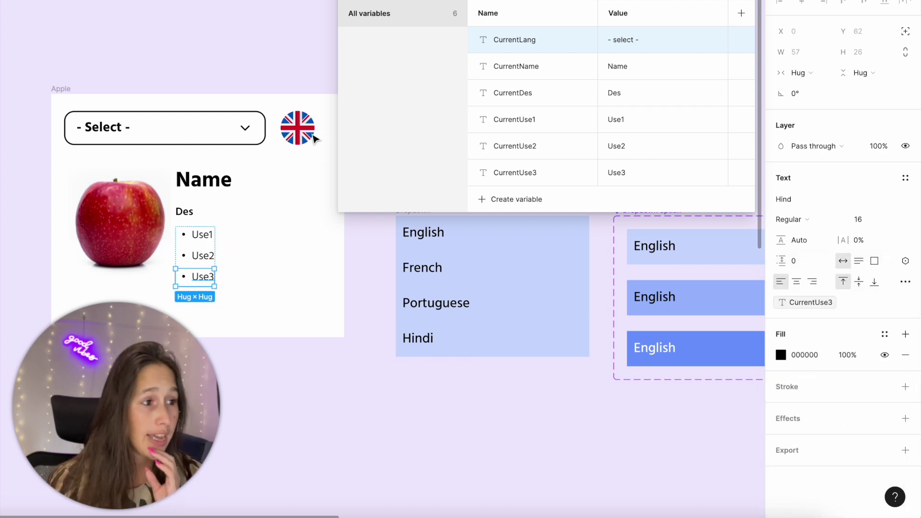
Step: Replace the variable on the card's flag instance so its Language property uses CurrentLang
left_click(314, 138)
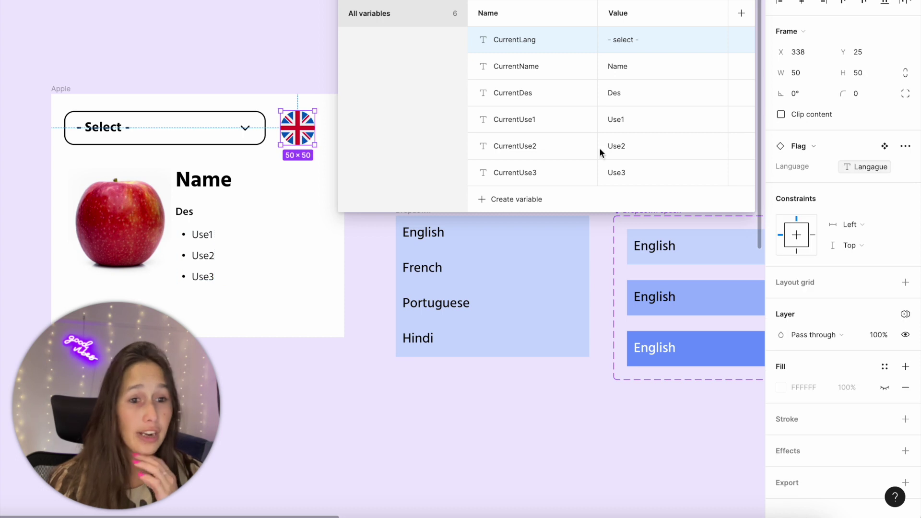
left_click(907, 168)
left_click(905, 167)
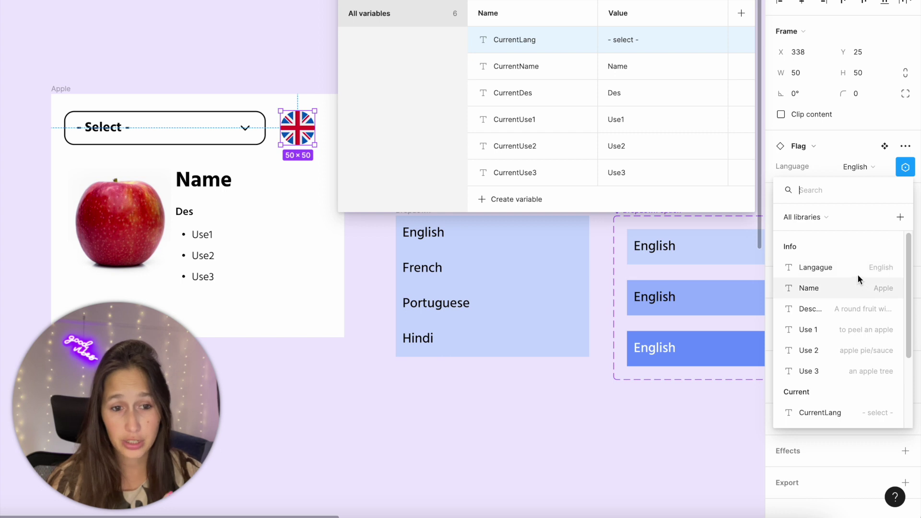
scroll(819, 417, "down", 1)
left_click(825, 401)
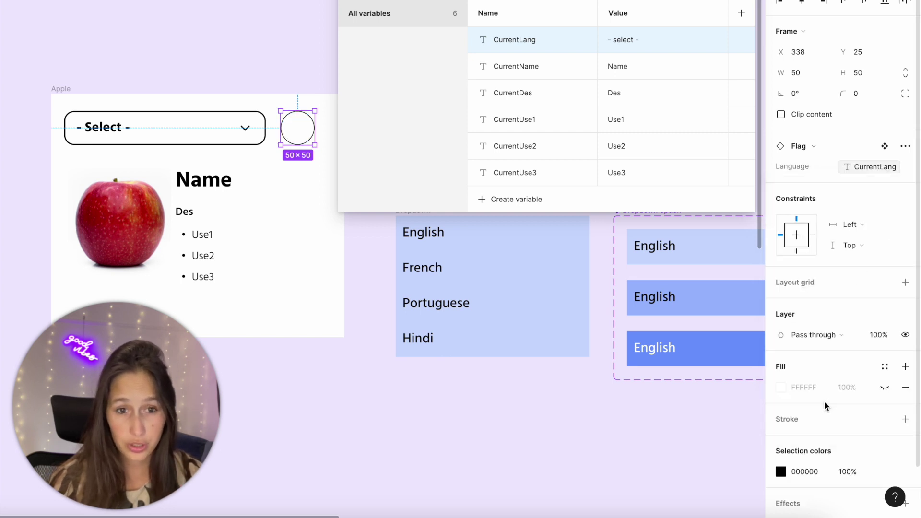
Step: Close the local variables window and inspect the Language value of the blank variant in the Flag component
left_click(179, 30)
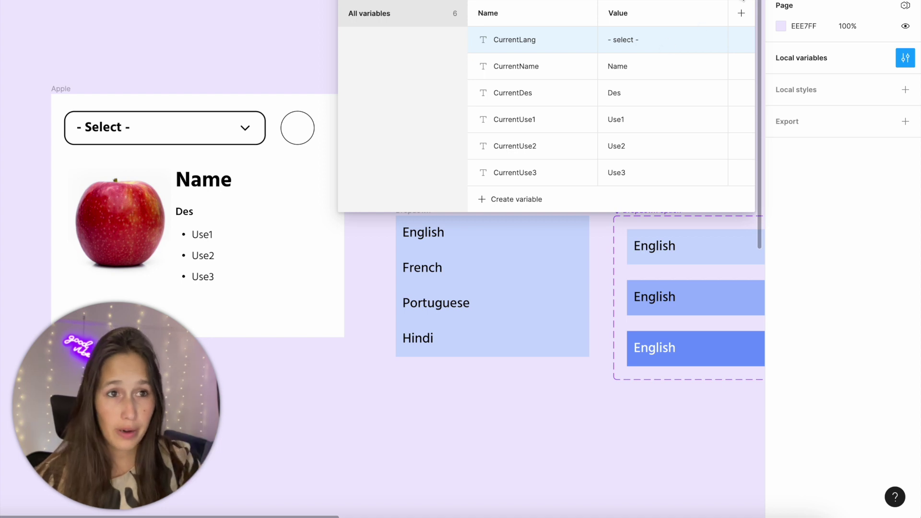
key("Escape")
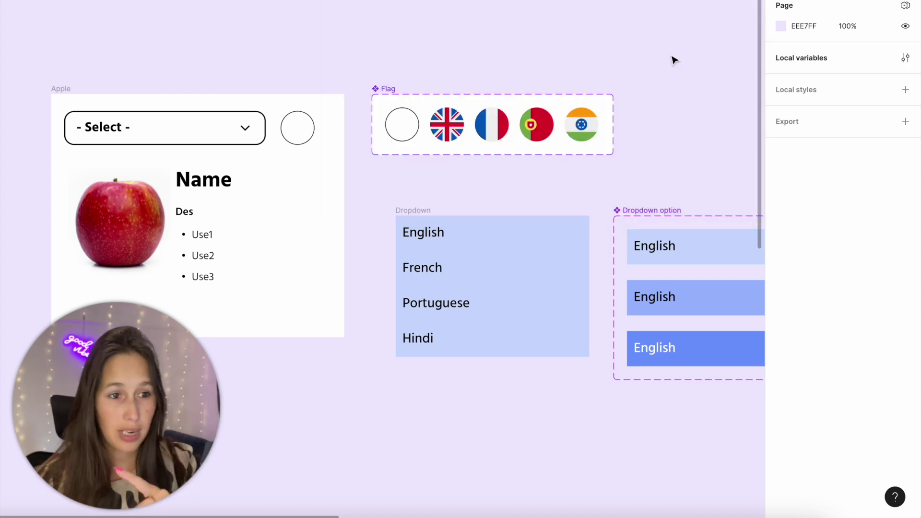
left_click(404, 106)
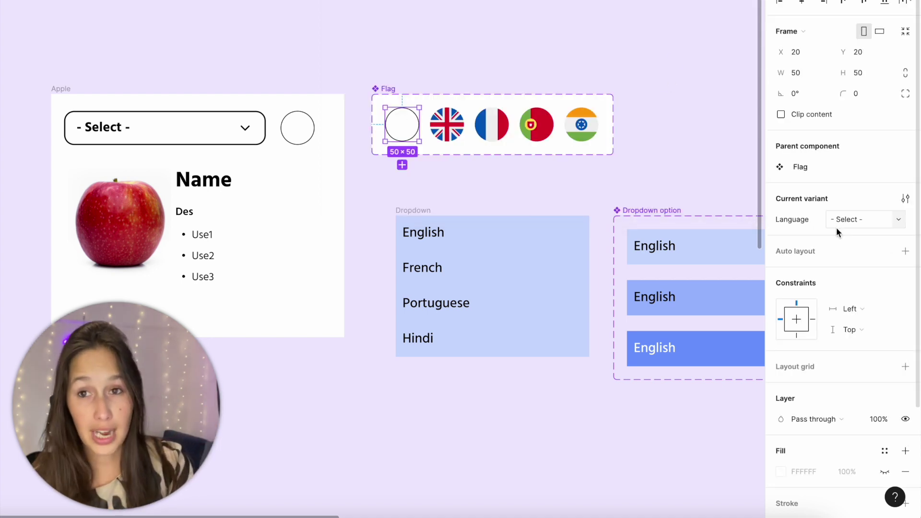
Step: Preview the Apple frame as an inline prototype and test opening its language dropdown
left_click(288, 297)
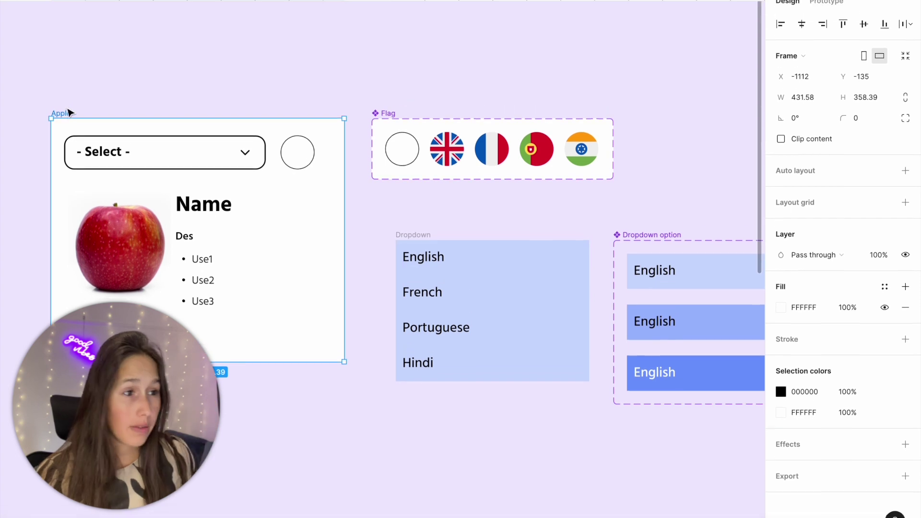
key("shift+space")
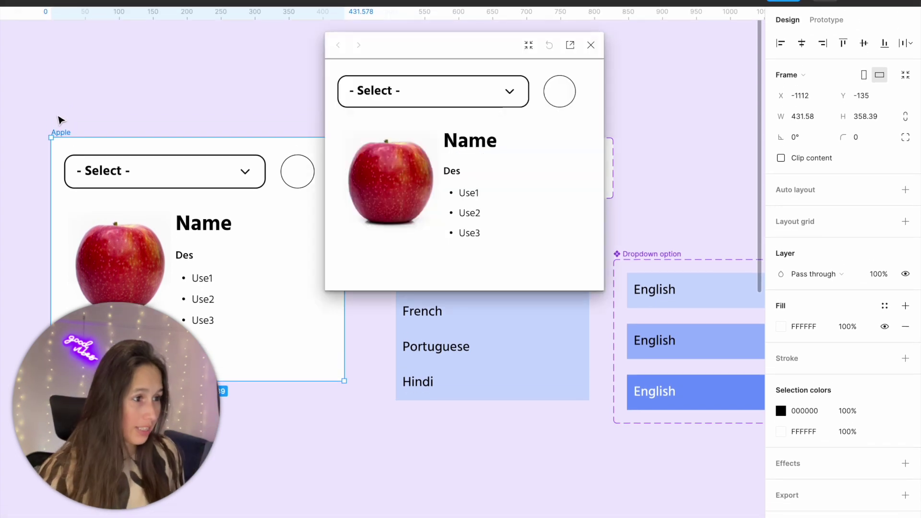
left_click(473, 100)
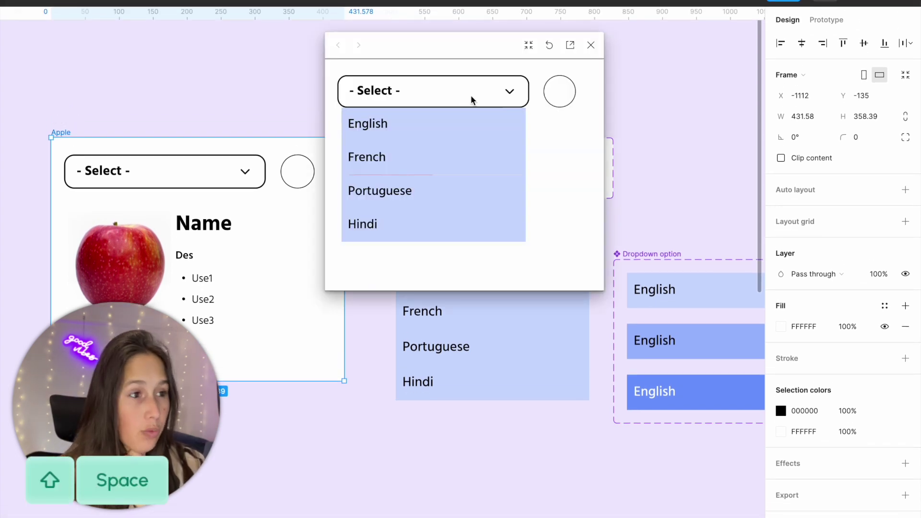
left_click(437, 201)
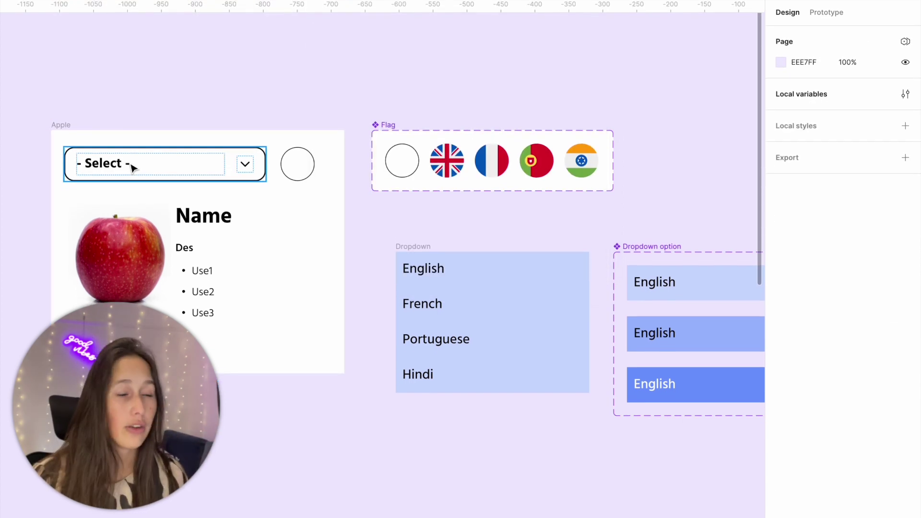
Step: Assign the CurrentLang variable to the "- Select -" text inside the card's dropdown field
double_click(130, 170)
left_click(132, 173)
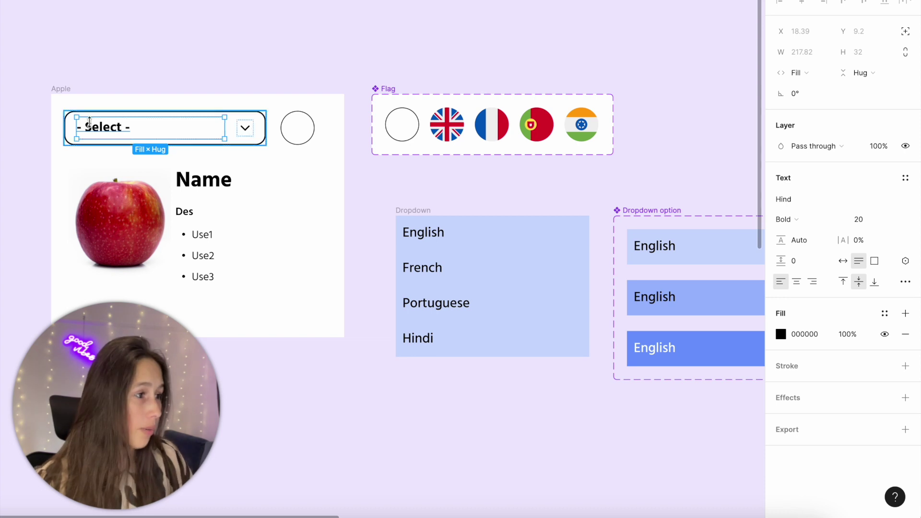
left_click(906, 261)
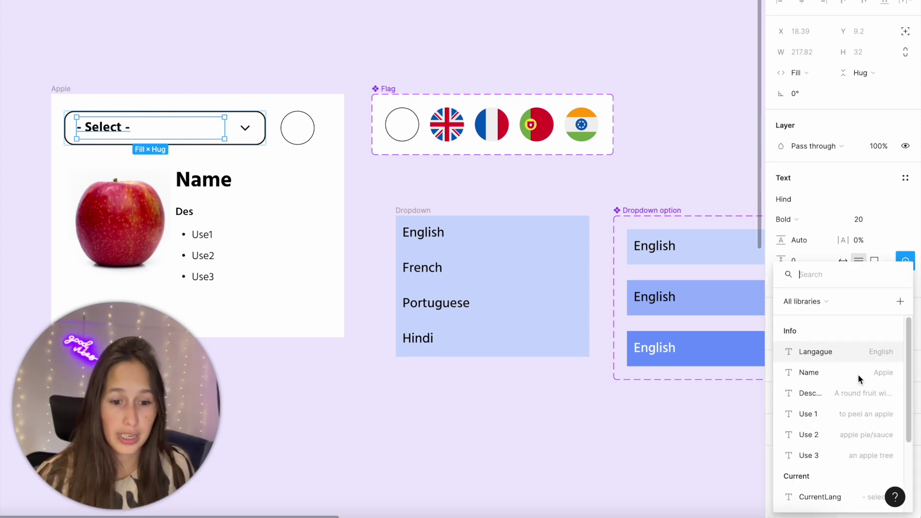
left_click(822, 497)
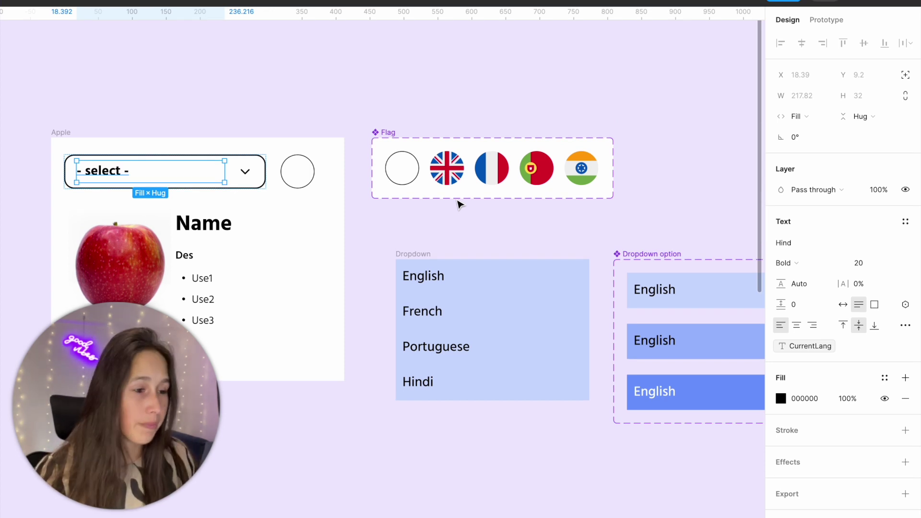
Step: Add an On click interaction to the Clicked variant of the Dropdown option component
scroll(675, 367, "right", 2)
left_click(675, 368)
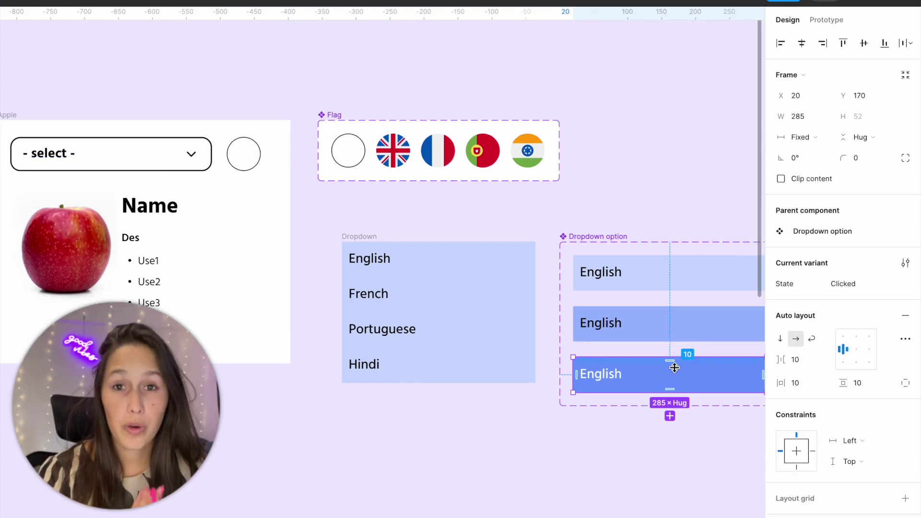
scroll(534, 389, "right", 3)
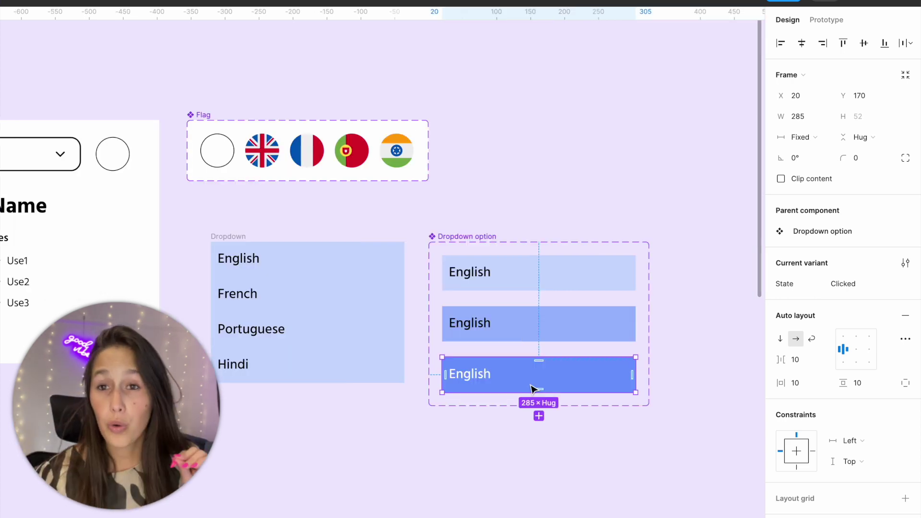
scroll(533, 386, "down", 3)
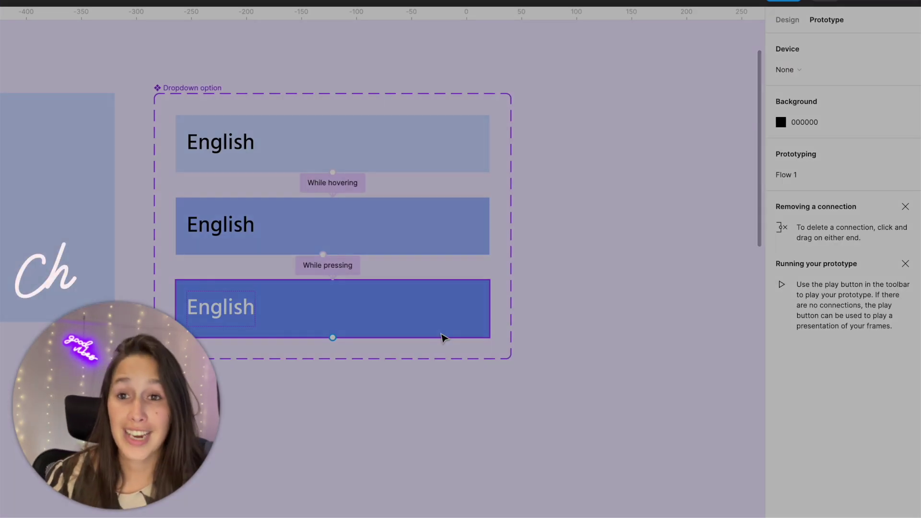
left_click(442, 336)
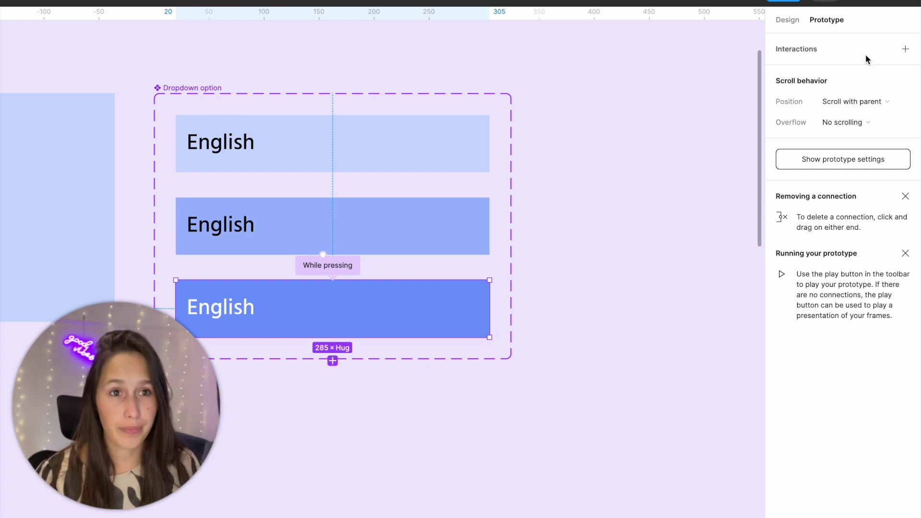
left_click(905, 49)
mouse_move(692, 63)
left_mouse_down()
mouse_move(590, 130)
mouse_move(649, 80)
mouse_move(692, 62)
left_mouse_up()
left_click(674, 103)
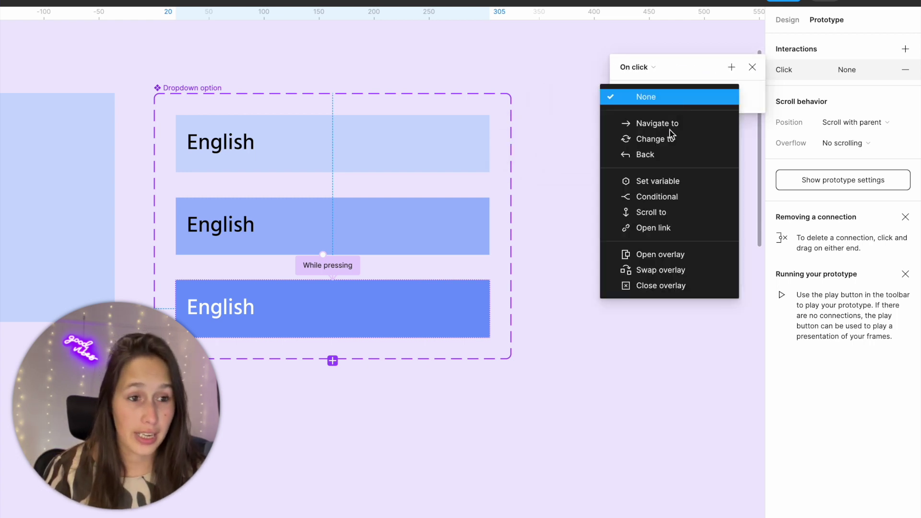
Step: Make the Clicked variant's click interaction set the CurrentLang variable to Langague, and close the interaction settings
left_click(661, 180)
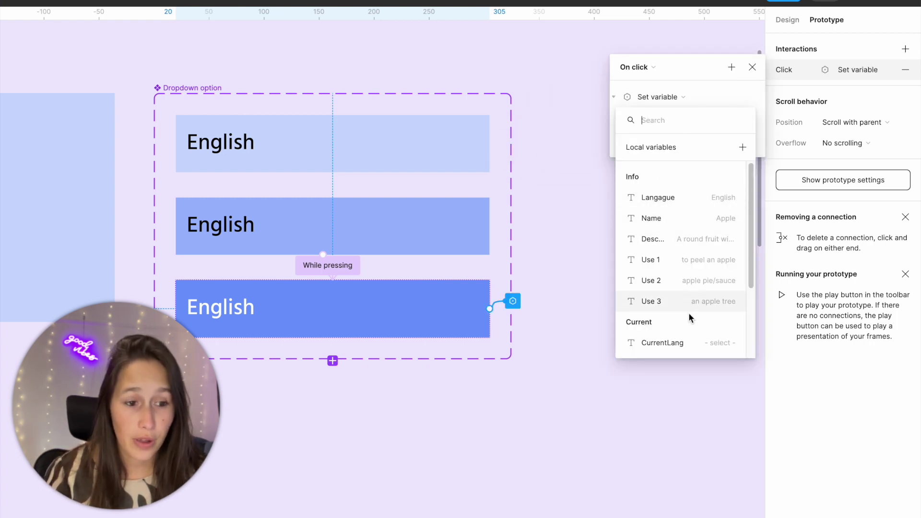
left_click(692, 346)
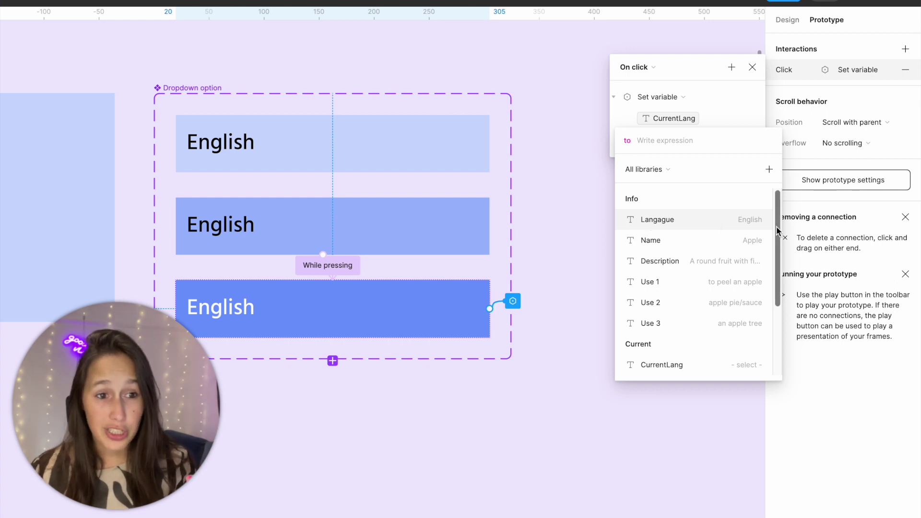
left_click(729, 220)
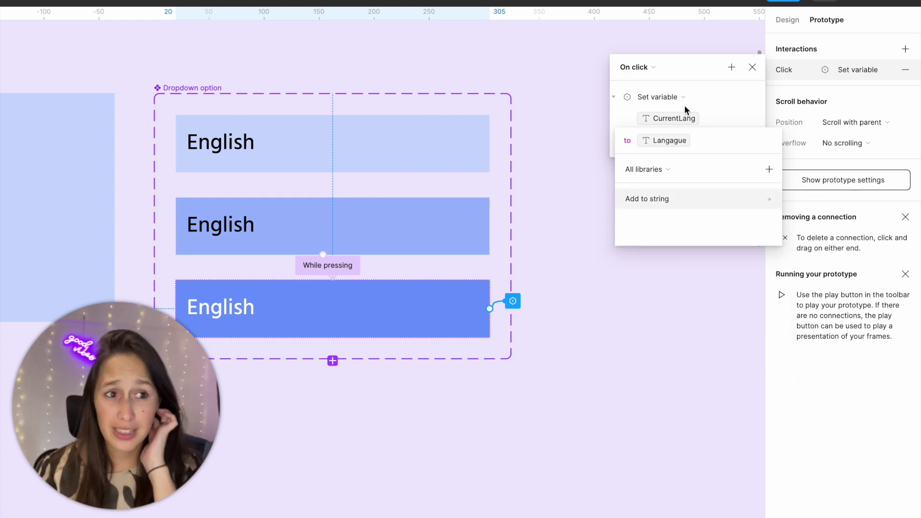
key("Left")
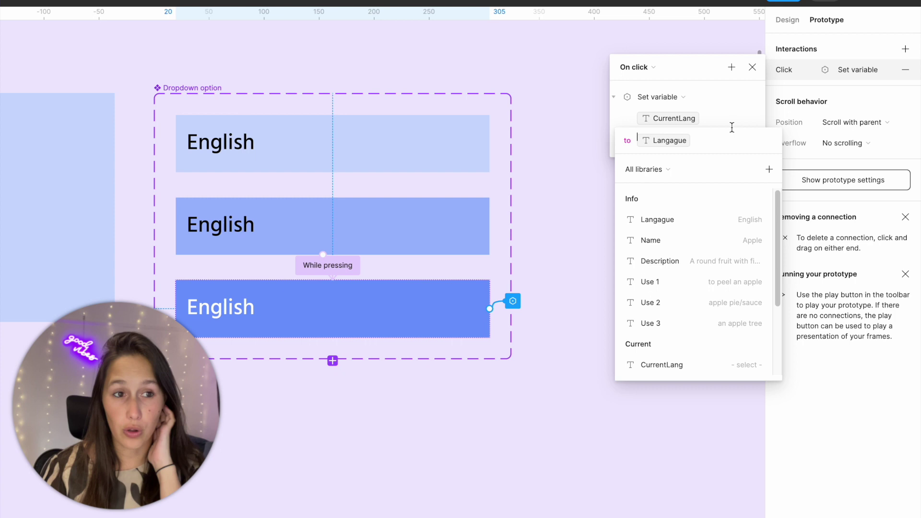
key("Escape")
left_click(755, 70)
Step: Inspect the prototype interactions of the French option inside the Dropdown frame
left_click_drag(313, 338, 724, 282)
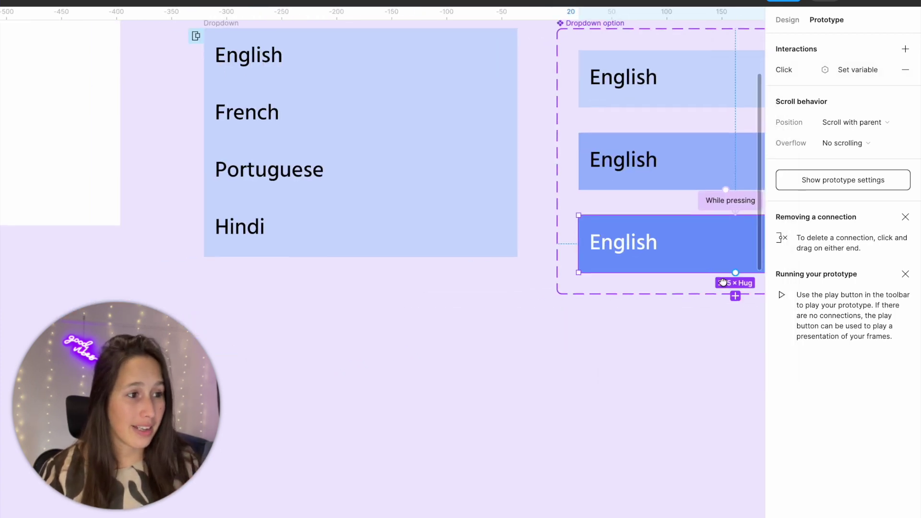
scroll(723, 282, "up", 4)
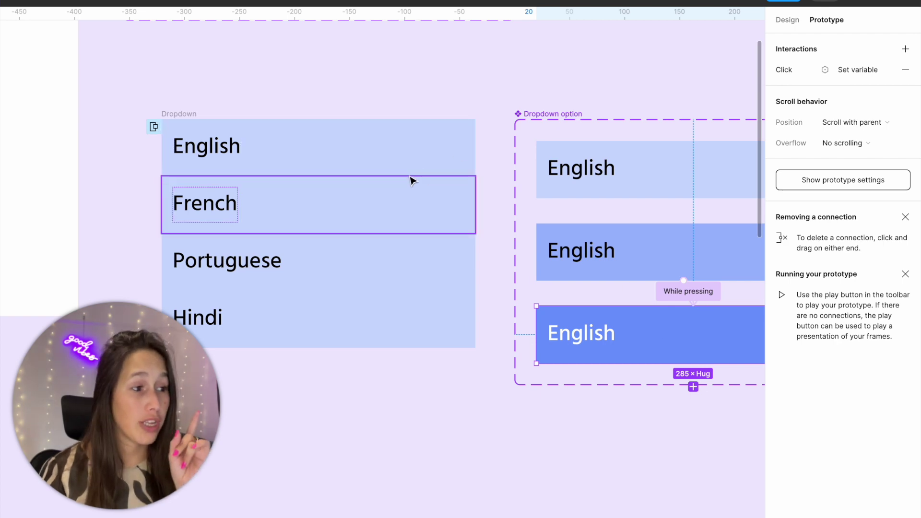
left_click(418, 192)
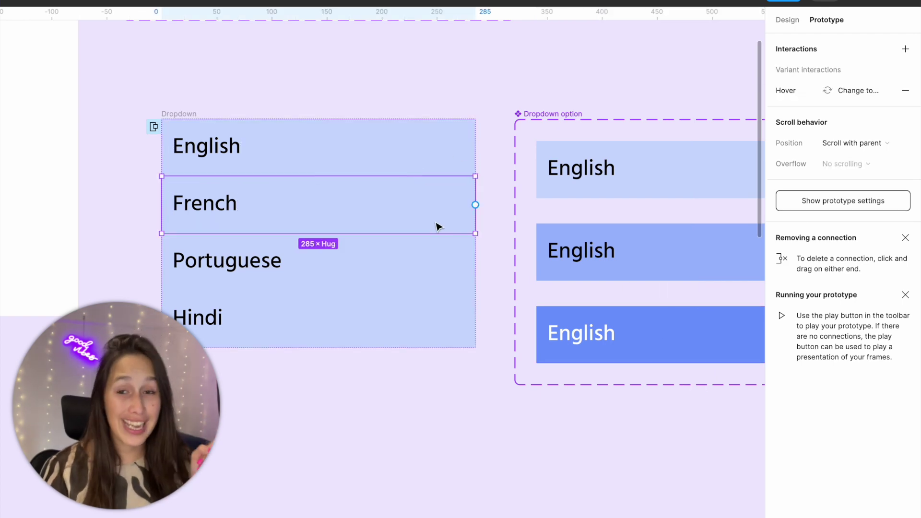
left_click(499, 210)
Step: Preview the Apple frame as an inline prototype and open its language dropdown
scroll(543, 298, "up", 8)
scroll(543, 298, "left", 15)
scroll(559, 262, "down", 3)
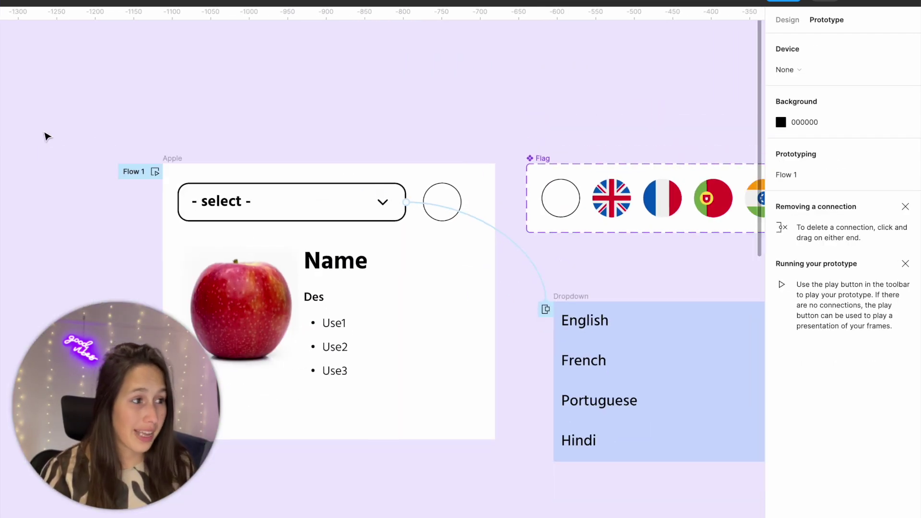
left_click(165, 159)
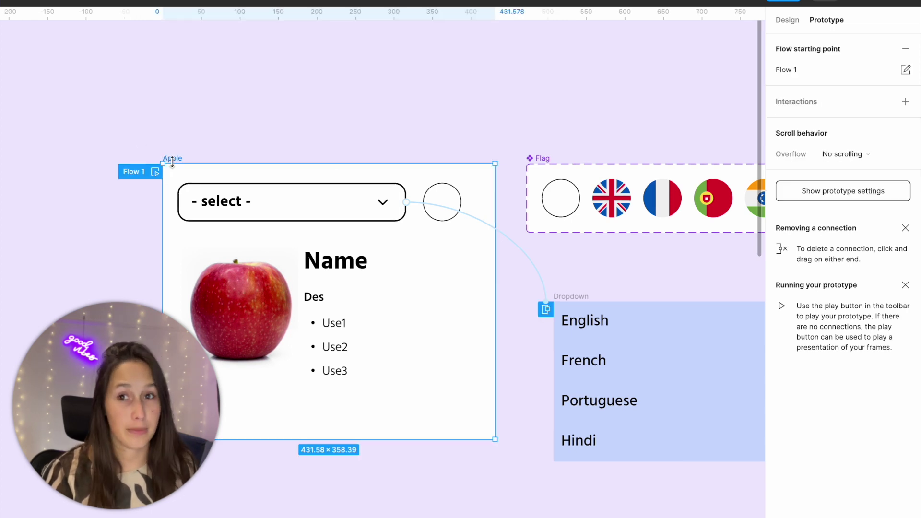
key("shift+space")
left_click(398, 91)
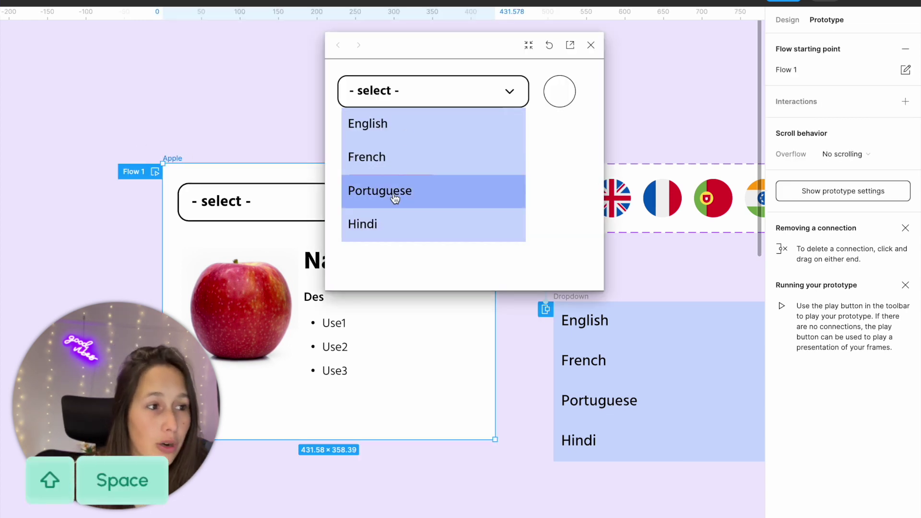
Step: Test English, French, Portuguese and Hindi in the previewed dropdown, checking the field text and flag, and close the preview
left_click(394, 133)
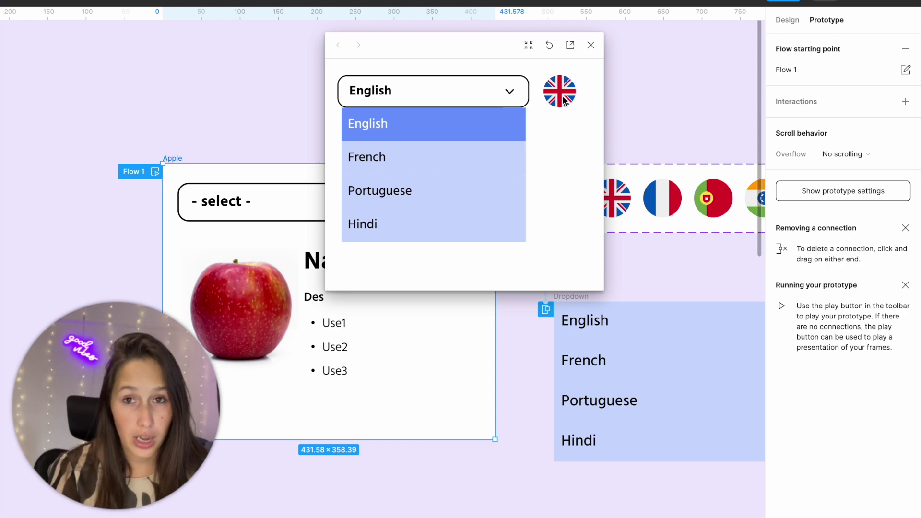
left_click(453, 152)
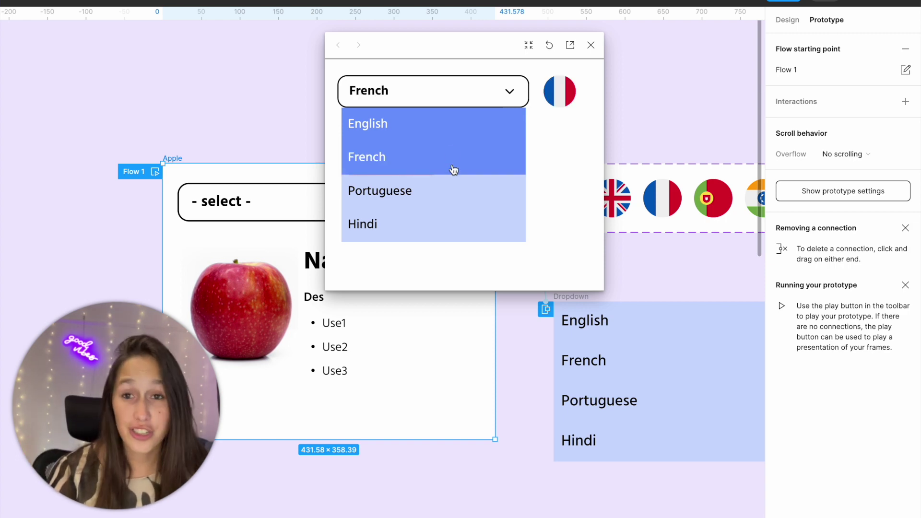
left_click(453, 199)
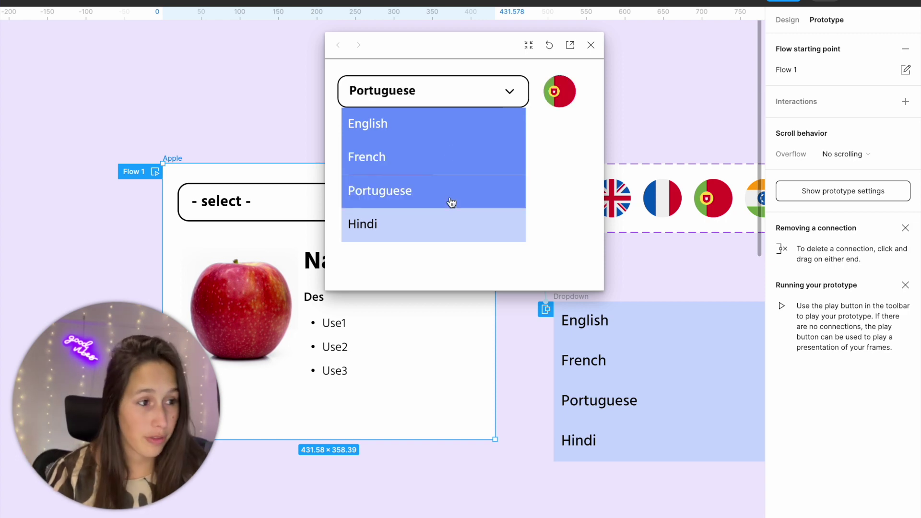
left_click(430, 227)
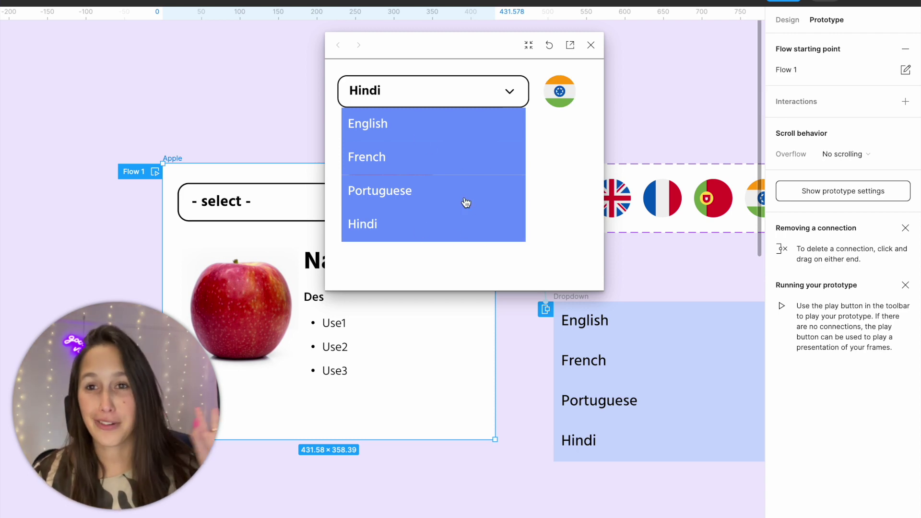
scroll(444, 211, "left", 3)
scroll(444, 211, "down", 2)
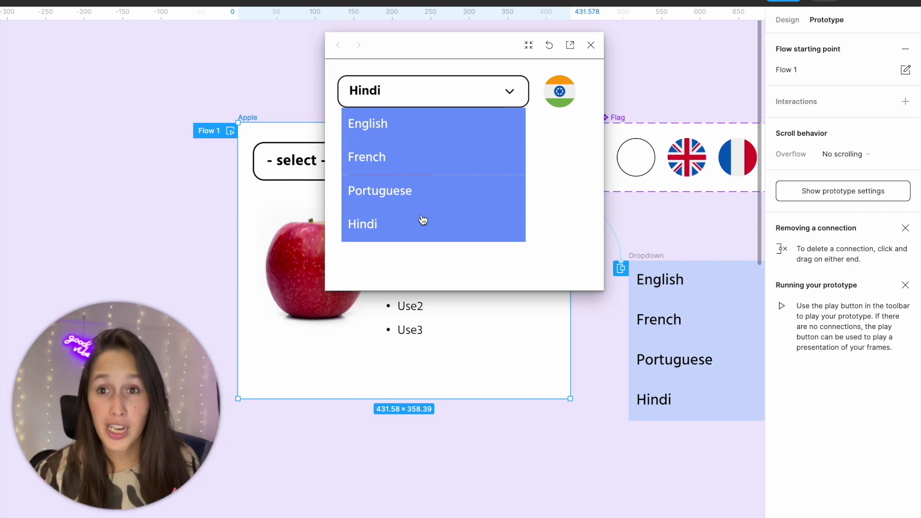
left_click(591, 45)
Step: Add a Set variable action to the Clicked variant's click interaction that sets CurrentName to Name
scroll(399, 307, "right", 10)
scroll(398, 307, "down", 3)
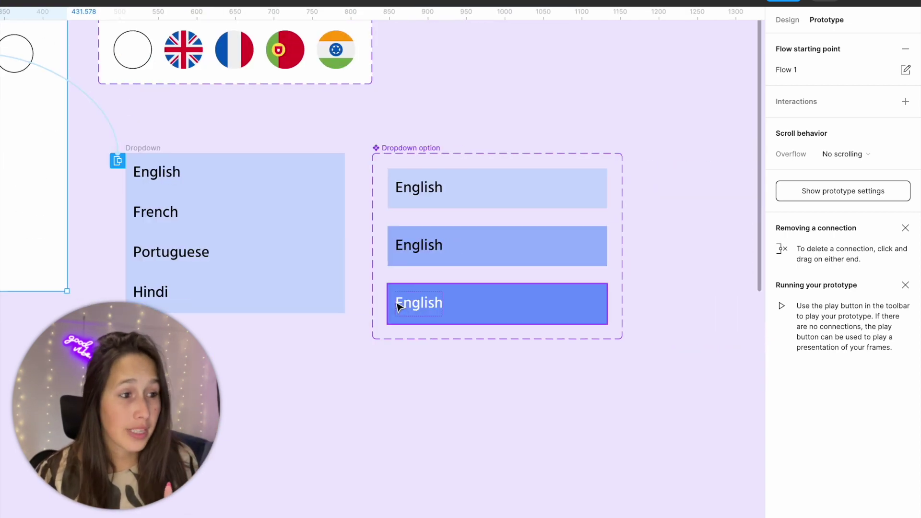
left_click(261, 226)
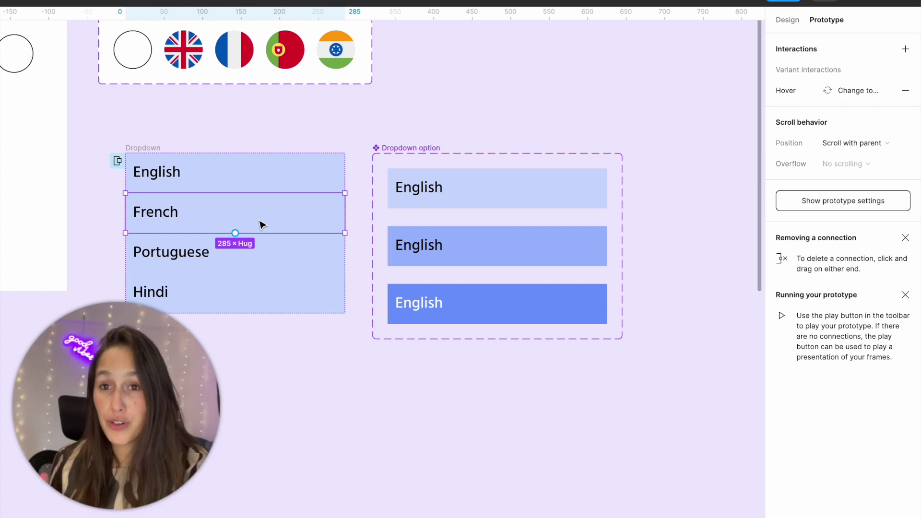
left_click(537, 305)
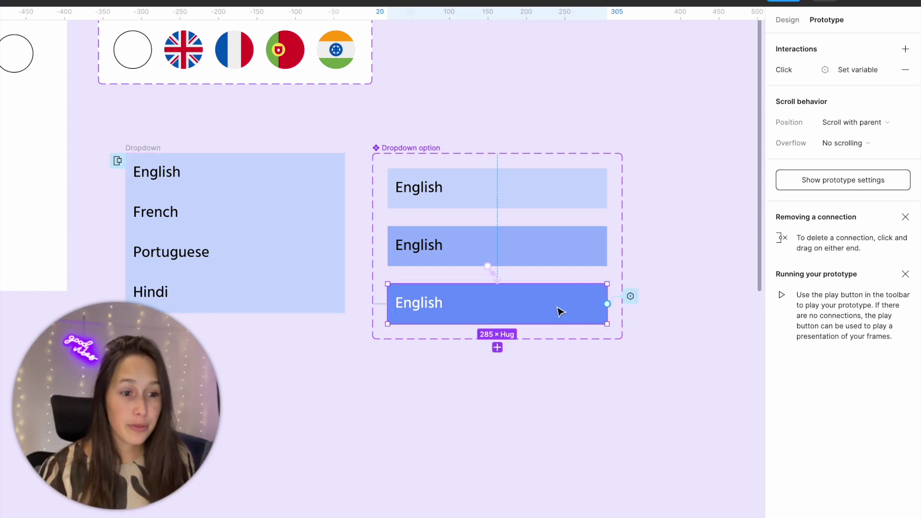
left_click(631, 297)
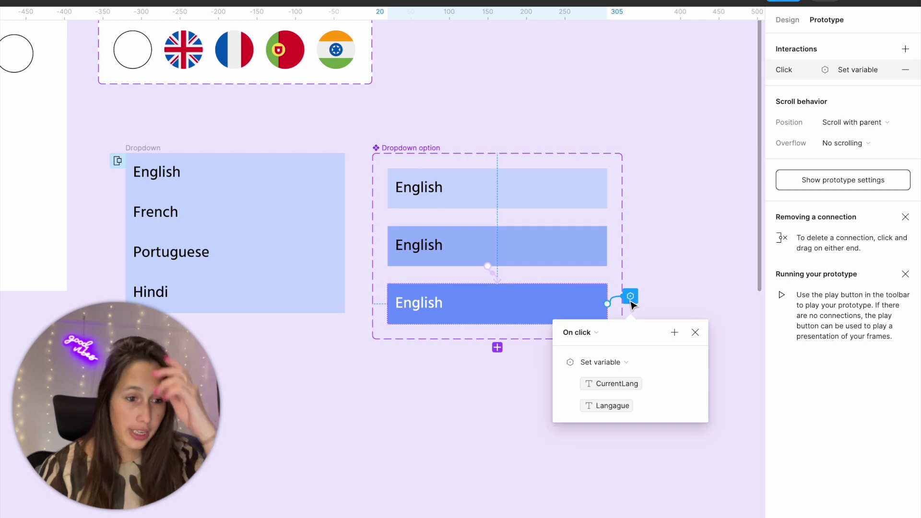
left_click(558, 362)
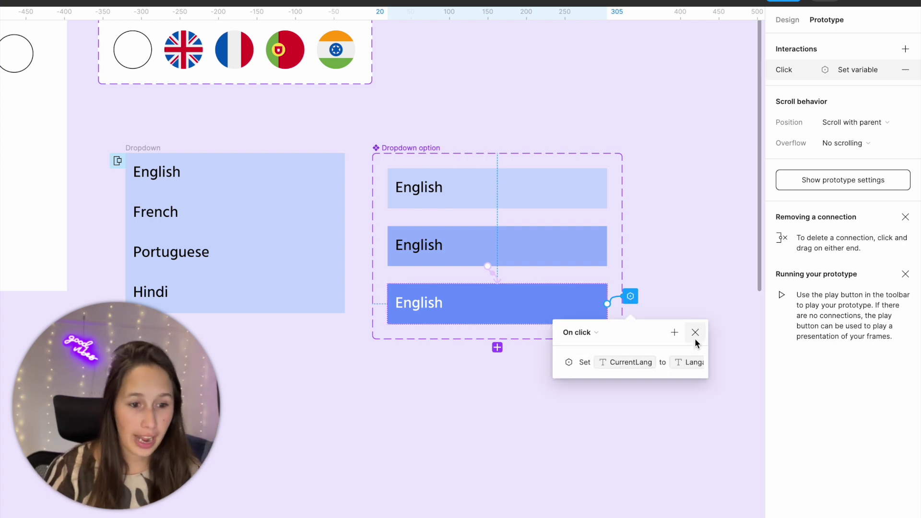
left_click_drag(679, 339, 691, 160)
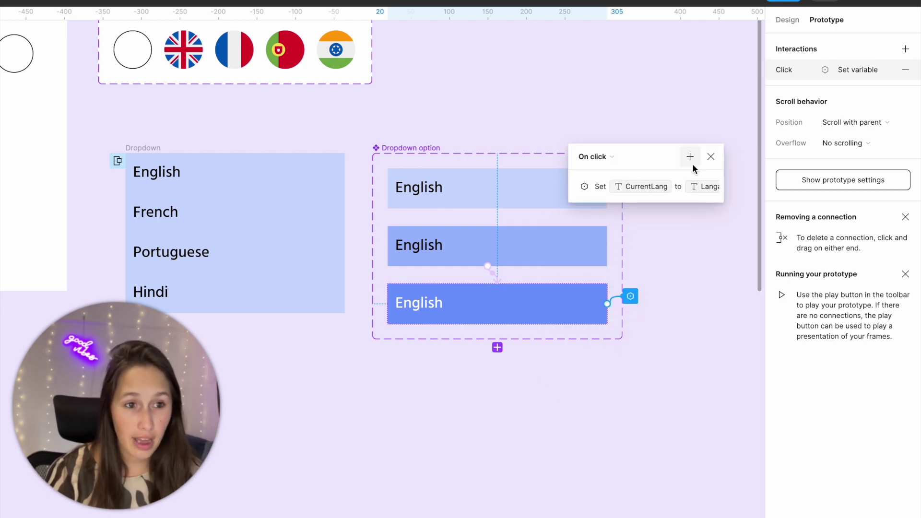
left_click(728, 241)
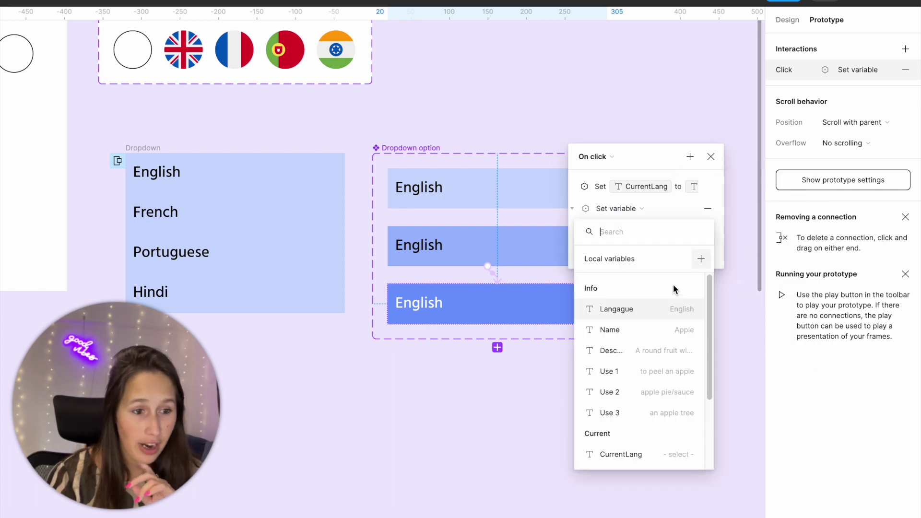
scroll(646, 376, "down", 3)
left_click(655, 374)
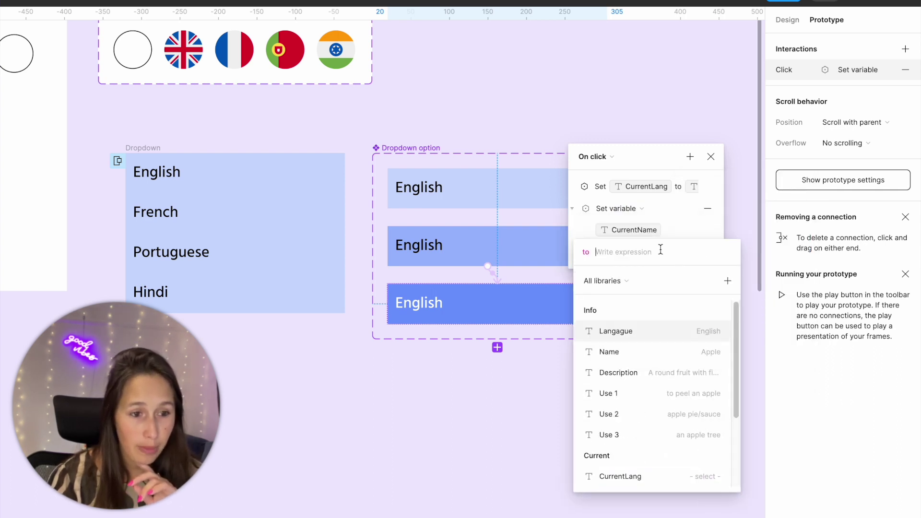
left_click(624, 352)
Step: Add another Set variable action to the same click interaction that sets CurrentDes to Description
left_click(714, 96)
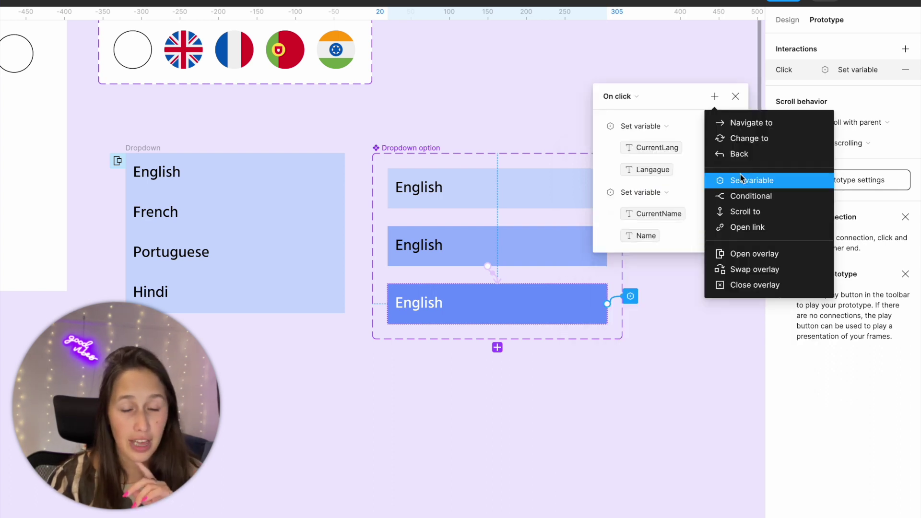
left_click(740, 174)
scroll(648, 413, "down", 3)
left_click(645, 439)
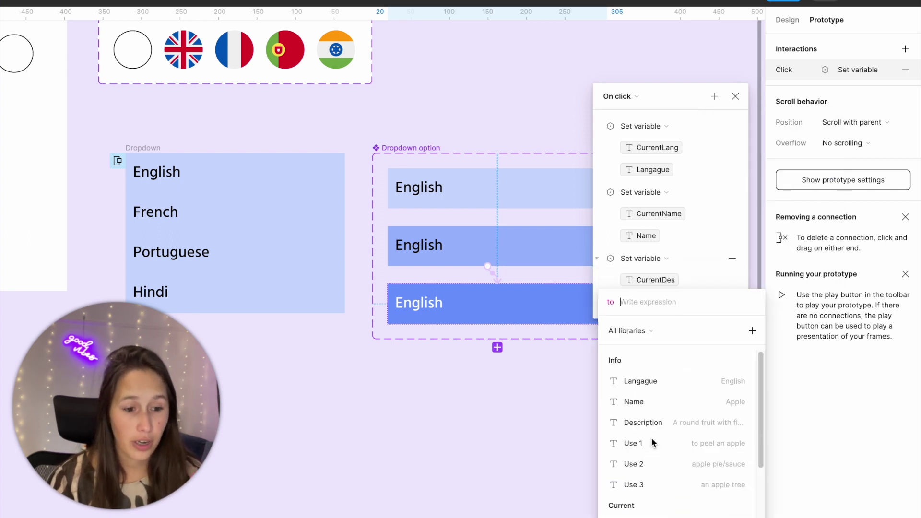
left_click(643, 423)
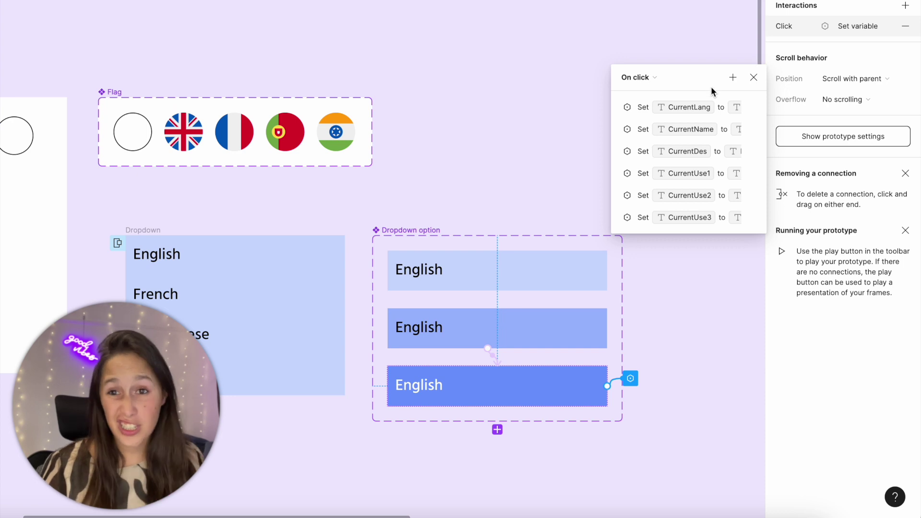
Step: Add a Close overlay action after the variable actions in the click interaction and close its settings
left_click(732, 78)
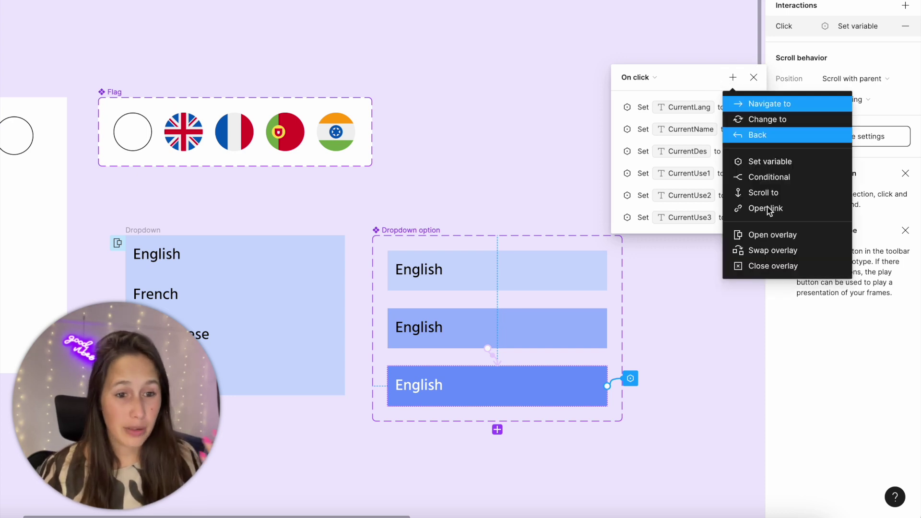
left_click(767, 263)
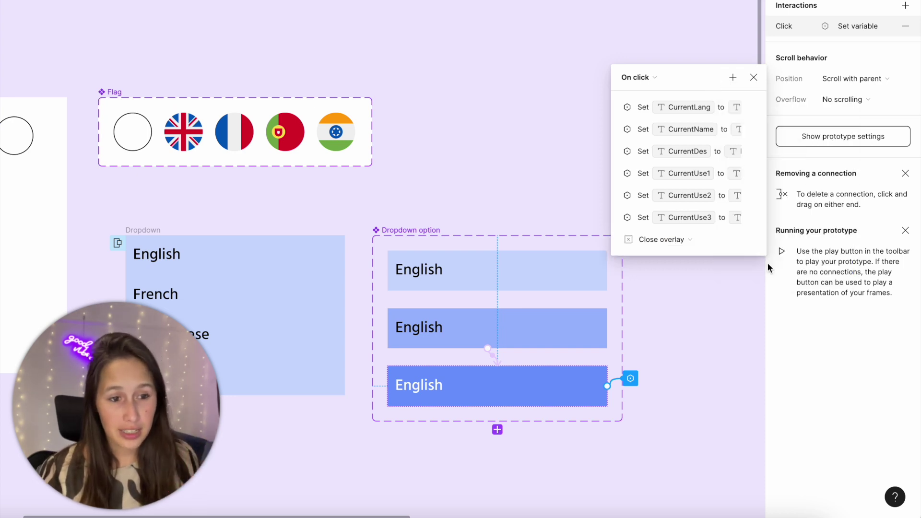
left_click(752, 84)
Step: Preview the Apple frame's prototype and choose English in the language dropdown to check the card's texts and flag
scroll(595, 140, "left", 15)
scroll(555, 117, "down", 2)
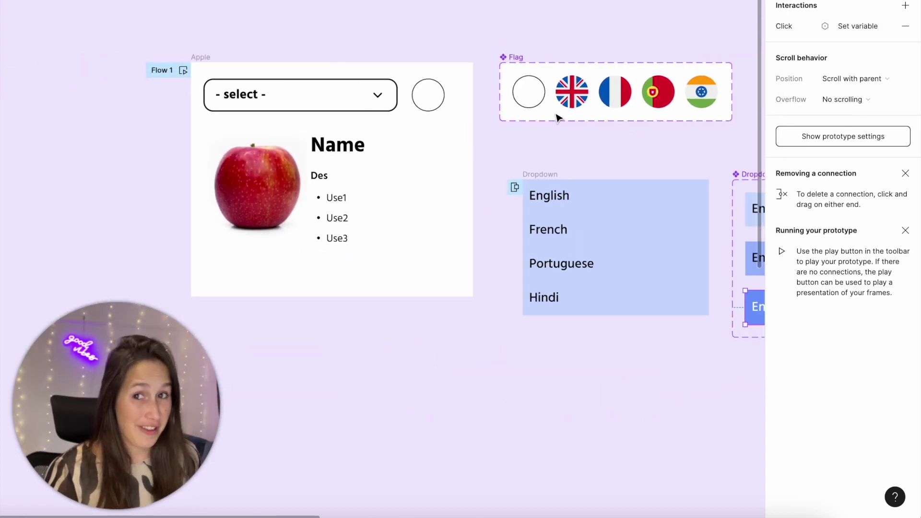
left_click(196, 59)
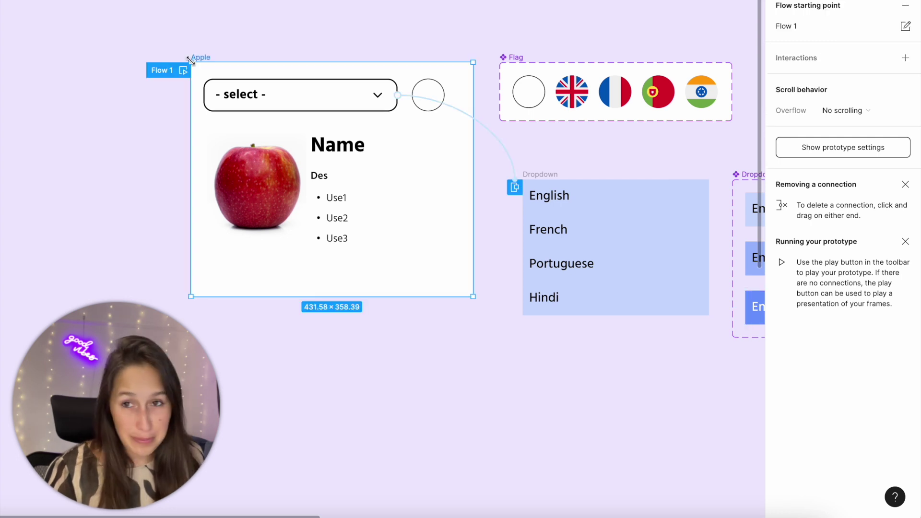
key("shift+space")
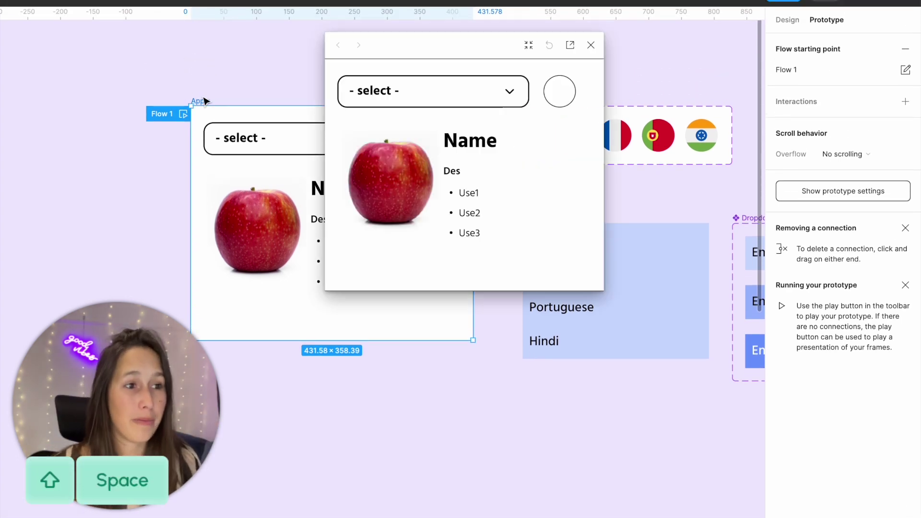
left_click(491, 106)
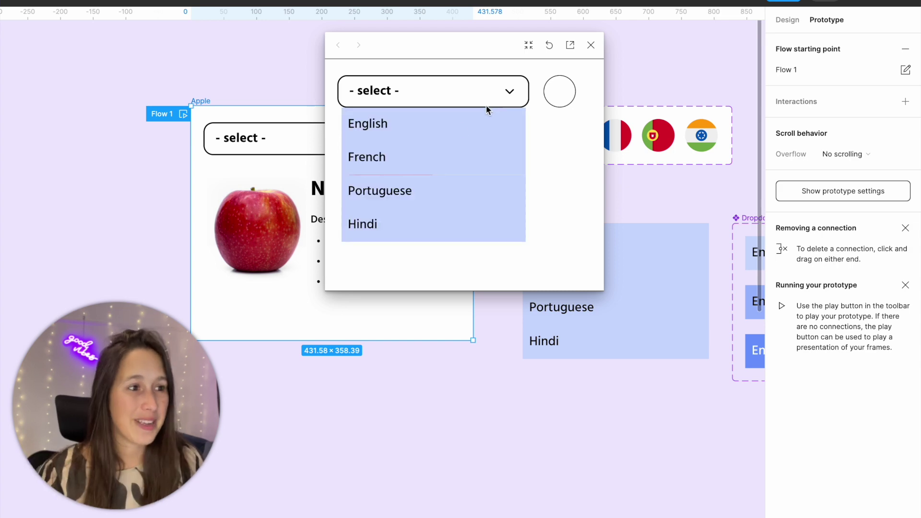
left_click(430, 121)
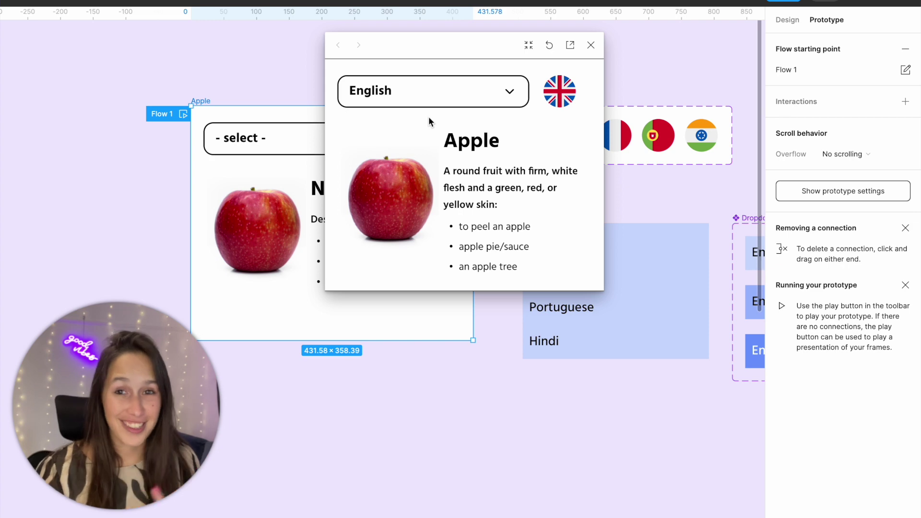
Step: Test Portuguese, Hindi and French in the previewed dropdown, checking the name, description, uses and flag for each
left_click(456, 95)
left_click(421, 181)
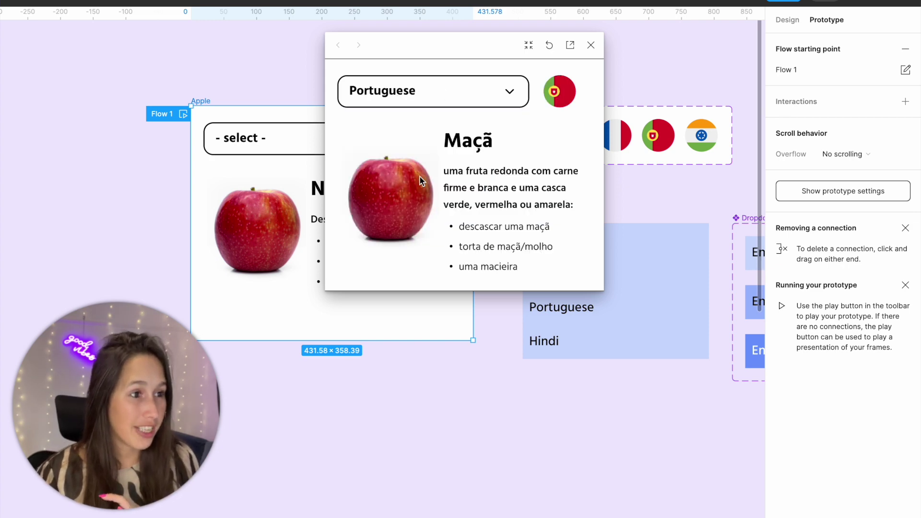
left_click(436, 97)
left_click(414, 225)
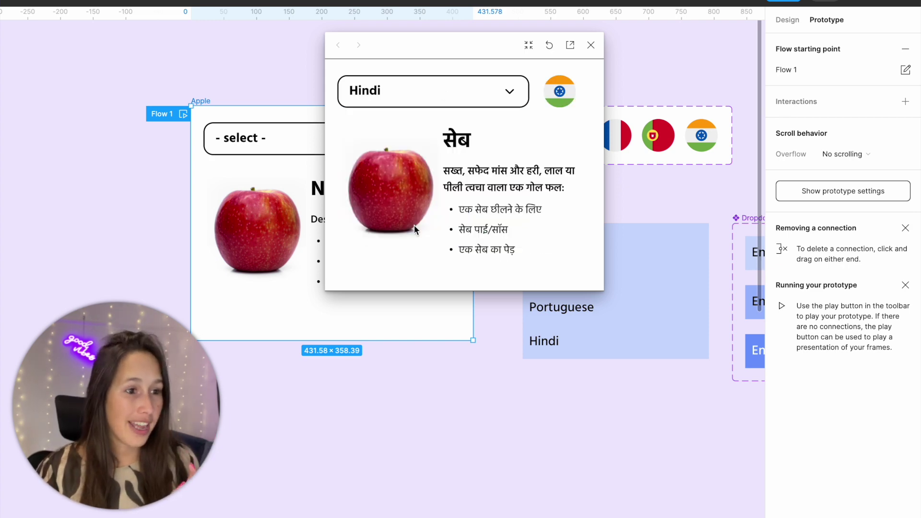
left_click(422, 99)
left_click(399, 152)
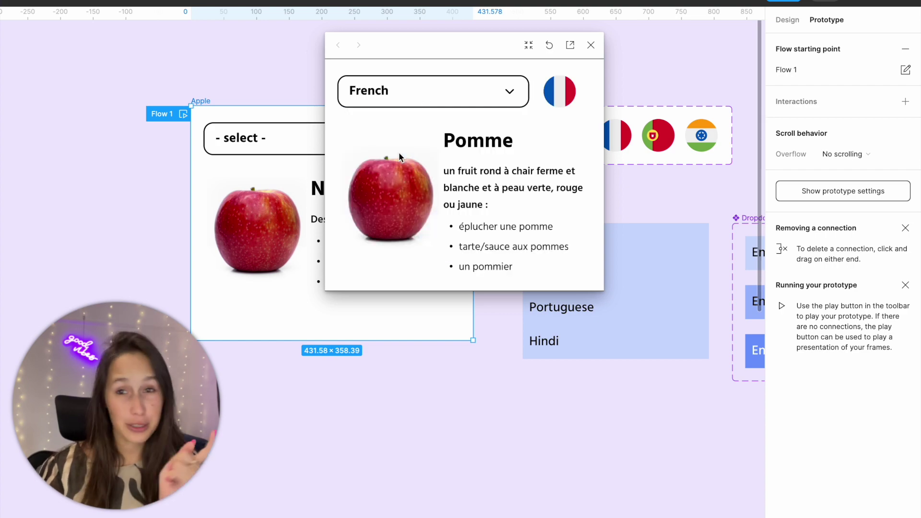